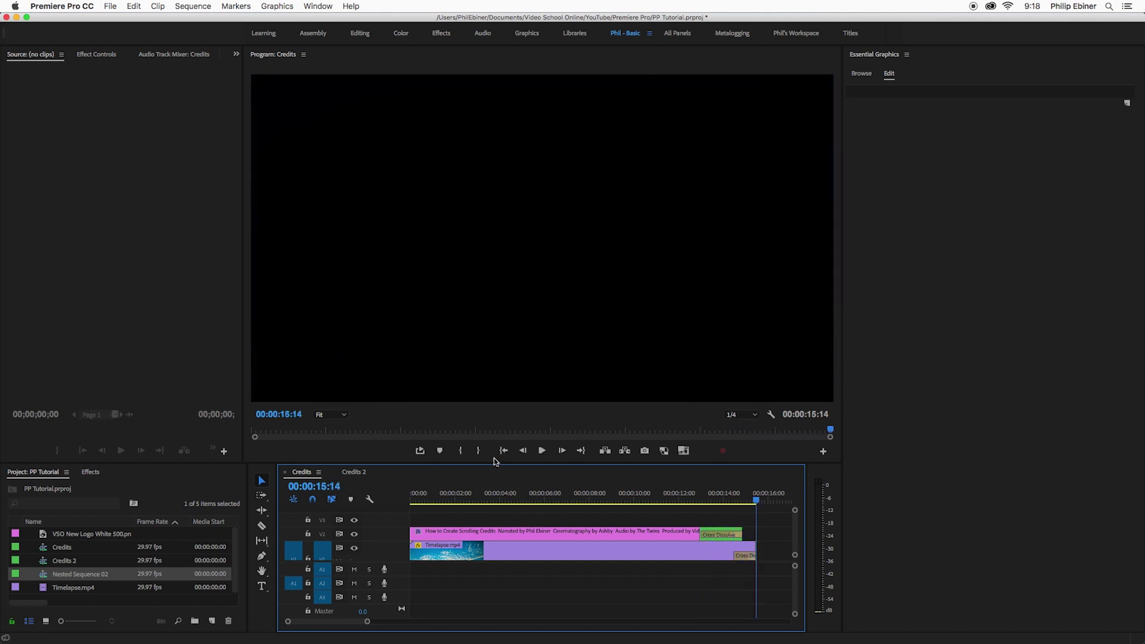
- Switch to the Credits 2 sequence and start a new text graphic with the Type Tool
click(358, 474)
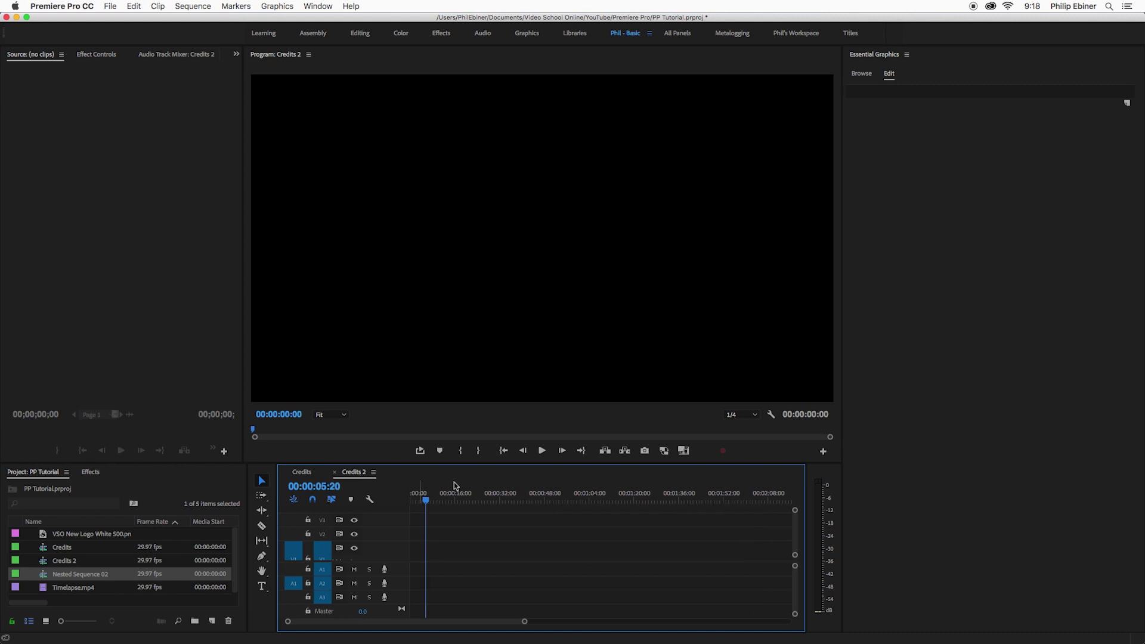
click(261, 589)
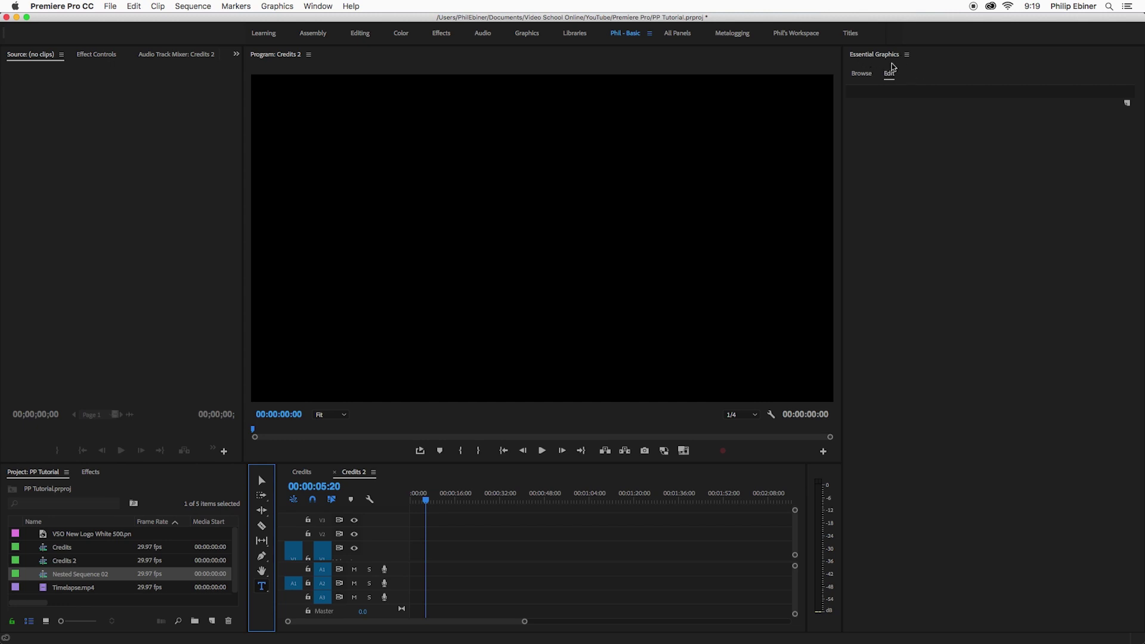
click(317, 6)
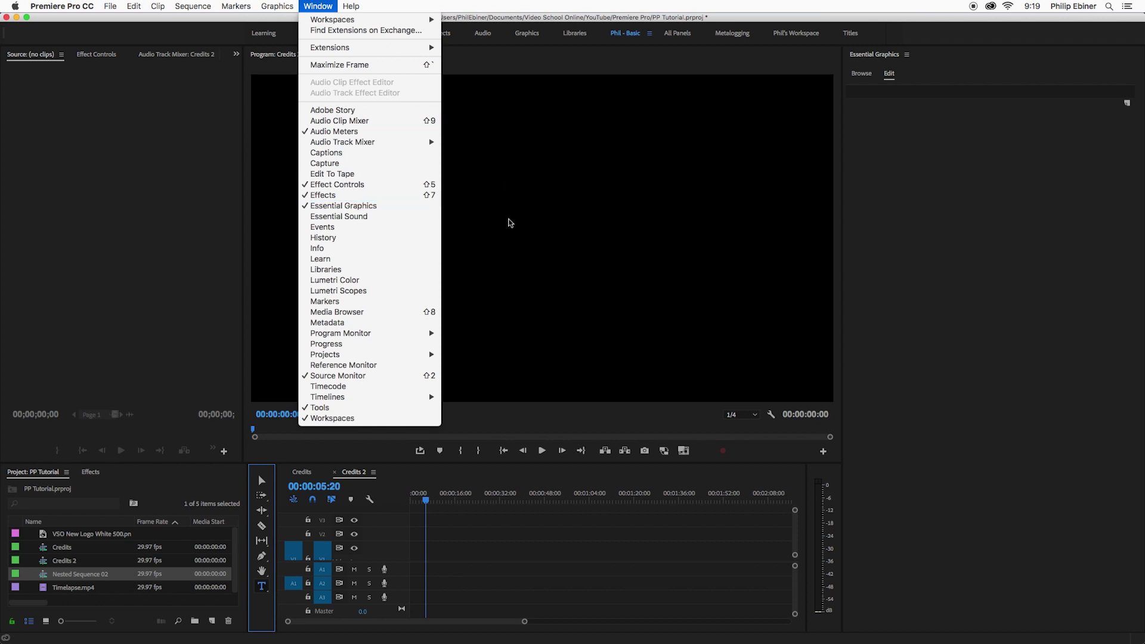
click(510, 222)
- Type the title 'Credits' near the frame centre, then deselect it
click(487, 228)
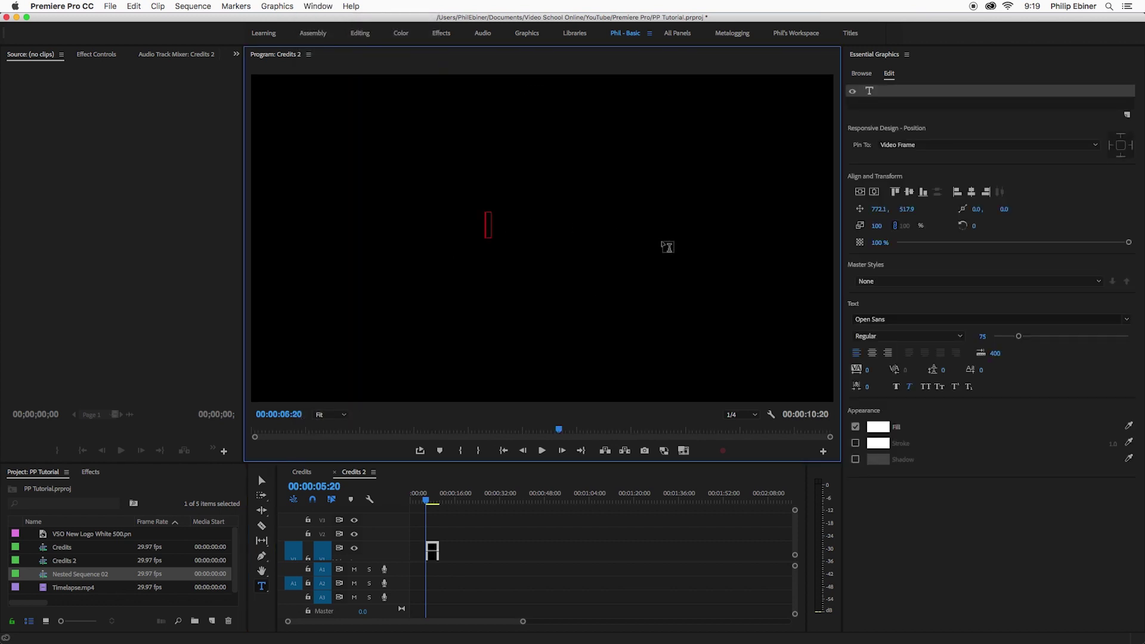
text(Credits)
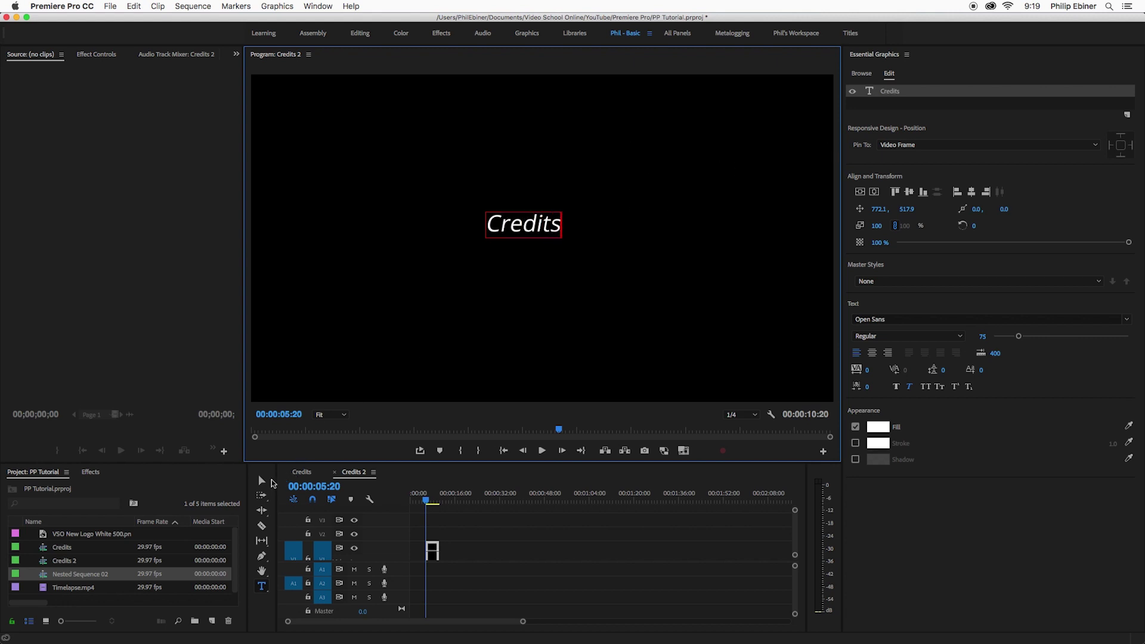
click(262, 481)
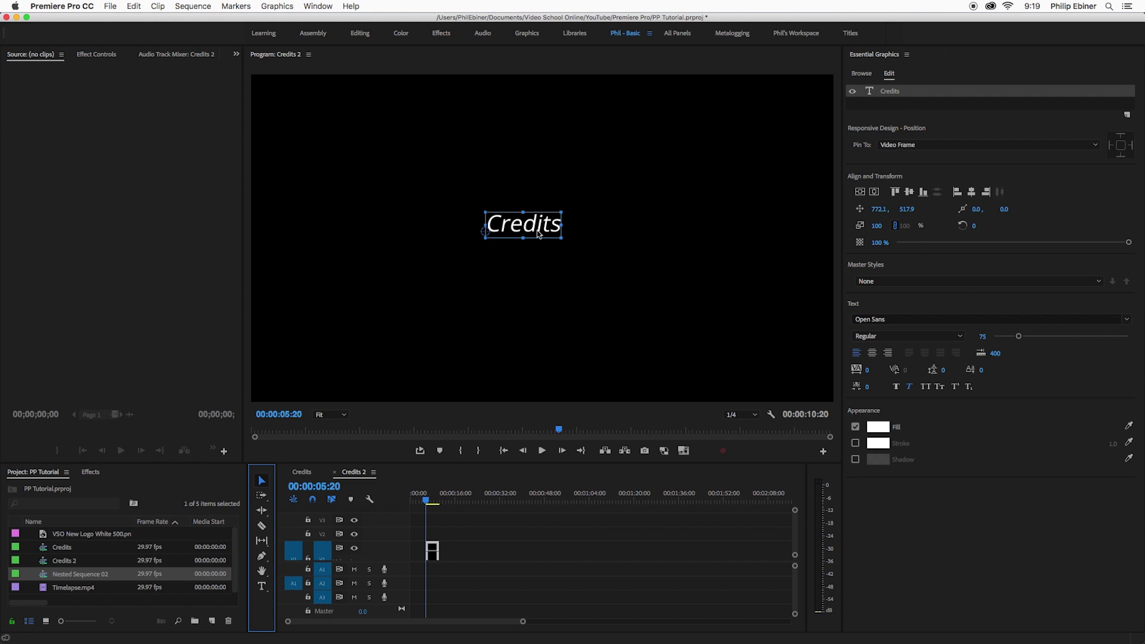
click(631, 196)
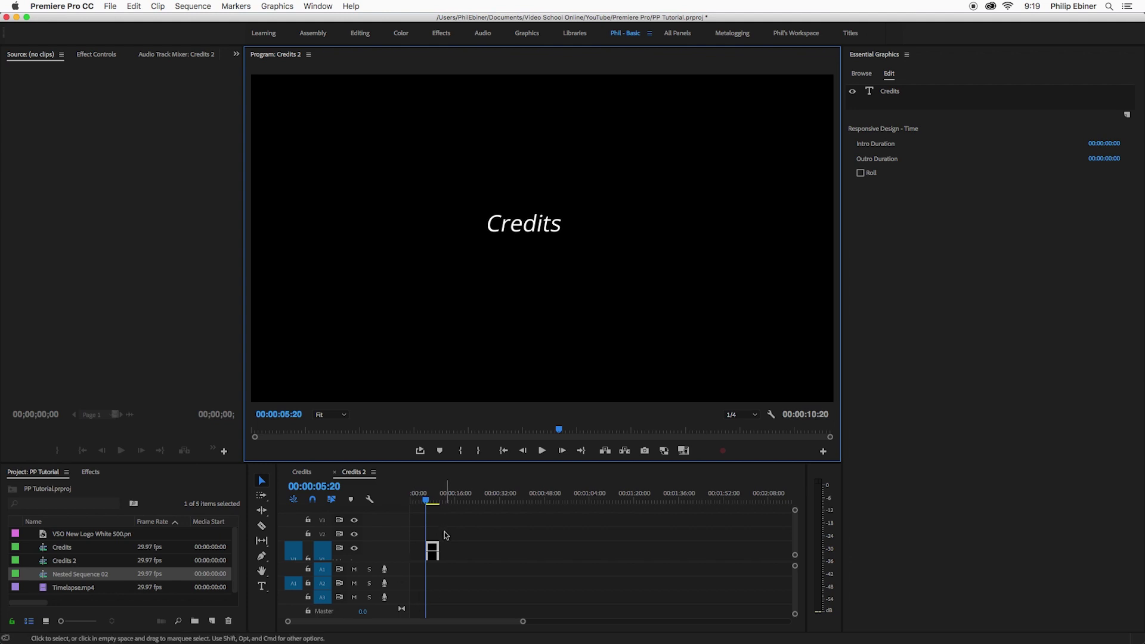
- Turn on Roll for the Credits graphic clip and play the roll back
click(433, 547)
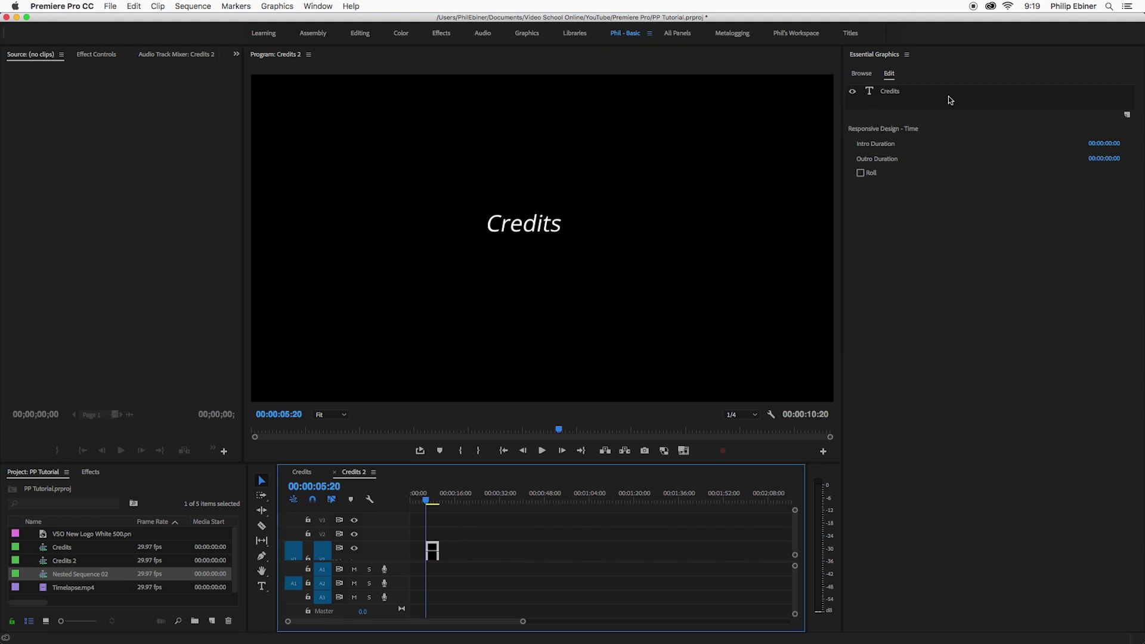
click(860, 173)
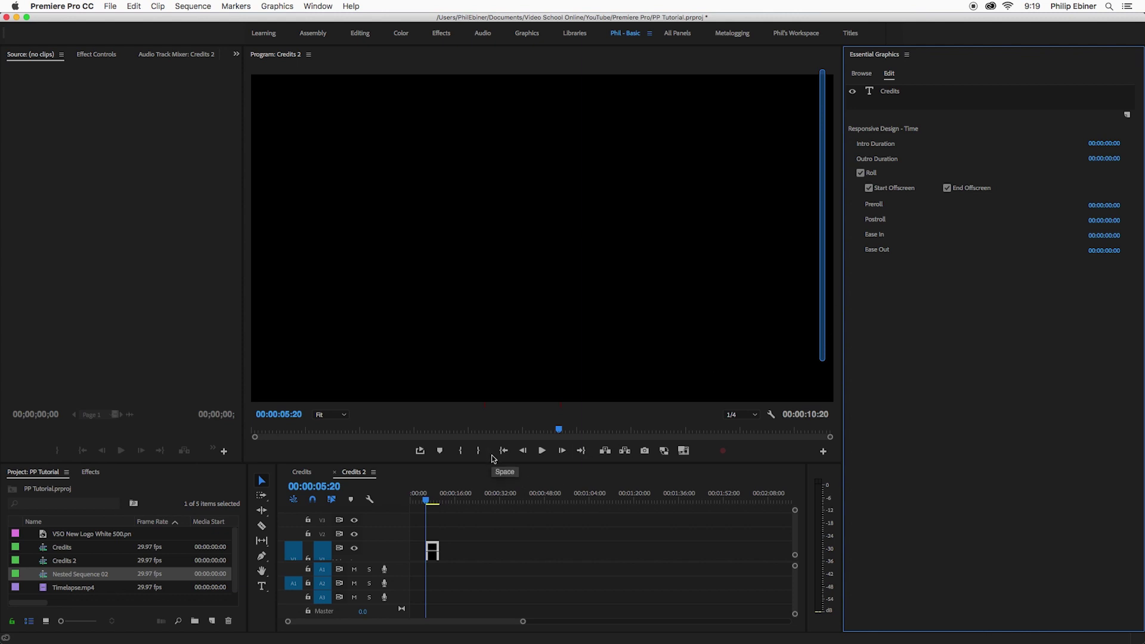
key(space)
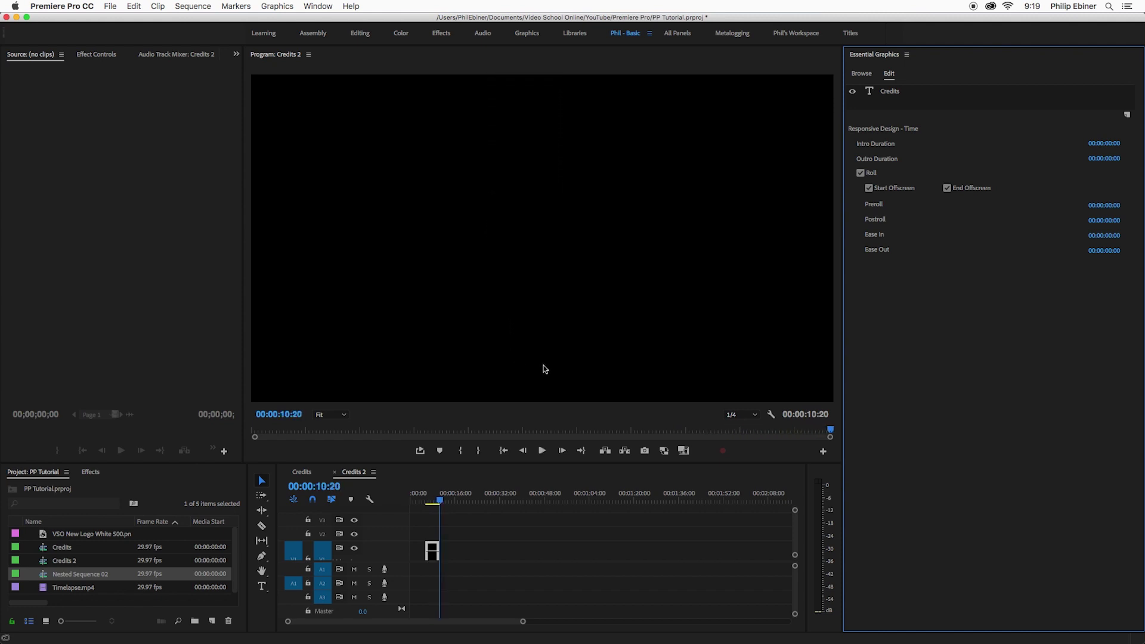
- Lengthen and then shorten the Credits clip on the timeline to tune the roll speed
drag(424, 499, 428, 504)
key(=)
key(=)
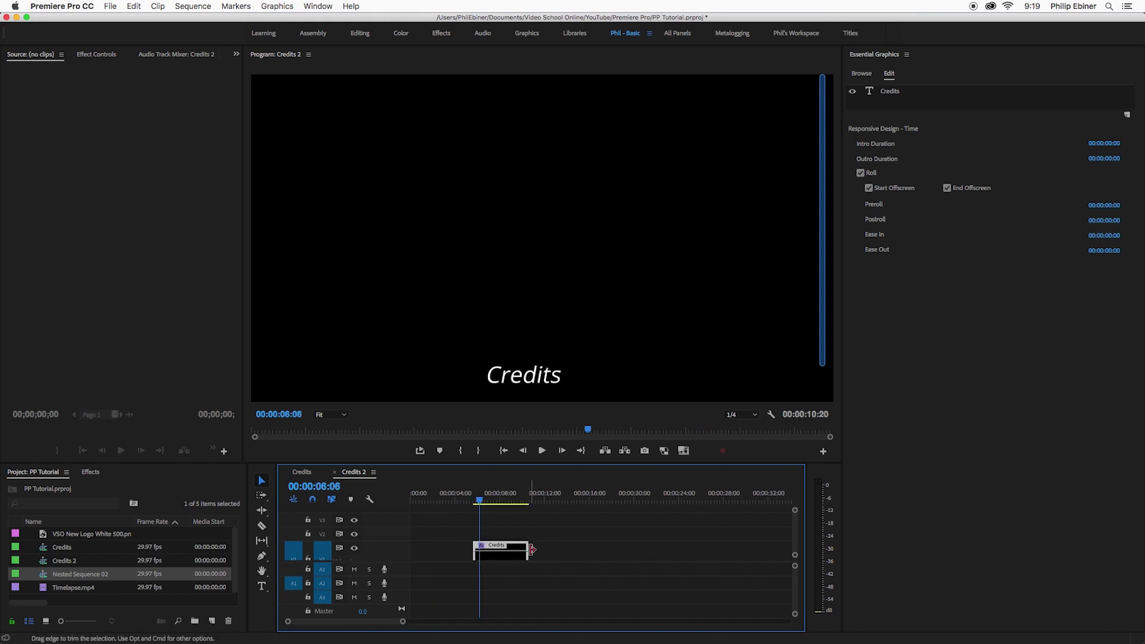
drag(532, 549, 662, 549)
key(space)
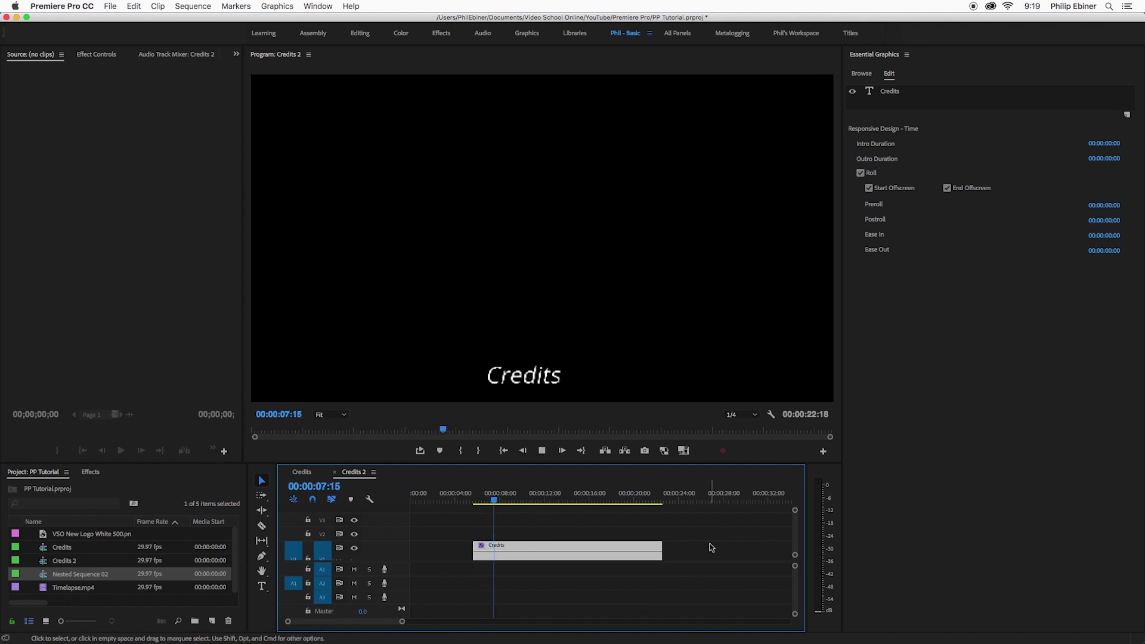
drag(670, 547, 584, 549)
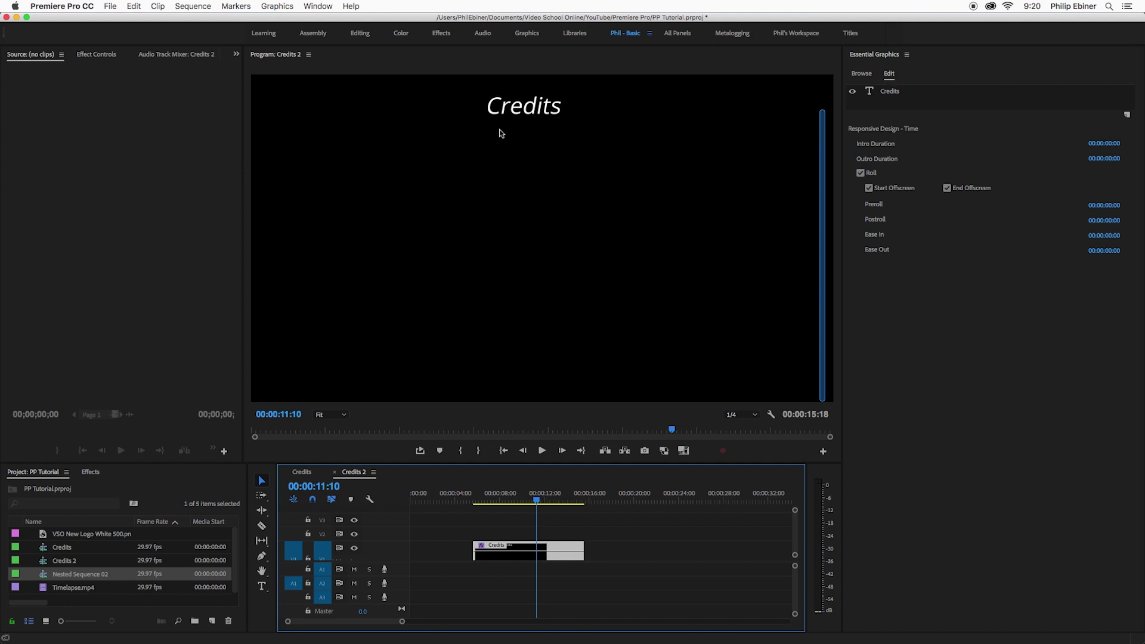
- Nudge the Credits title slightly right and add two blank lines beneath it
click(548, 108)
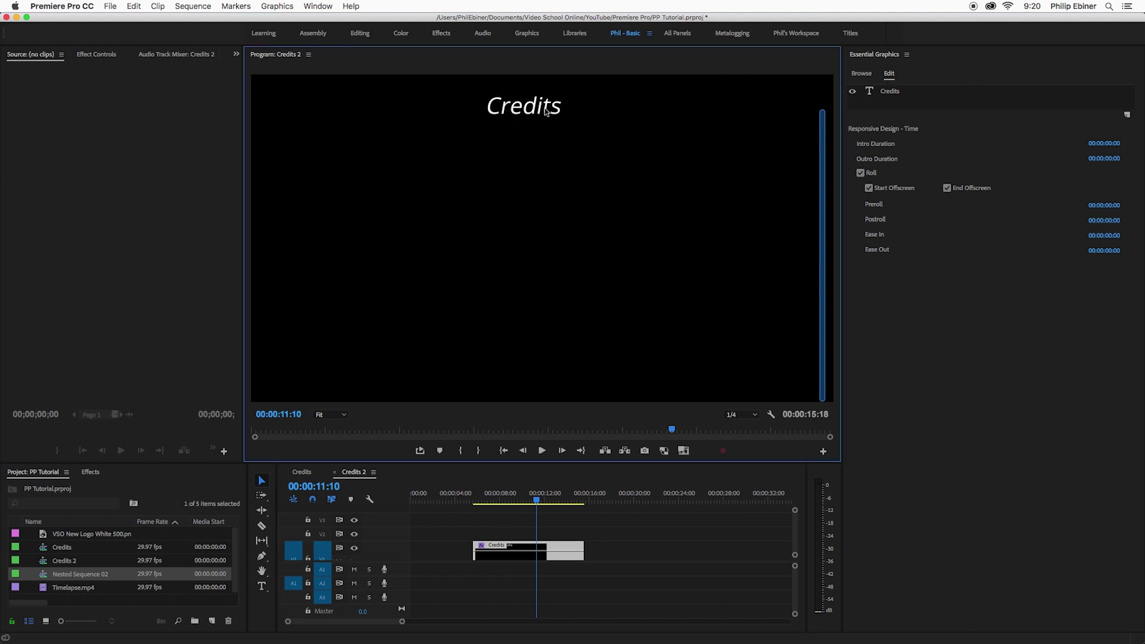
drag(506, 112, 525, 112)
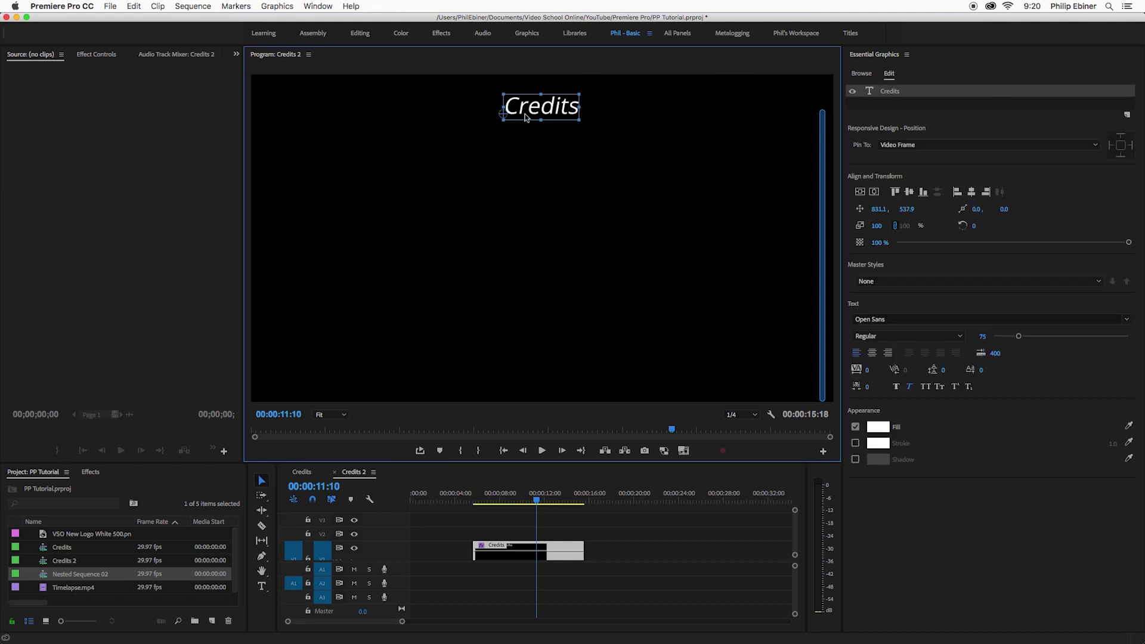
double_click(576, 105)
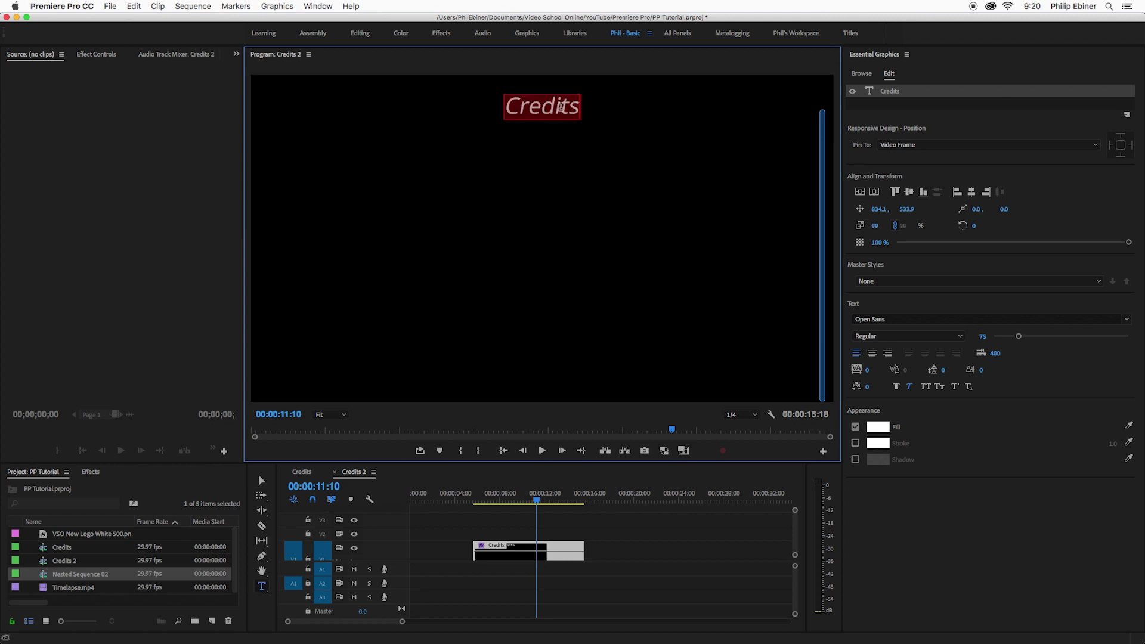
click(571, 108)
key(Return)
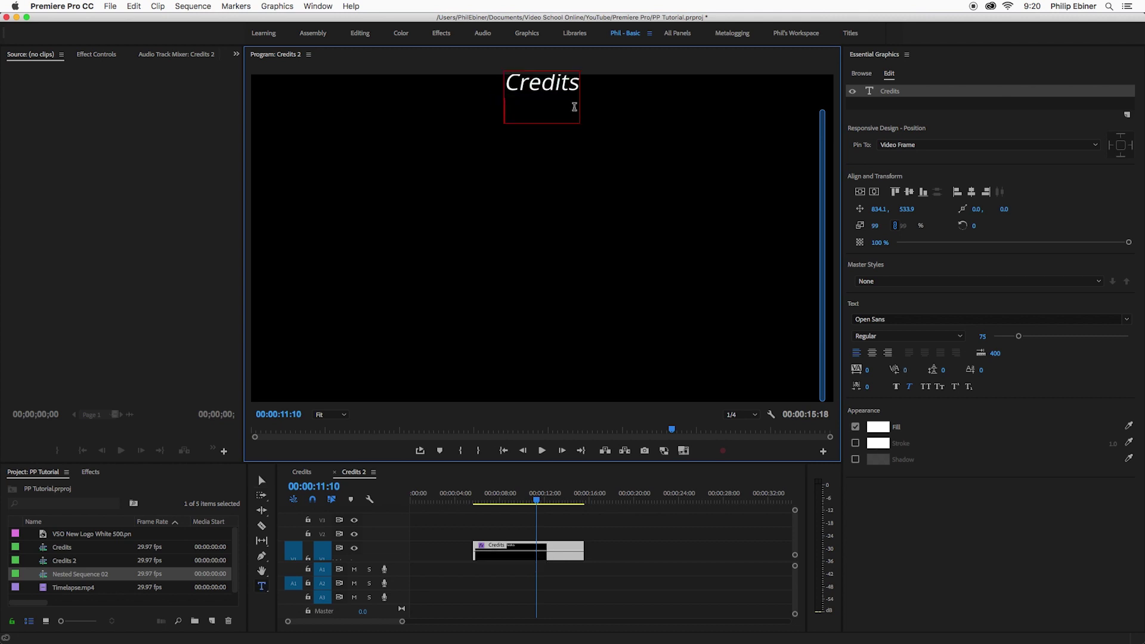
key(Return)
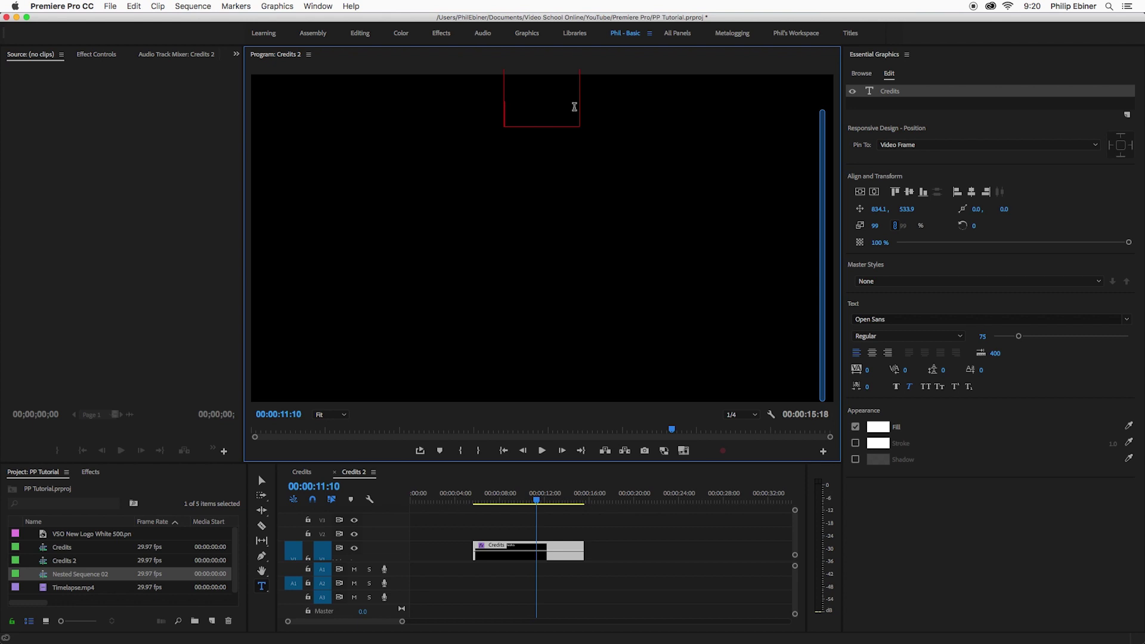
- Type several placeholder lines (adfsa, adfsasdf, sdf, asdf…) under the Credits title
text(adfsa)
key(Return)
text(adfsasdf)
key(Return)
text(sdf)
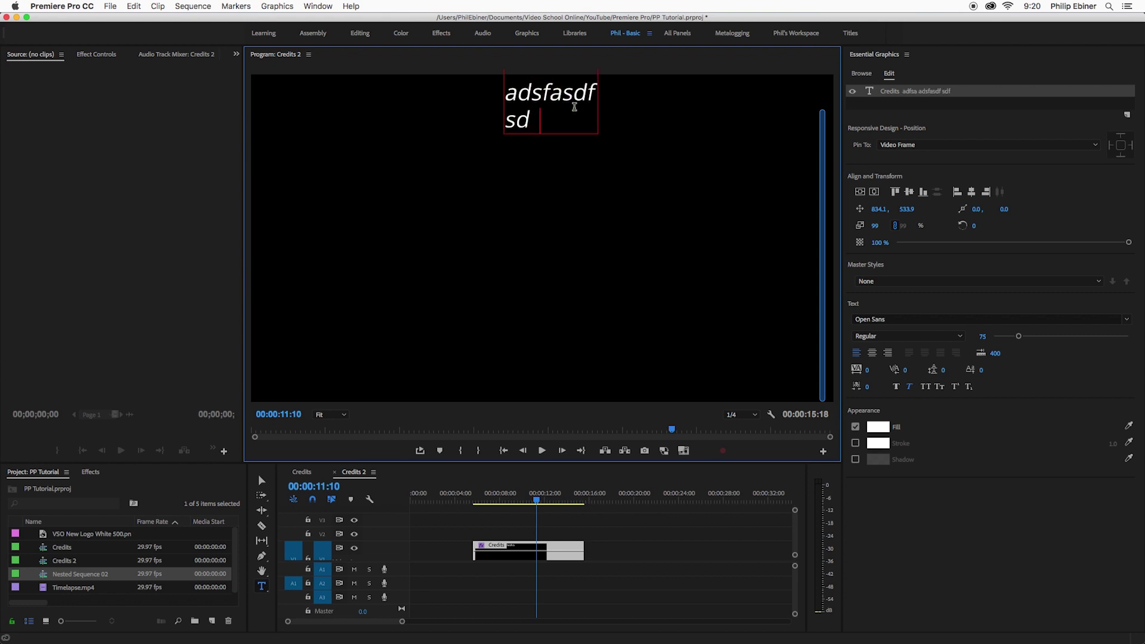
key(Return)
text(asdf)
key(Return)
text(sdf)
key(Return)
text(sadf)
key(Return)
text(asdf)
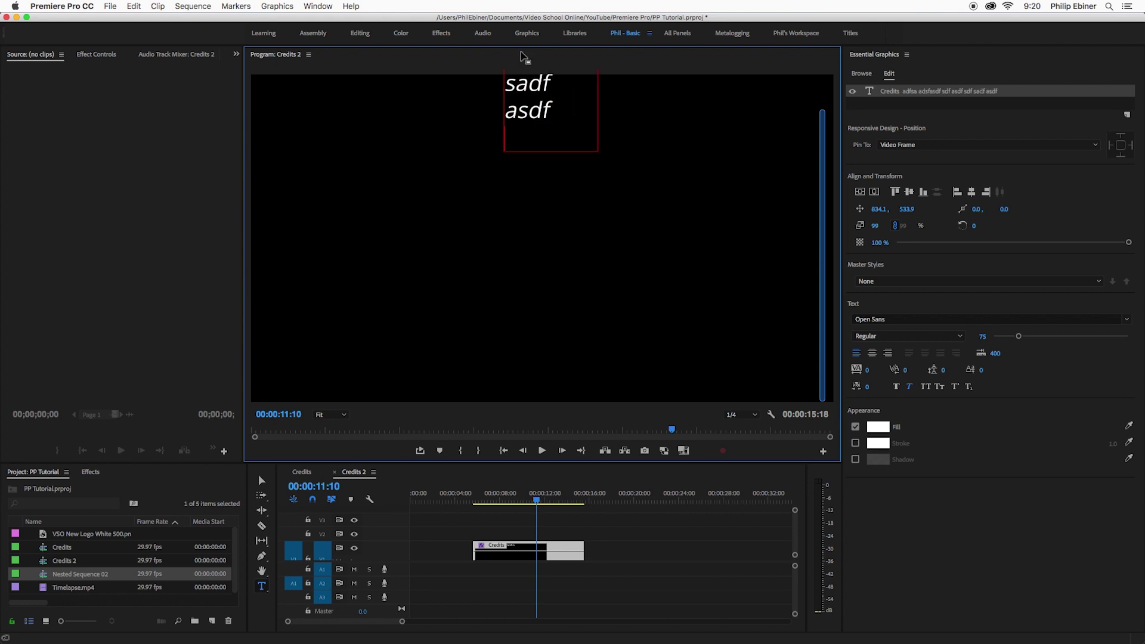
- Preview the longer roll, then reopen the credits text for editing at the first placeholder line
click(640, 521)
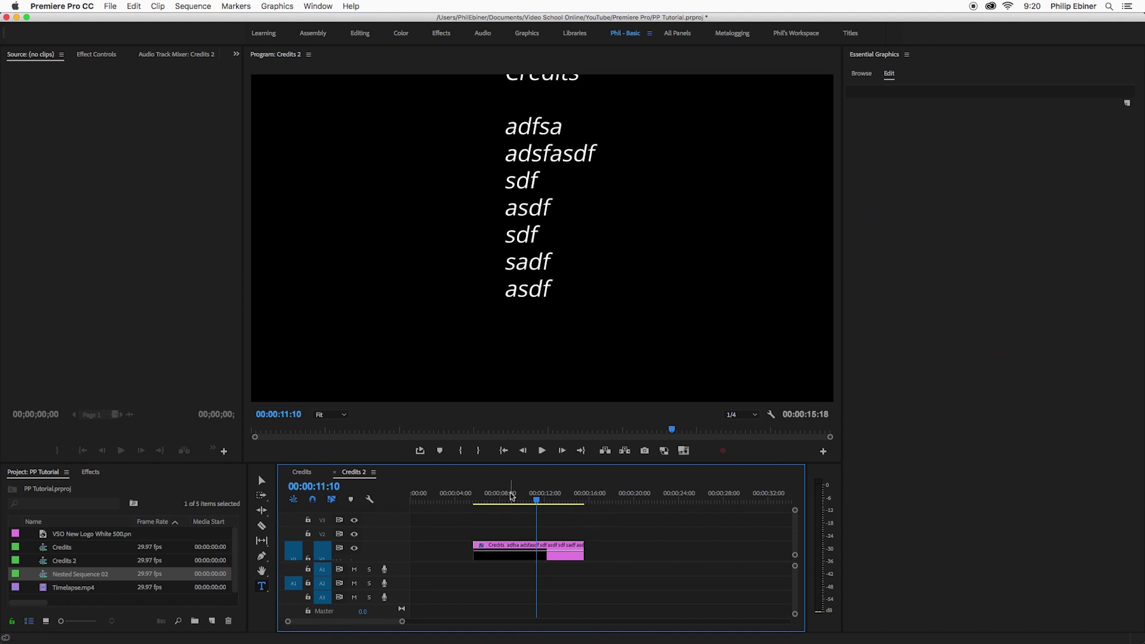
mouse_move(506, 499)
mouse_down()
mouse_move(471, 499)
mouse_move(596, 501)
mouse_move(471, 501)
mouse_move(593, 501)
mouse_move(514, 501)
mouse_up()
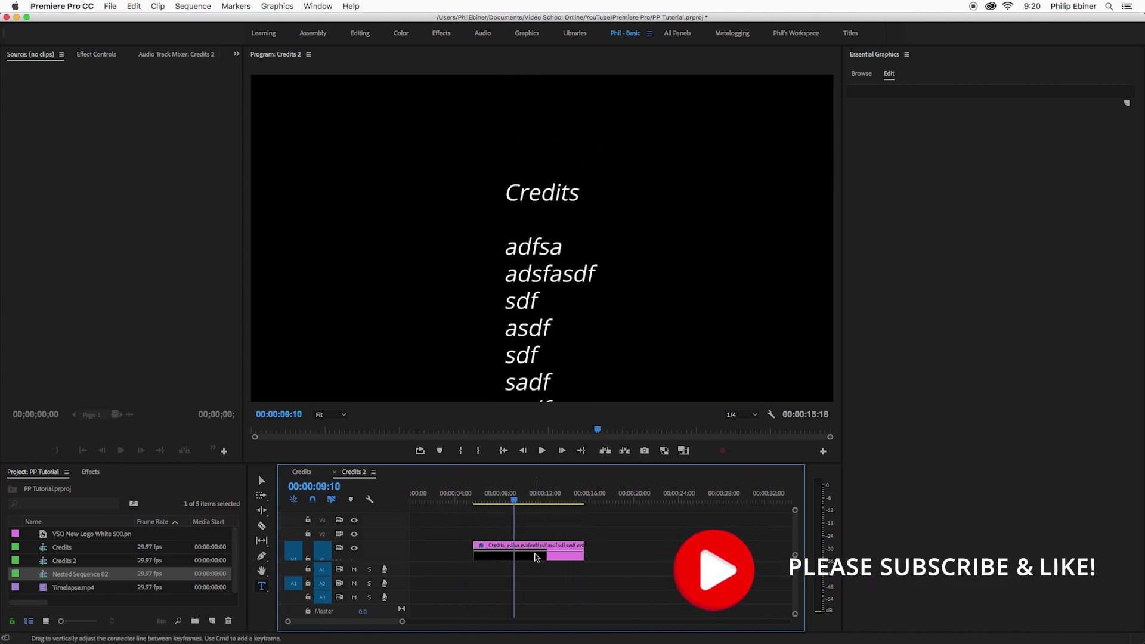
click(554, 554)
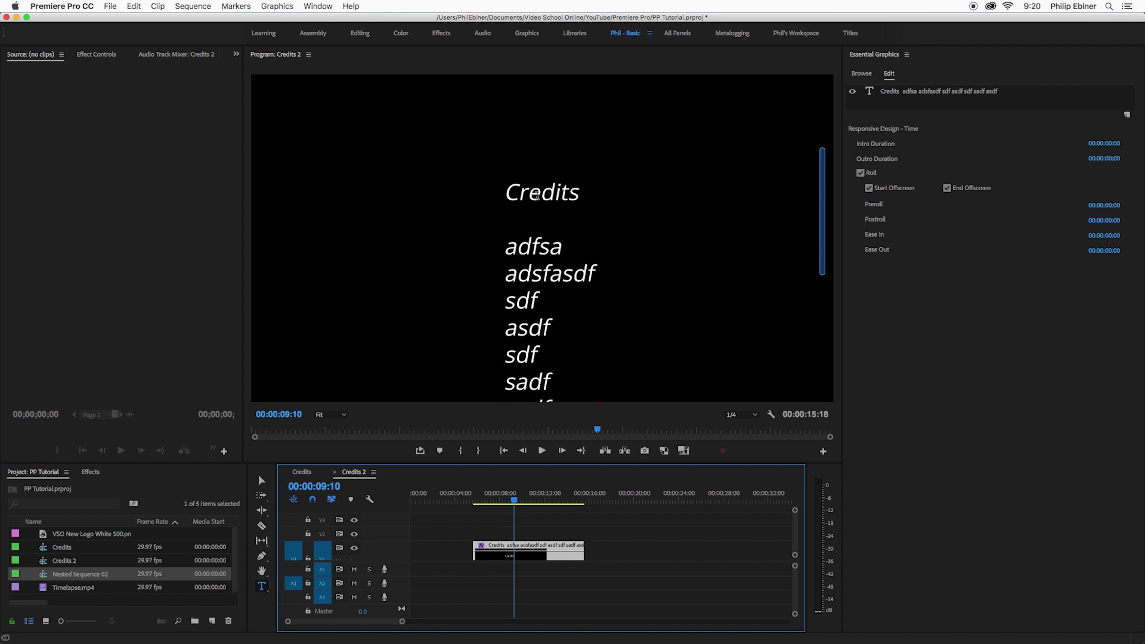
click(541, 197)
click(541, 197)
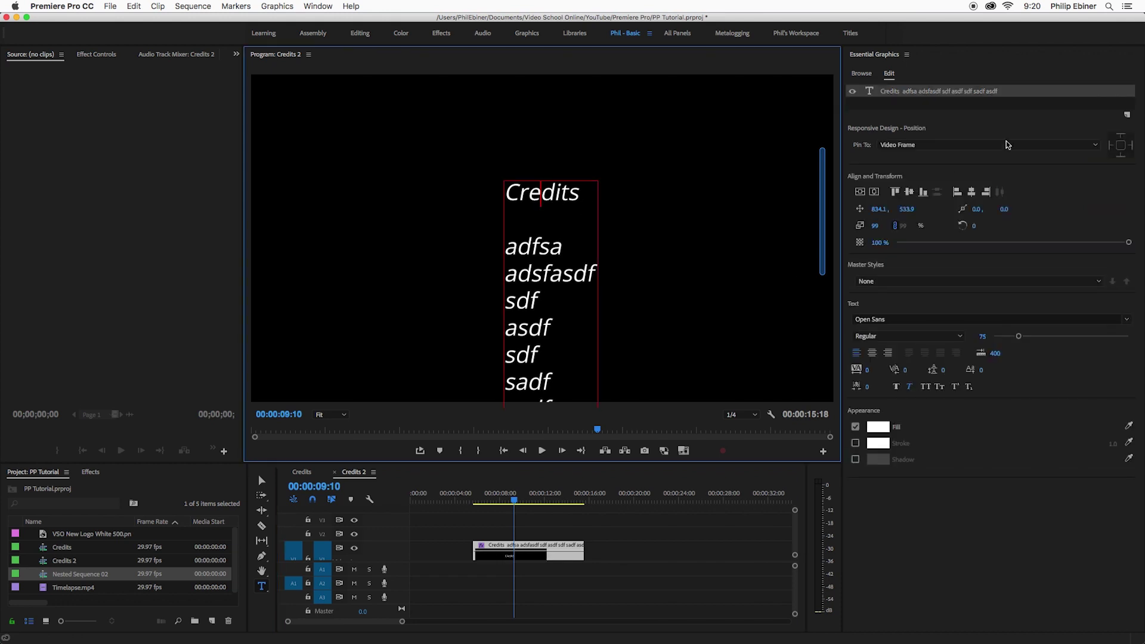
click(544, 249)
- Select all of the credits list in the TextEdit document
key(super+Tab)
key(super+Tab)
key(super+Tab)
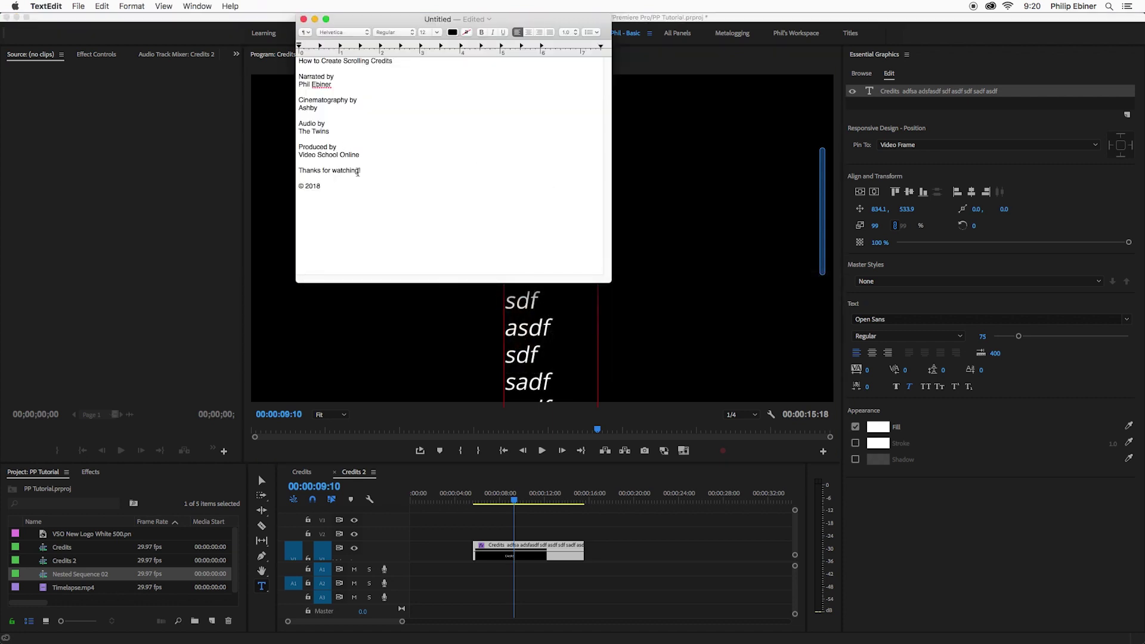
key(super+a)
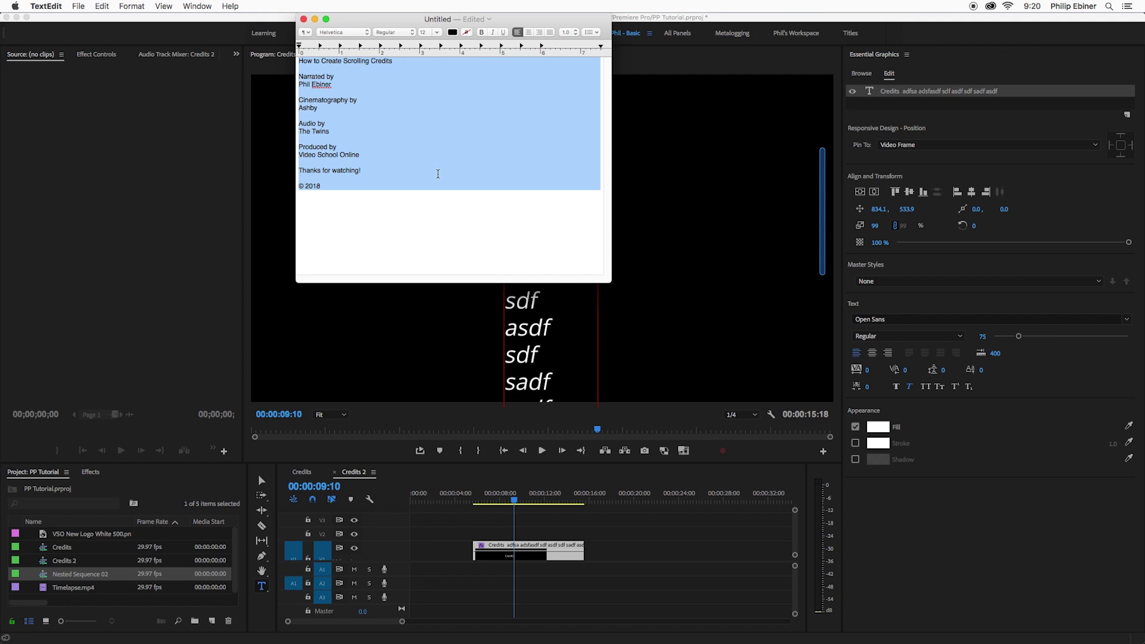
- Replace the placeholder lines with the pasted real credits list
click(502, 378)
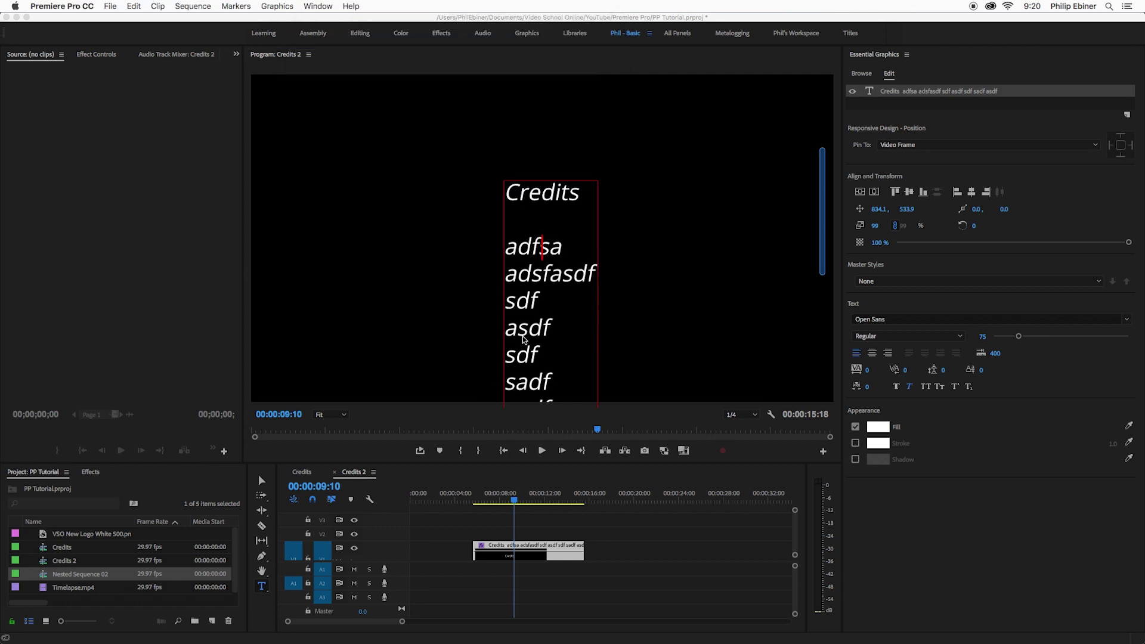
key(super+a)
key(super+v)
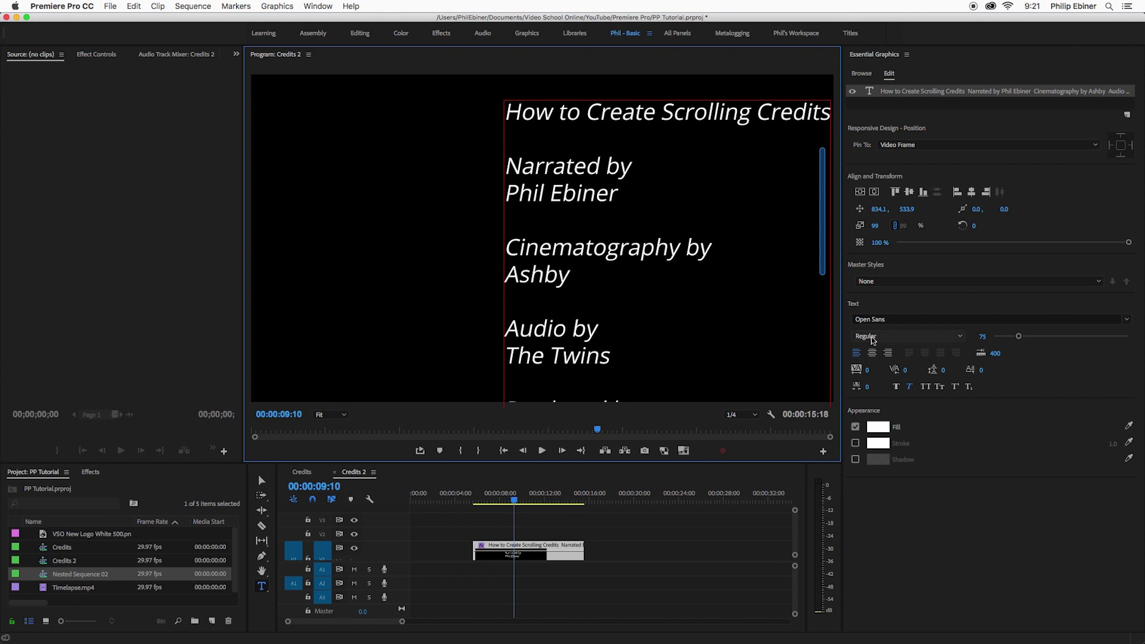
- Centre-align the credit lines, centre the block horizontally, and scrub to check the roll
click(872, 352)
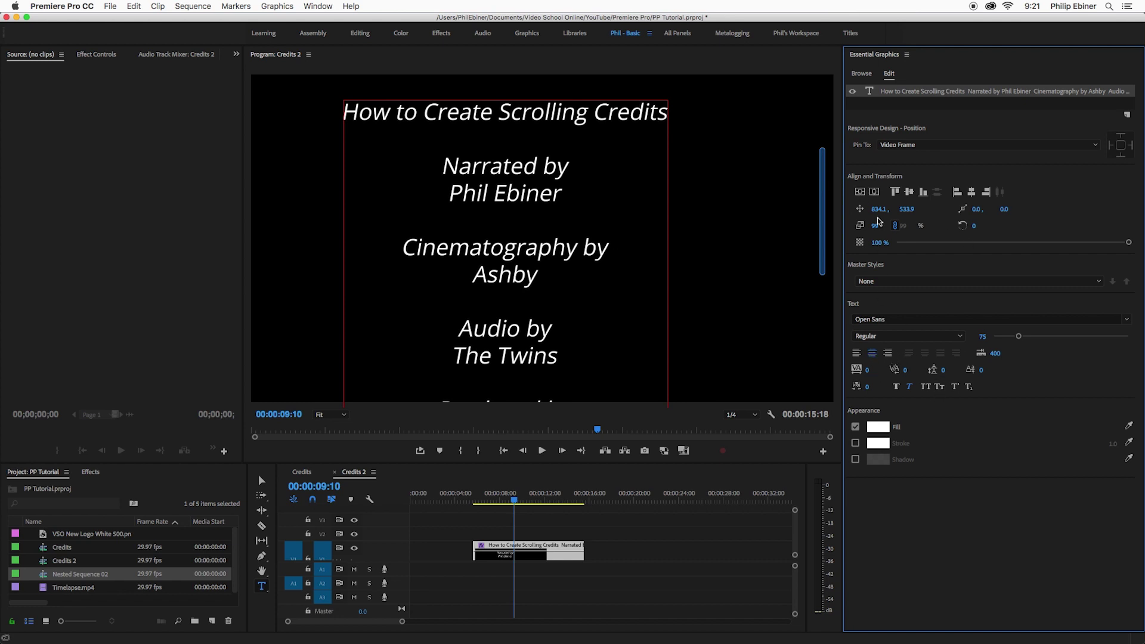
click(861, 191)
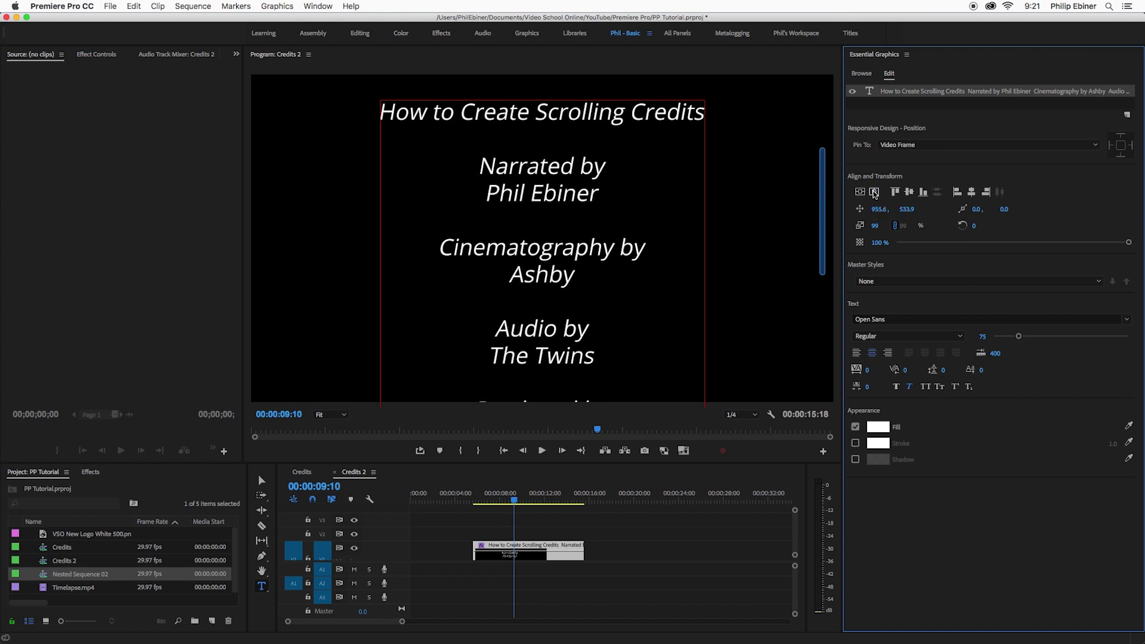
drag(469, 504, 523, 510)
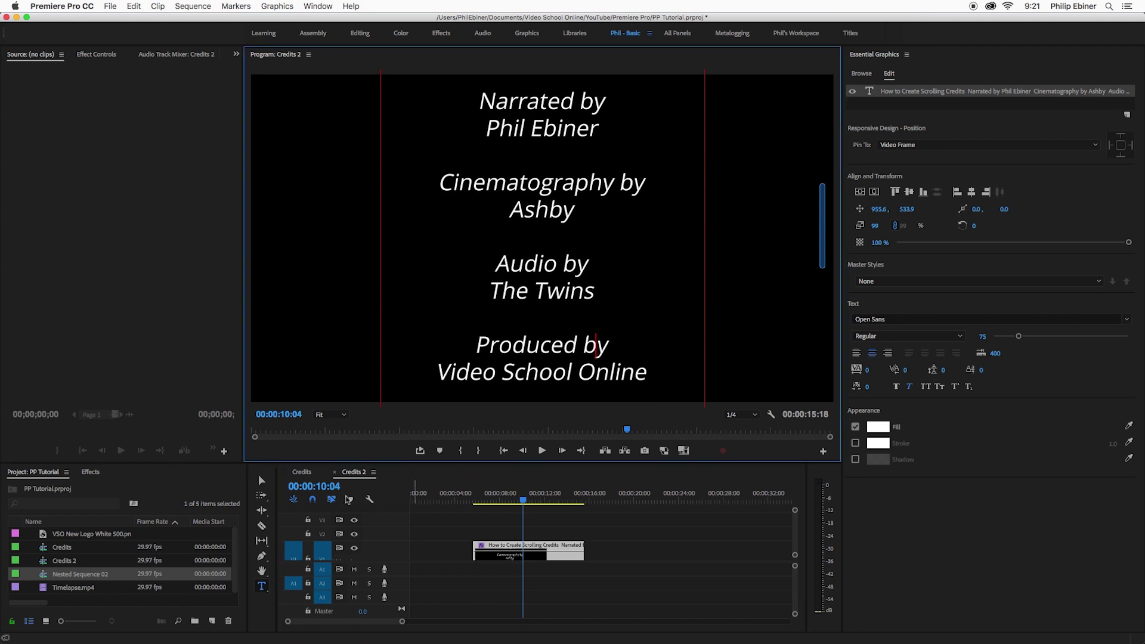
- Compare with the styled credits in the finished Credits sequence, then return to Credits 2
click(300, 478)
click(520, 503)
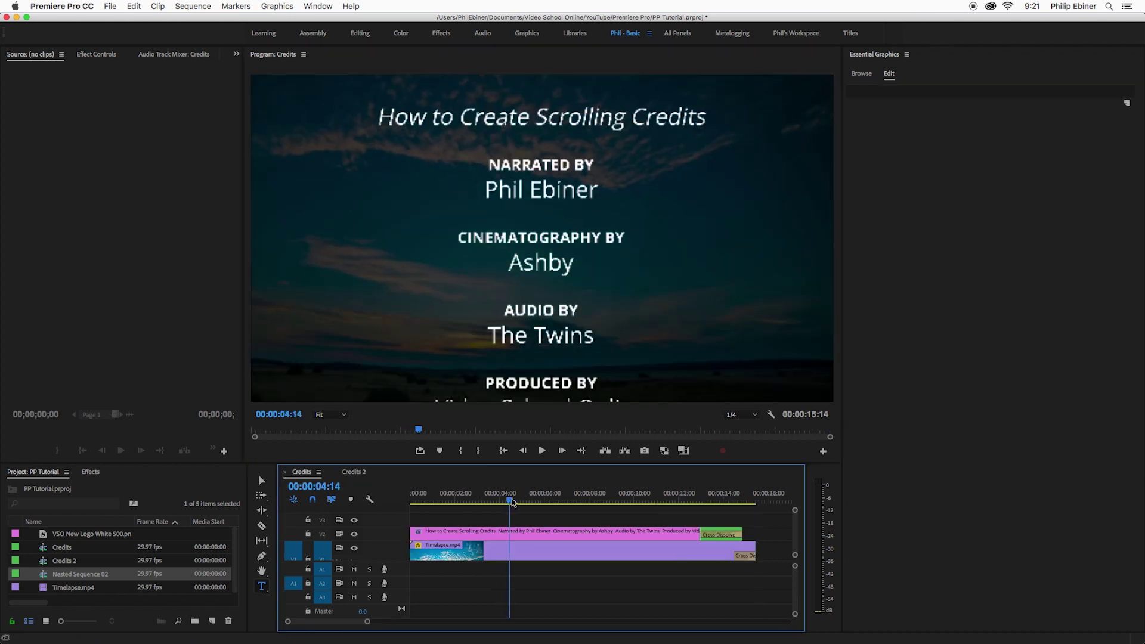
drag(523, 504, 527, 502)
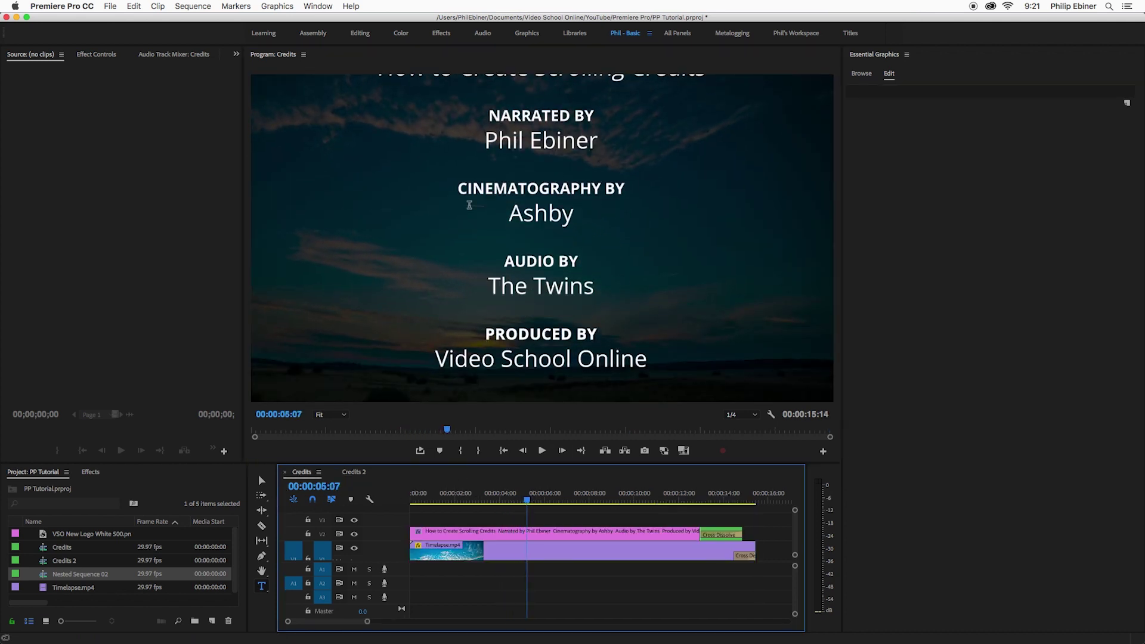
click(354, 471)
- Make 'Audio by' all caps, non-italic and Bold, then scrub to review it
click(557, 264)
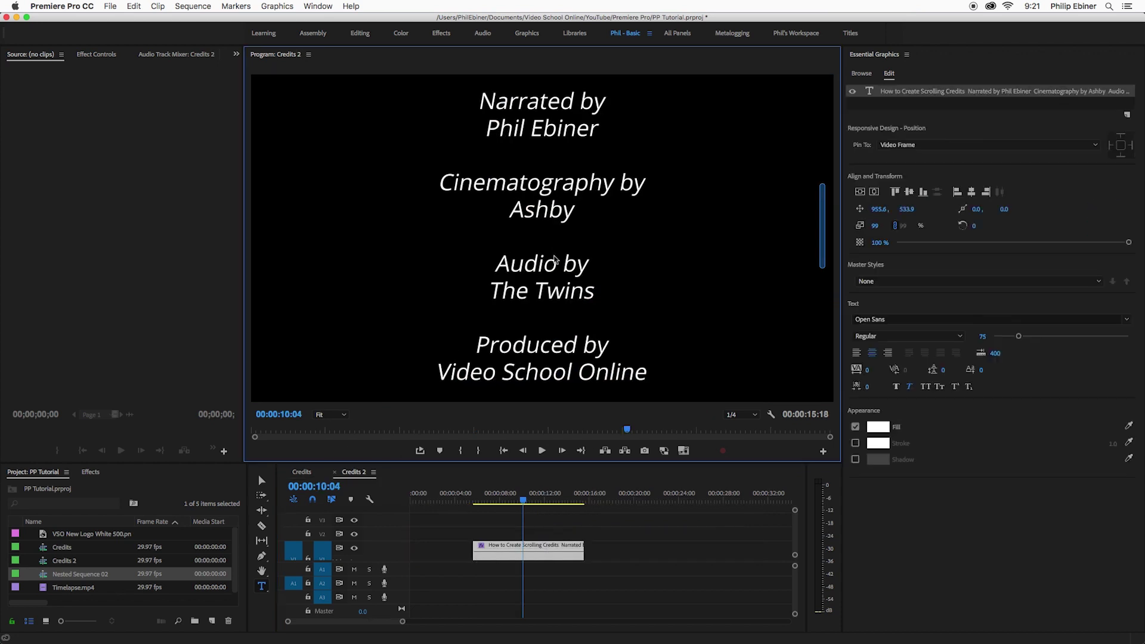
drag(592, 263, 492, 266)
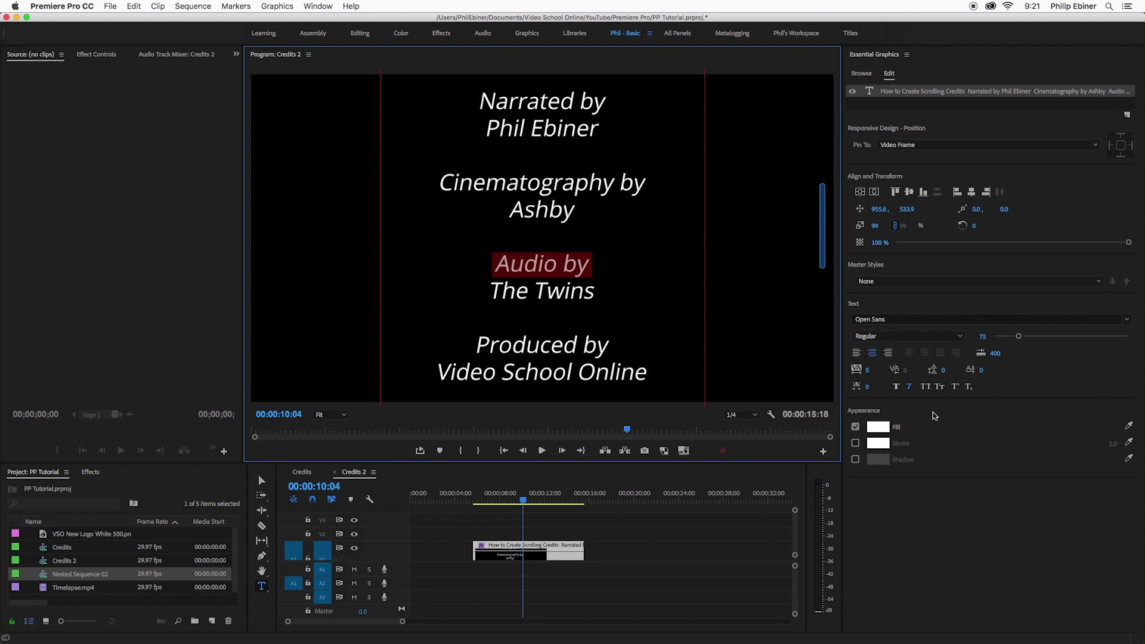
click(925, 386)
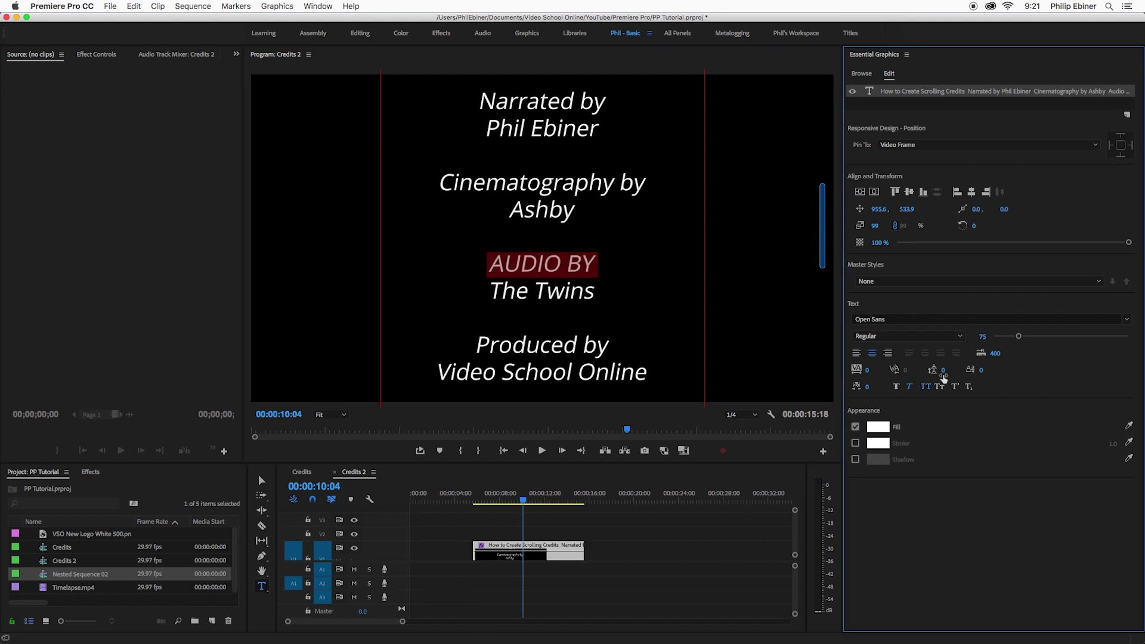
click(910, 387)
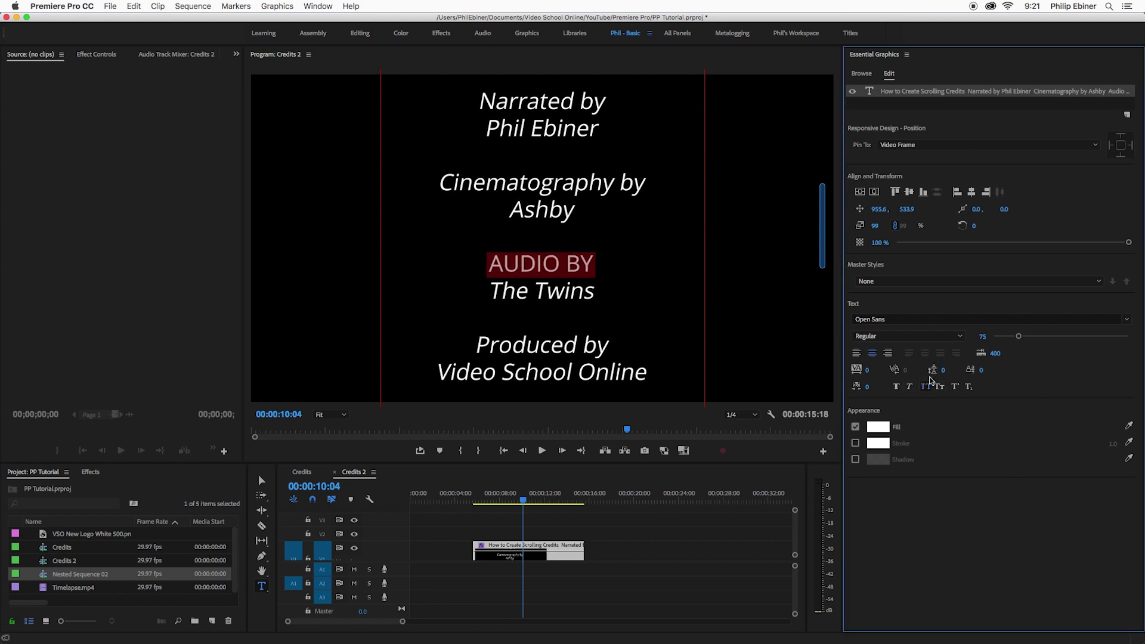
click(899, 338)
click(891, 419)
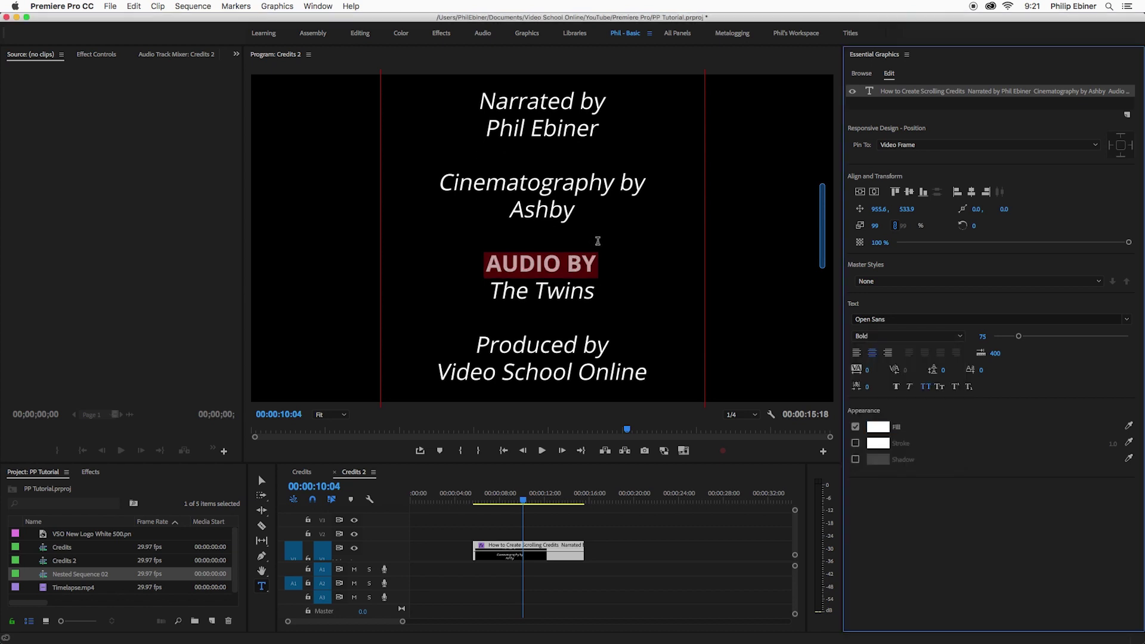
click(540, 499)
drag(542, 501, 536, 500)
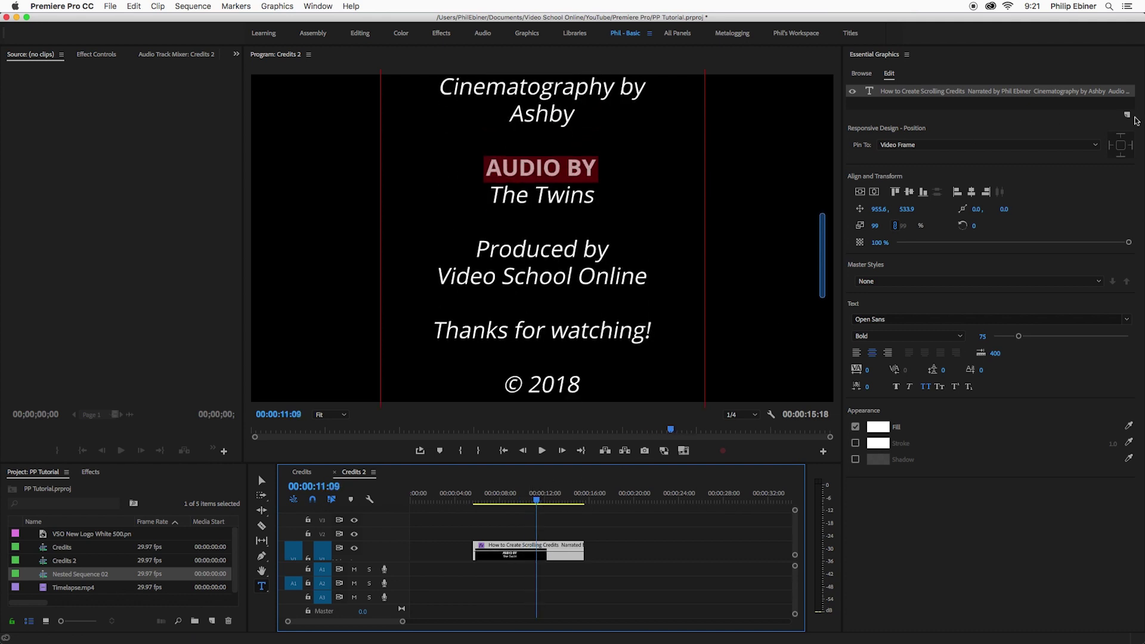
- Add a new HELLO! text layer at the upper left and set its size to 154
click(1128, 115)
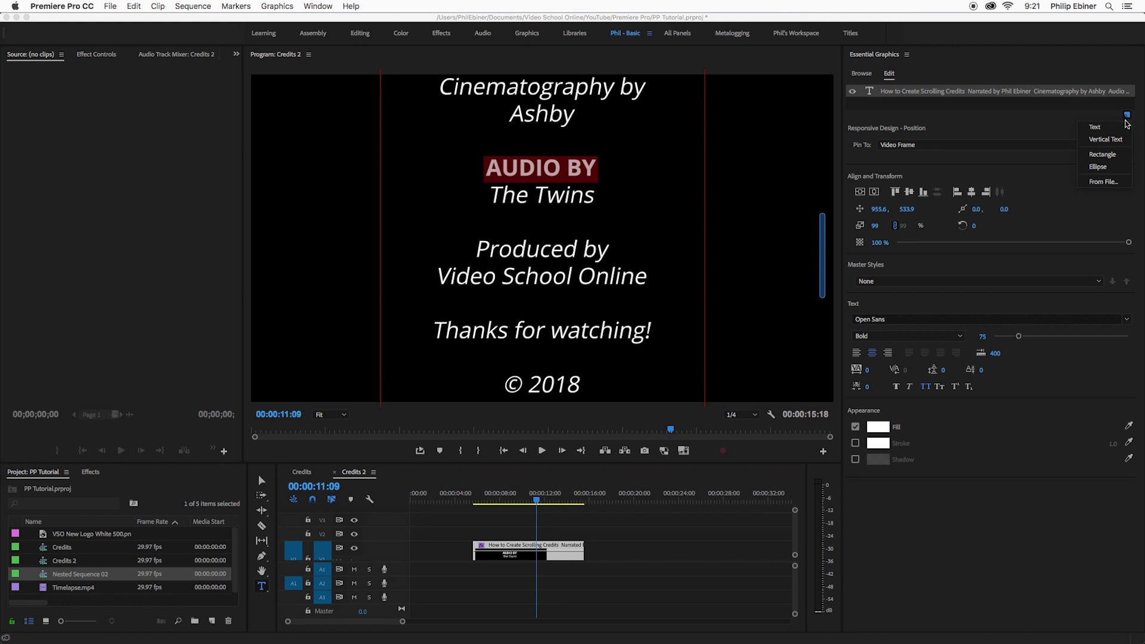
click(1122, 127)
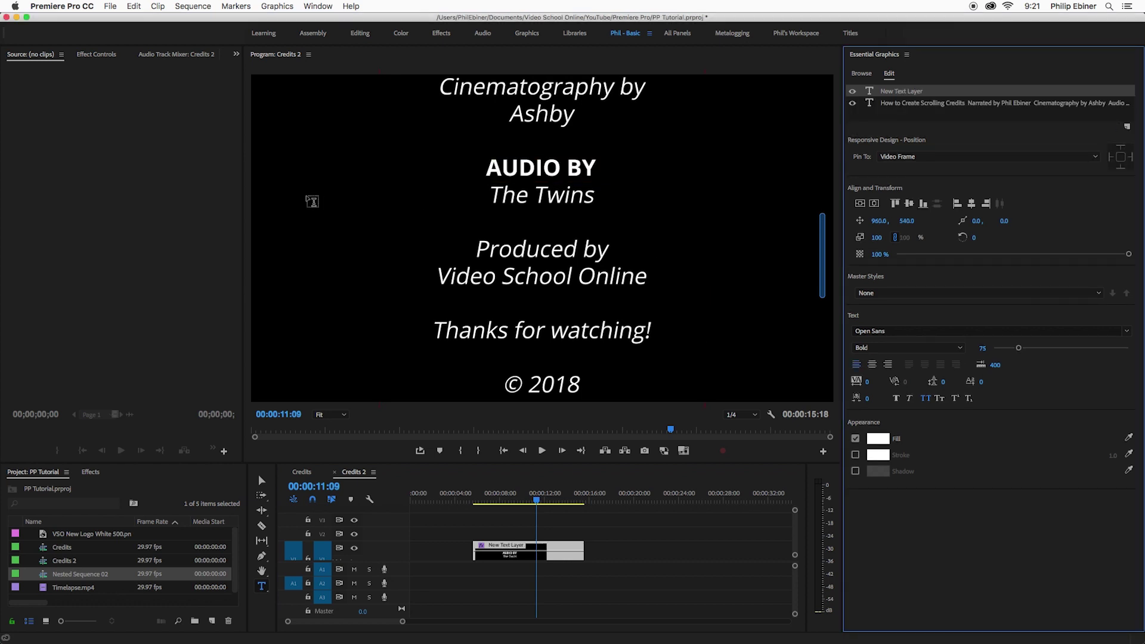
click(295, 188)
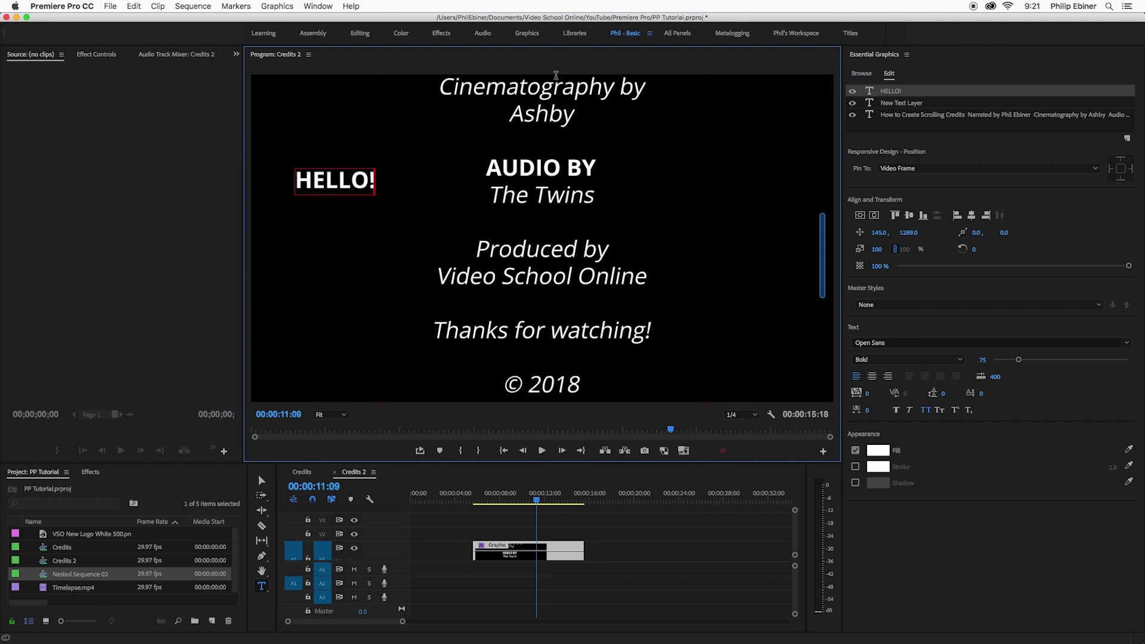
key(super+a)
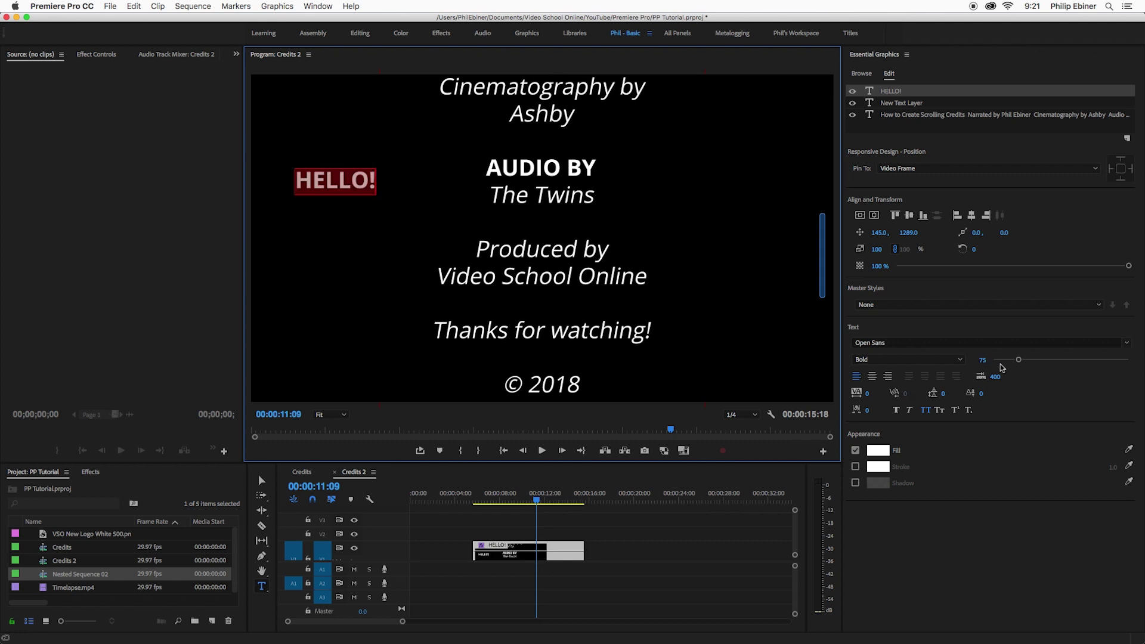
drag(1019, 359, 1046, 359)
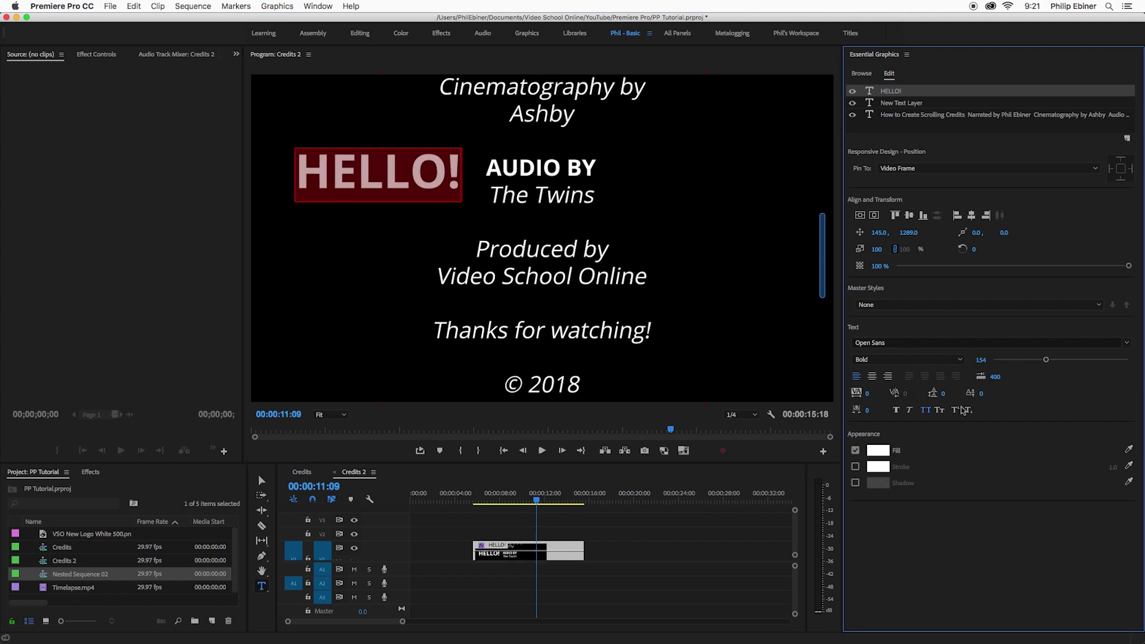
- Move HELLO! toward the frame's top-left corner and preview the roll with it
click(262, 480)
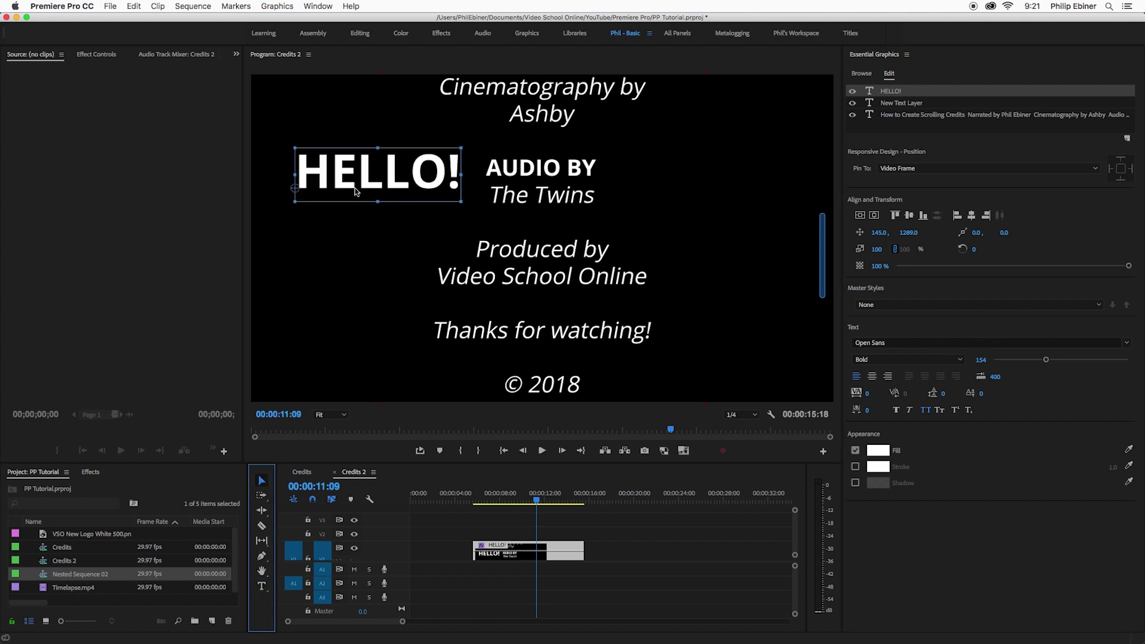
drag(381, 195, 363, 210)
drag(486, 495, 544, 501)
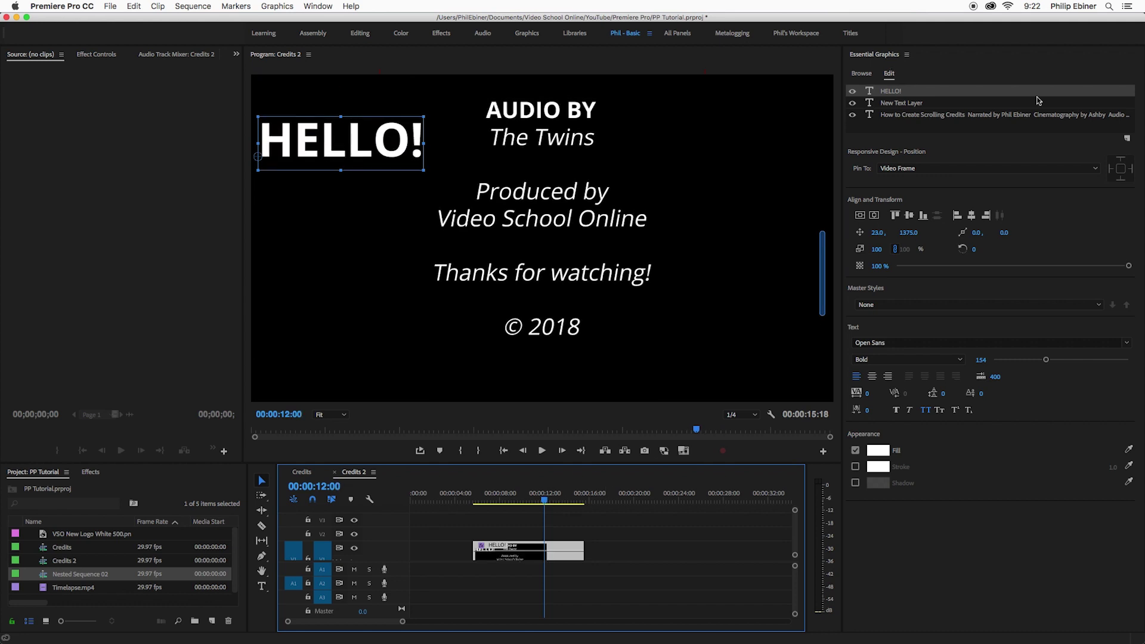
click(1128, 138)
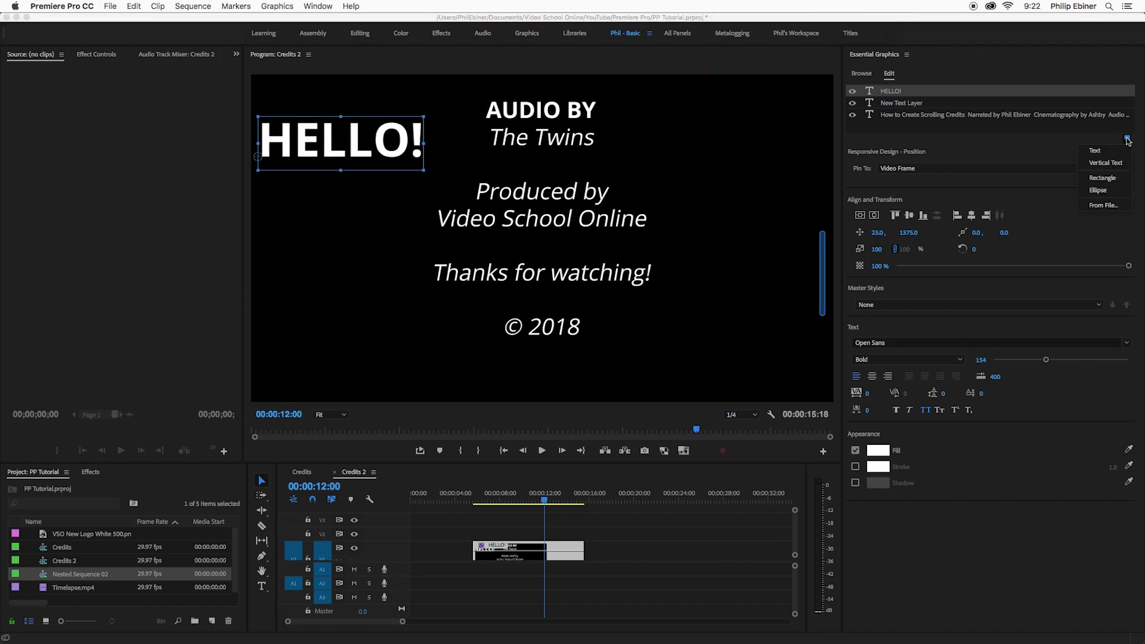
- Import 'VSO New Logo White 500.png' as a layer and drag it below the © 2018 line
click(1105, 206)
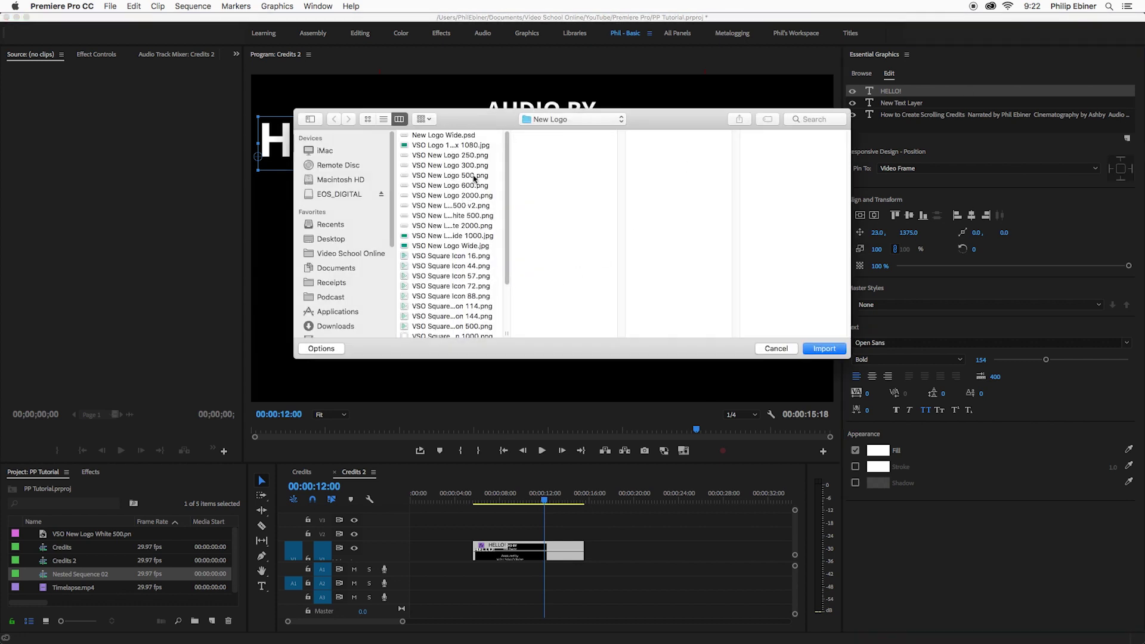
click(475, 177)
click(436, 216)
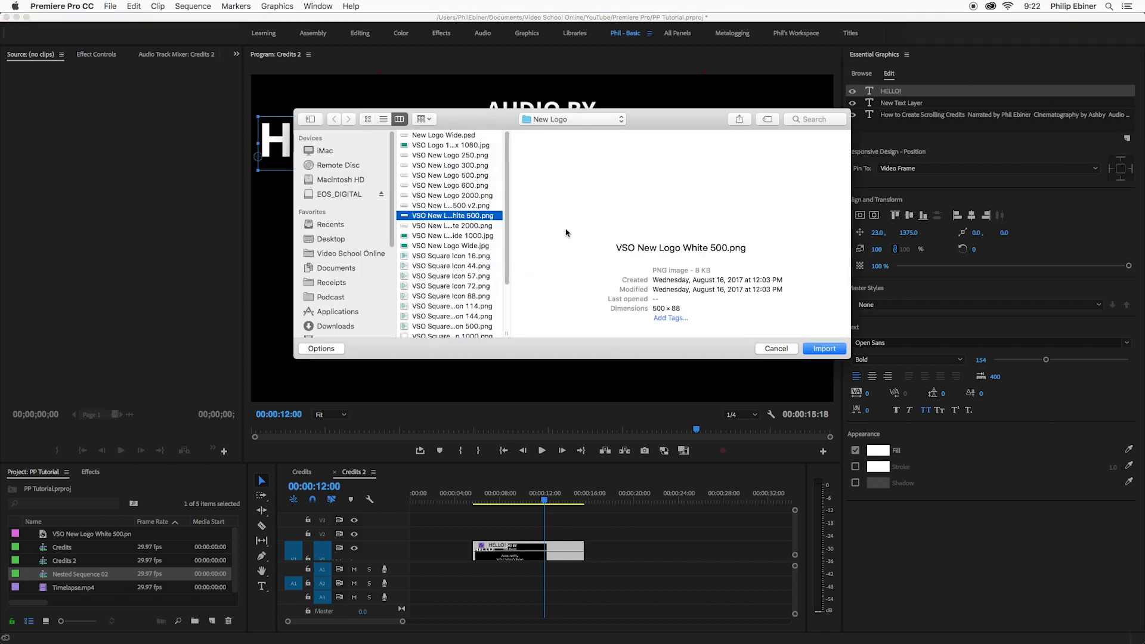
click(823, 348)
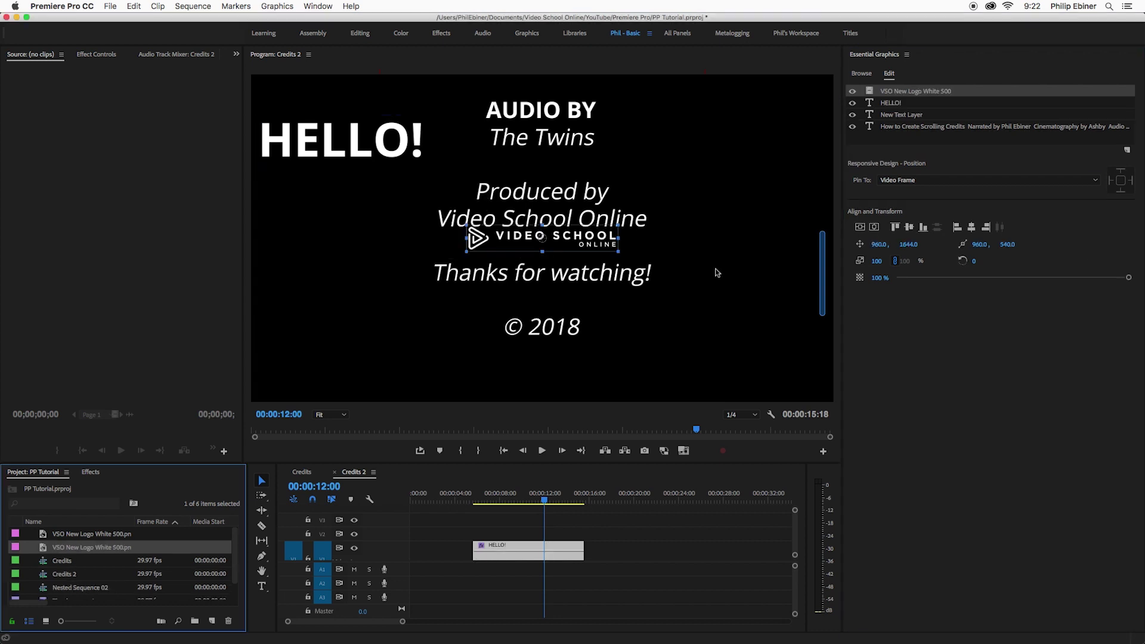
drag(614, 244, 579, 419)
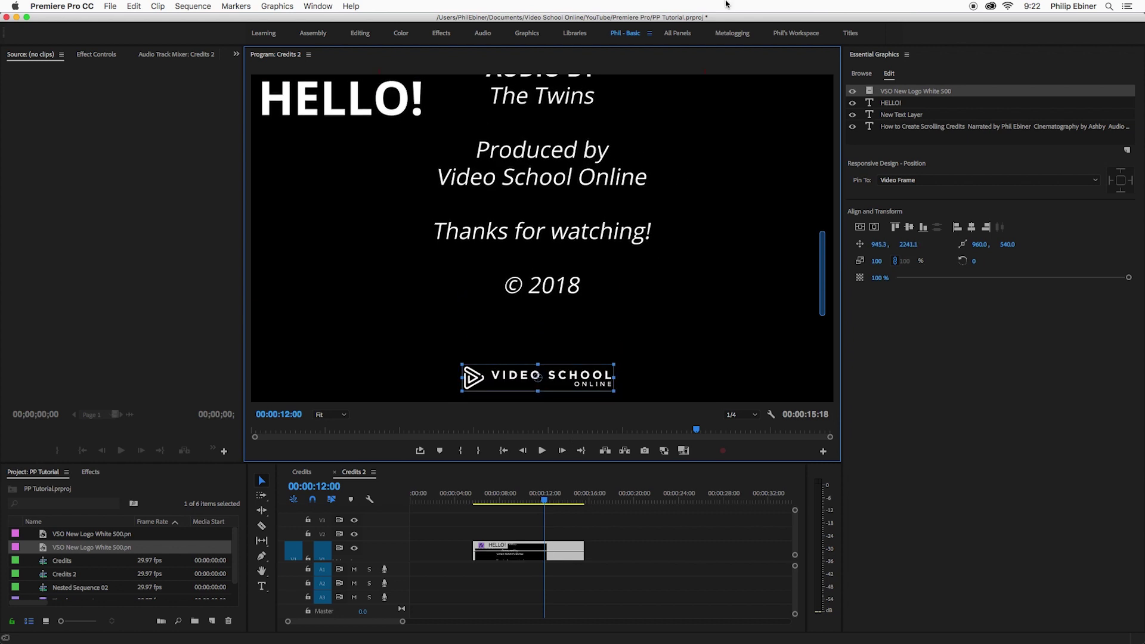
- Centre the logo horizontally and play back the credits roll
click(873, 228)
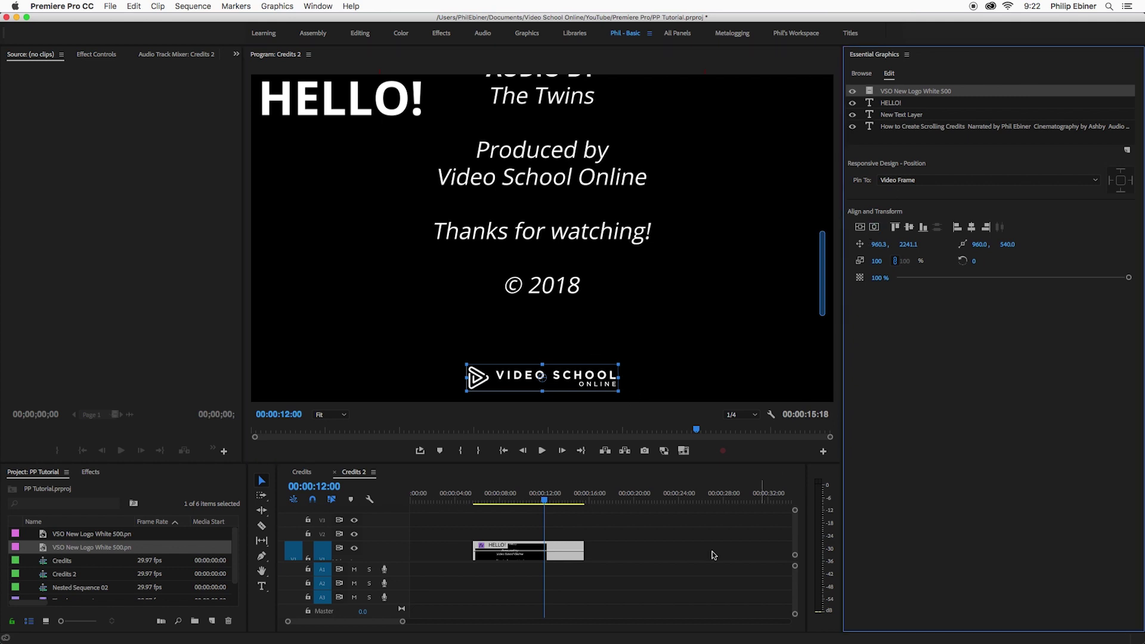
click(474, 495)
key(space)
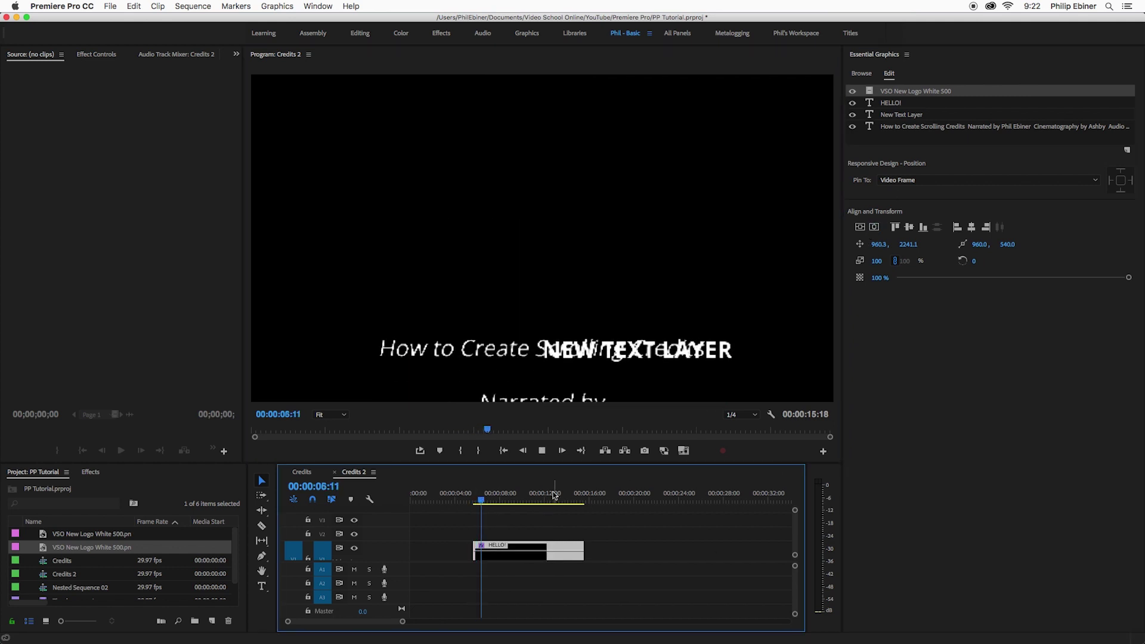
key(space)
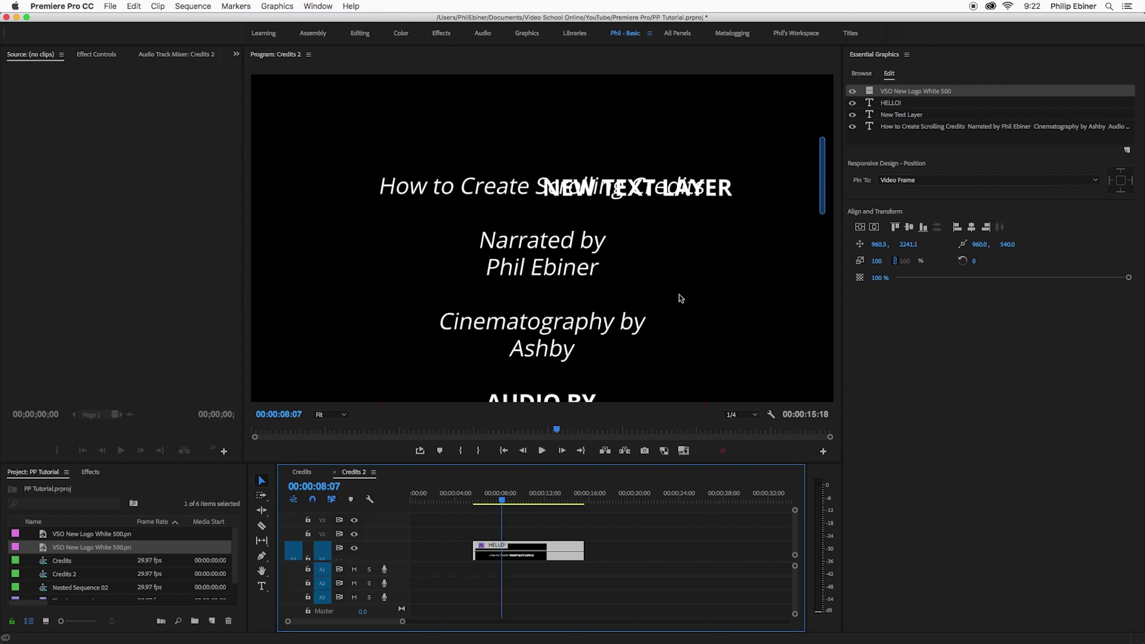
- Clear the New Text Layer from the credits graphic
click(728, 219)
drag(728, 218, 729, 219)
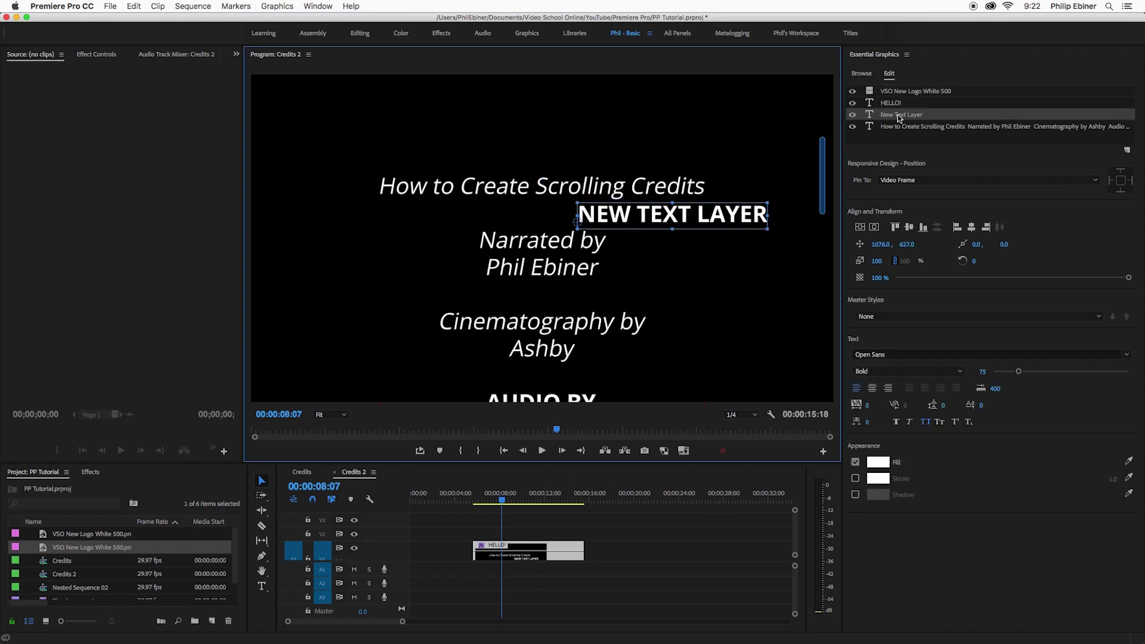
right_click(953, 115)
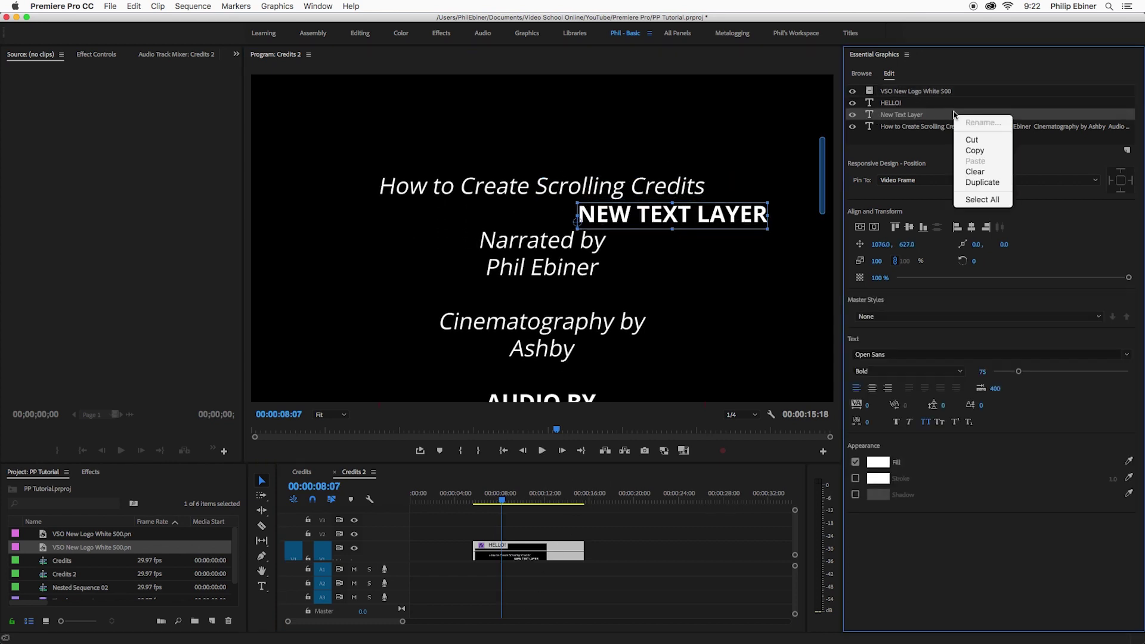
click(980, 172)
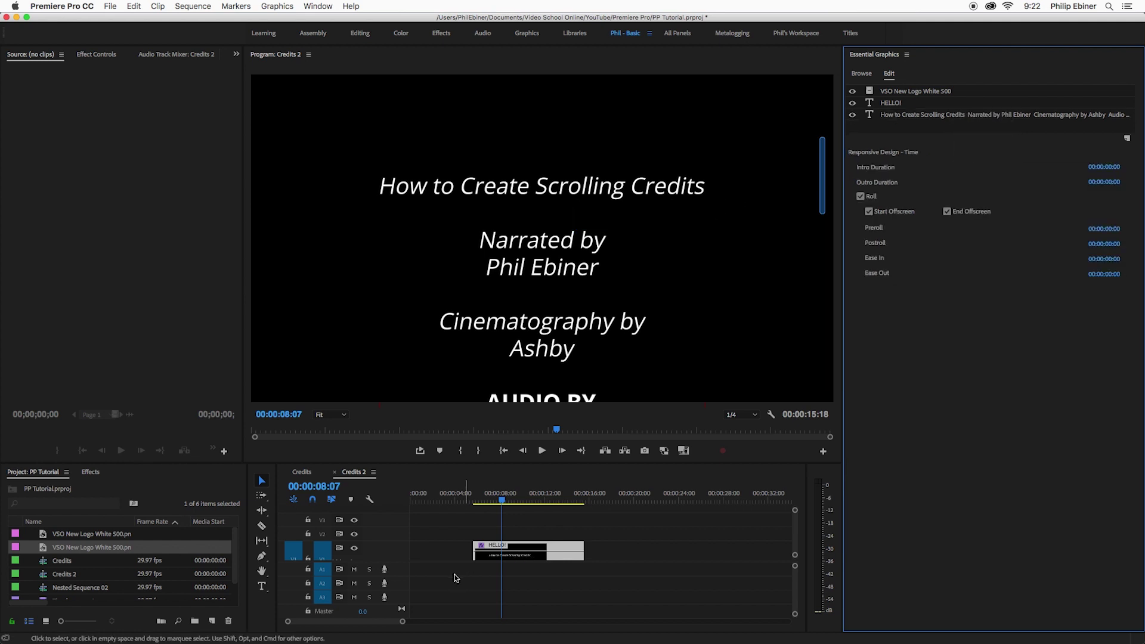
- Play back the roll from about six seconds, then move the HELLO clip from V1 to V2
click(472, 499)
key(space)
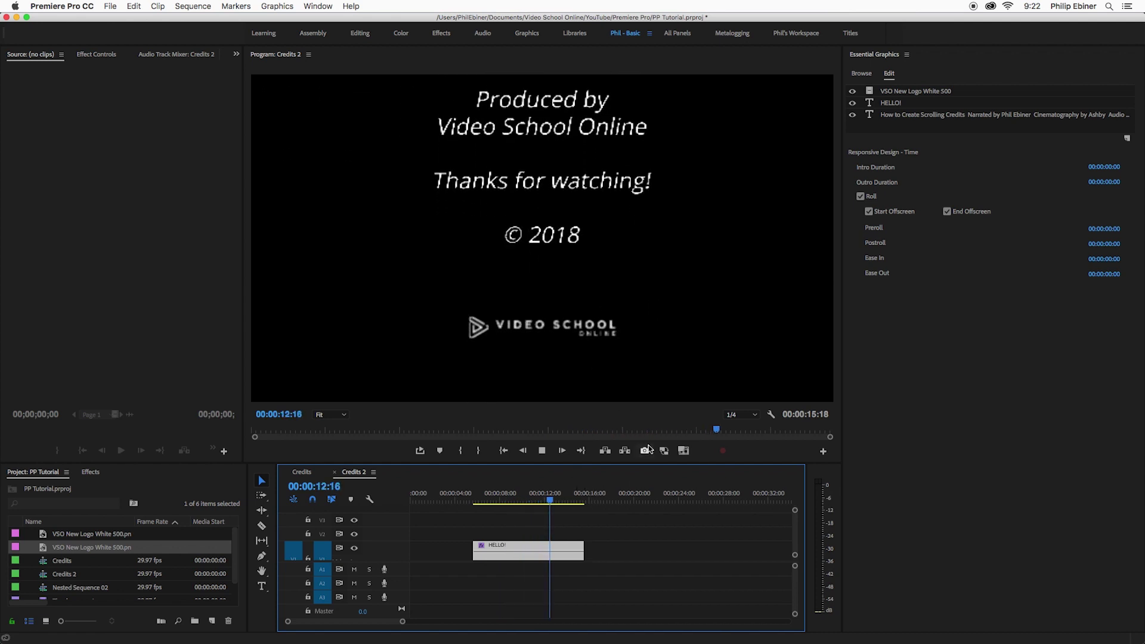
key(space)
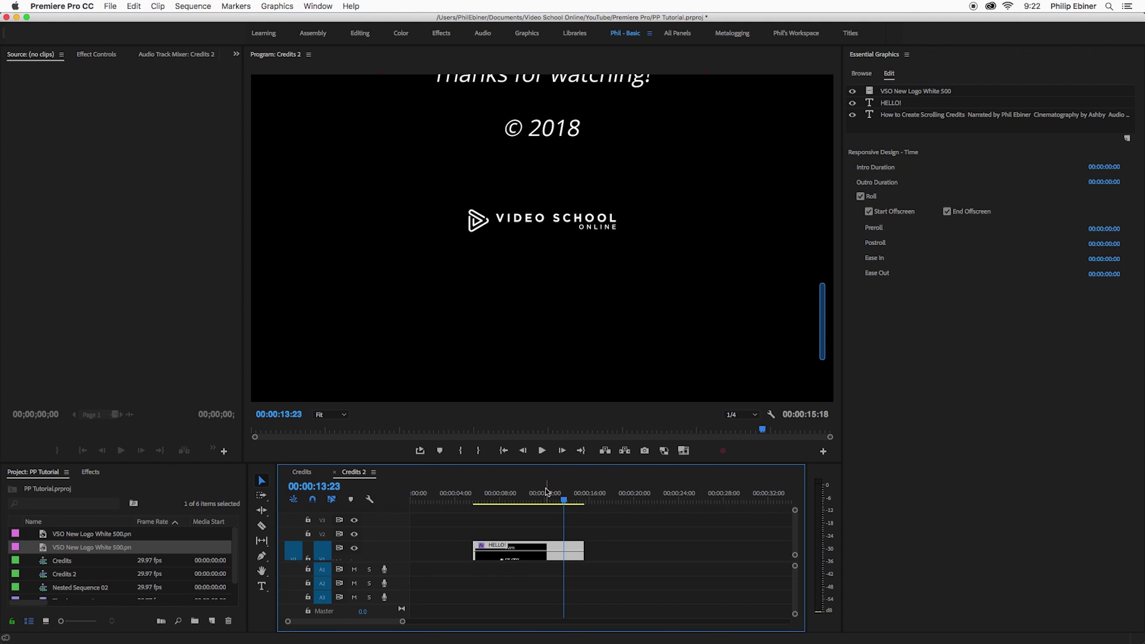
drag(546, 491, 537, 492)
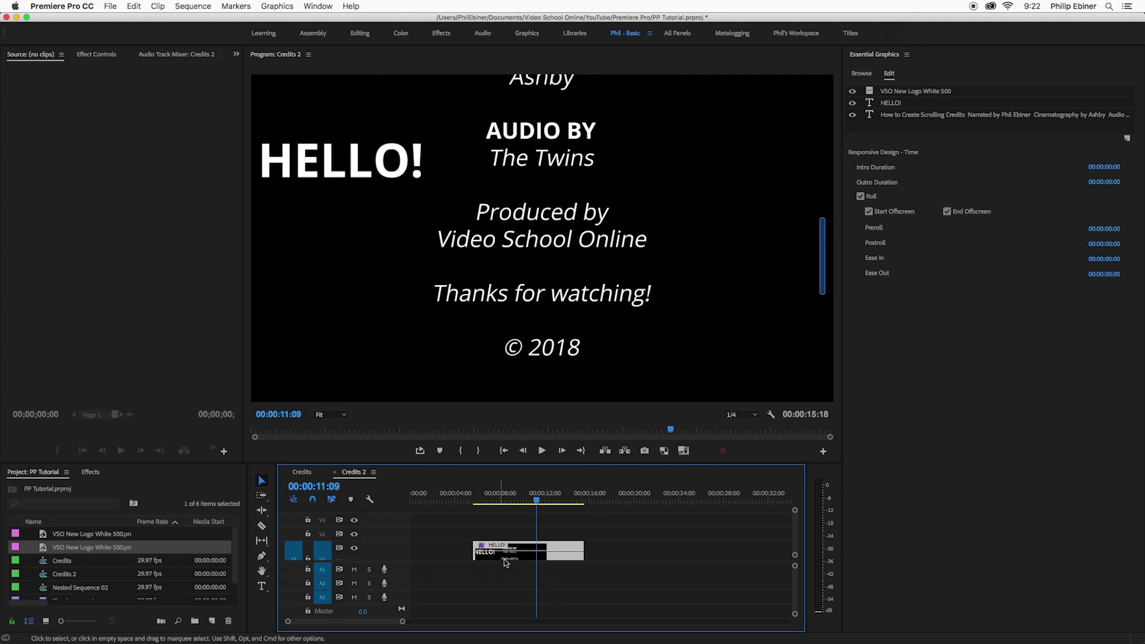
drag(504, 559, 504, 545)
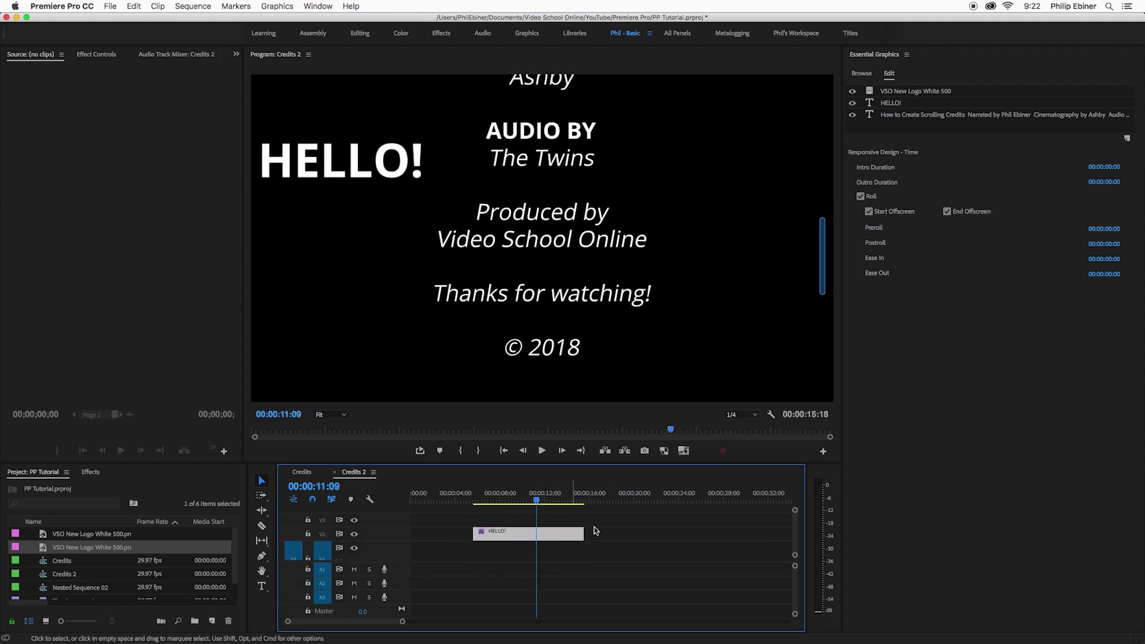
- Place Timelapse.mp4 on V1 under the credits and extend the HELLO clip to about 20 seconds
scroll(93, 590, down, 1)
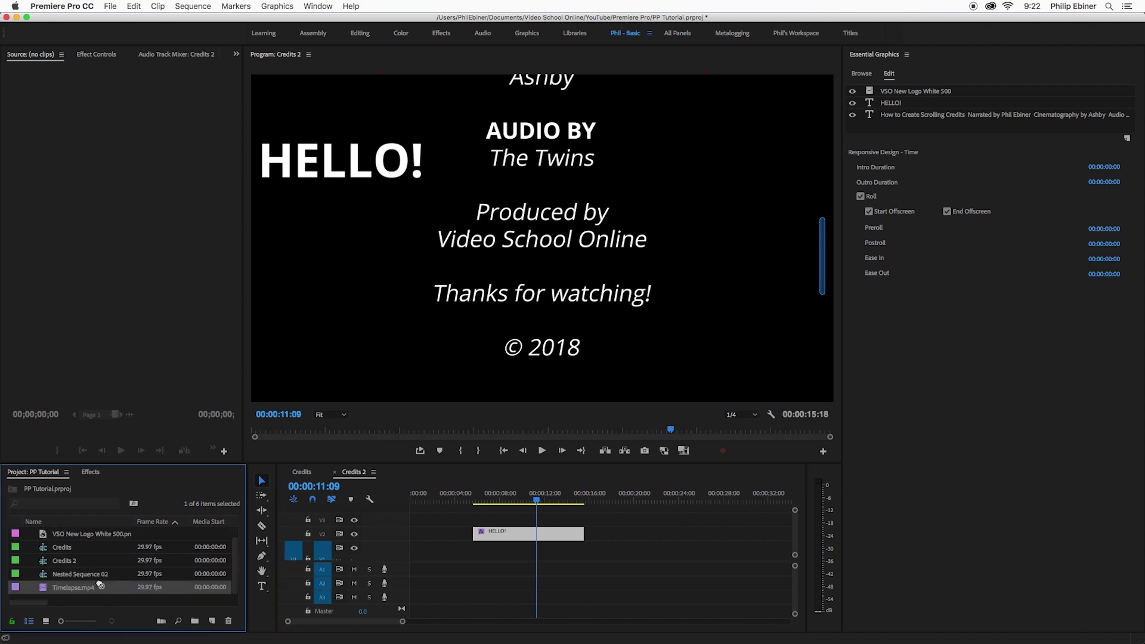
drag(91, 587, 477, 559)
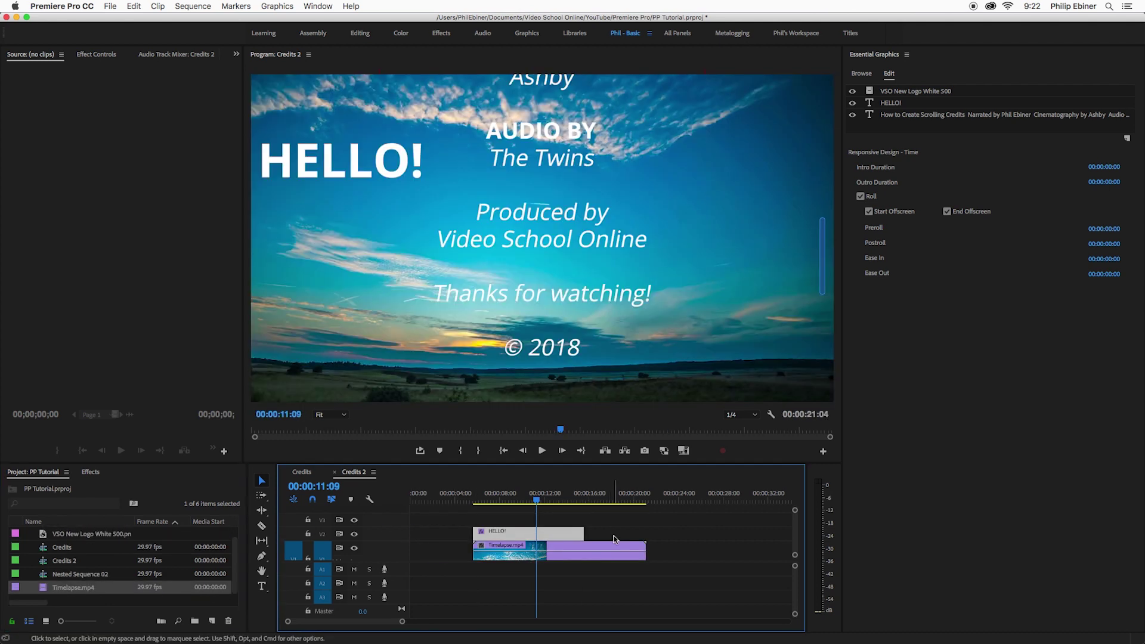
click(481, 499)
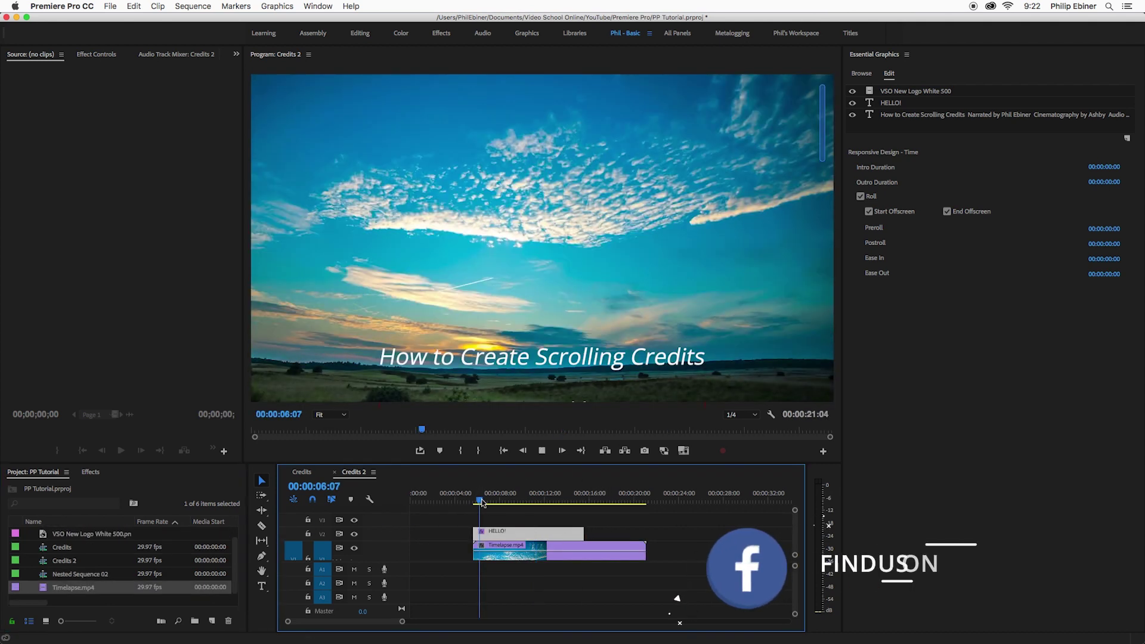
key(space)
drag(584, 530, 652, 535)
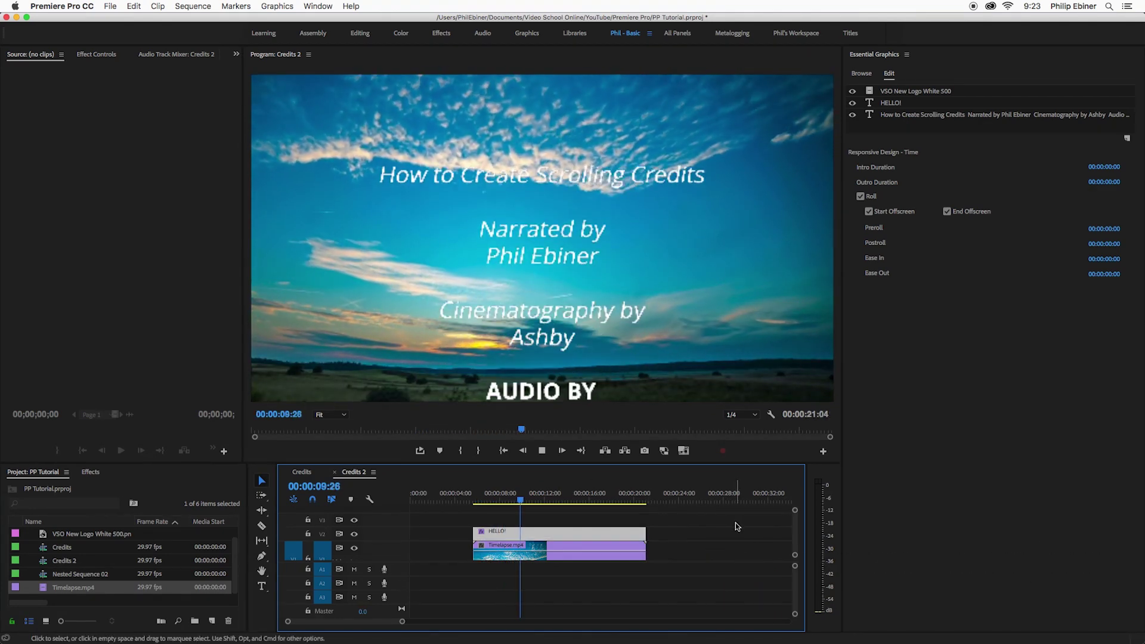
key(space)
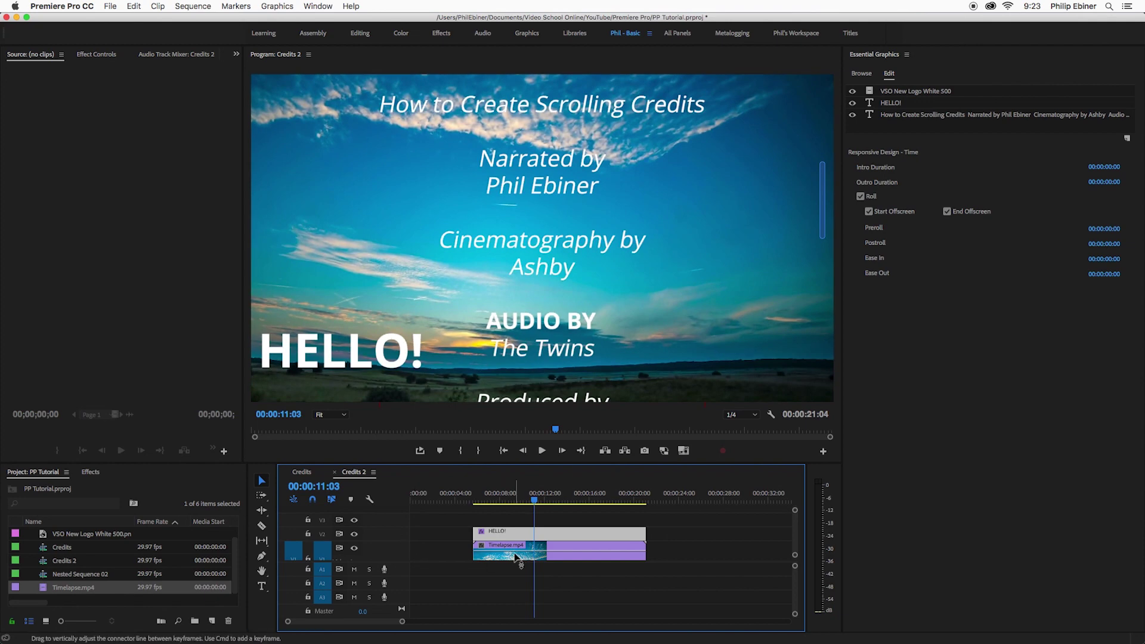
- Lower the Timelapse.mp4 opacity to dim it, then preview the credits over it
click(520, 555)
drag(520, 554, 525, 554)
scroll(431, 536, up, 3)
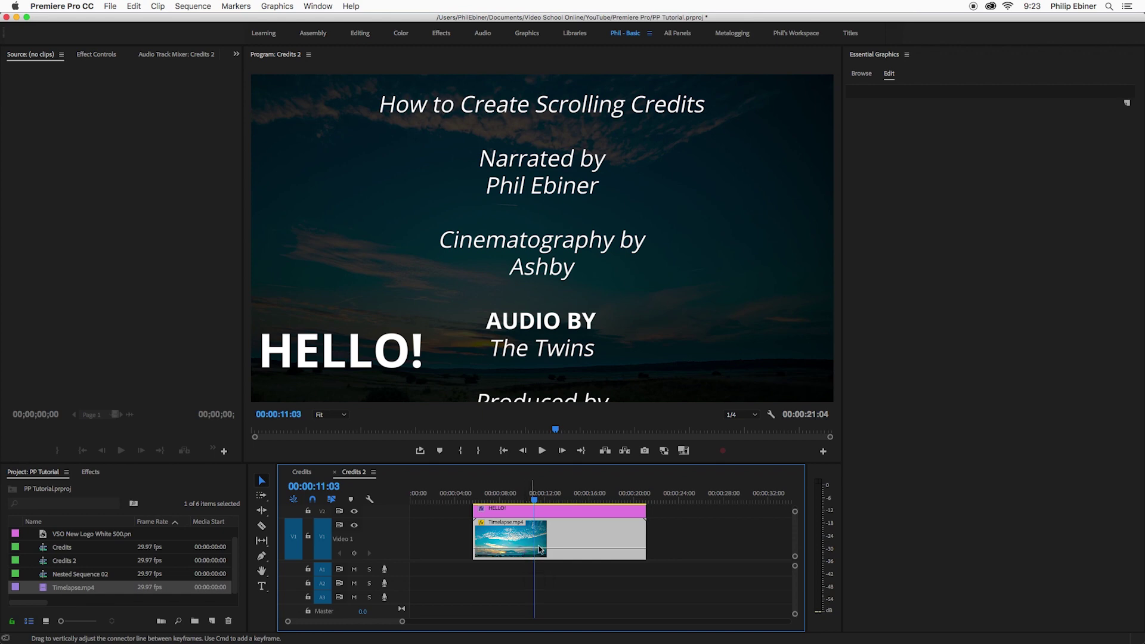
key(space)
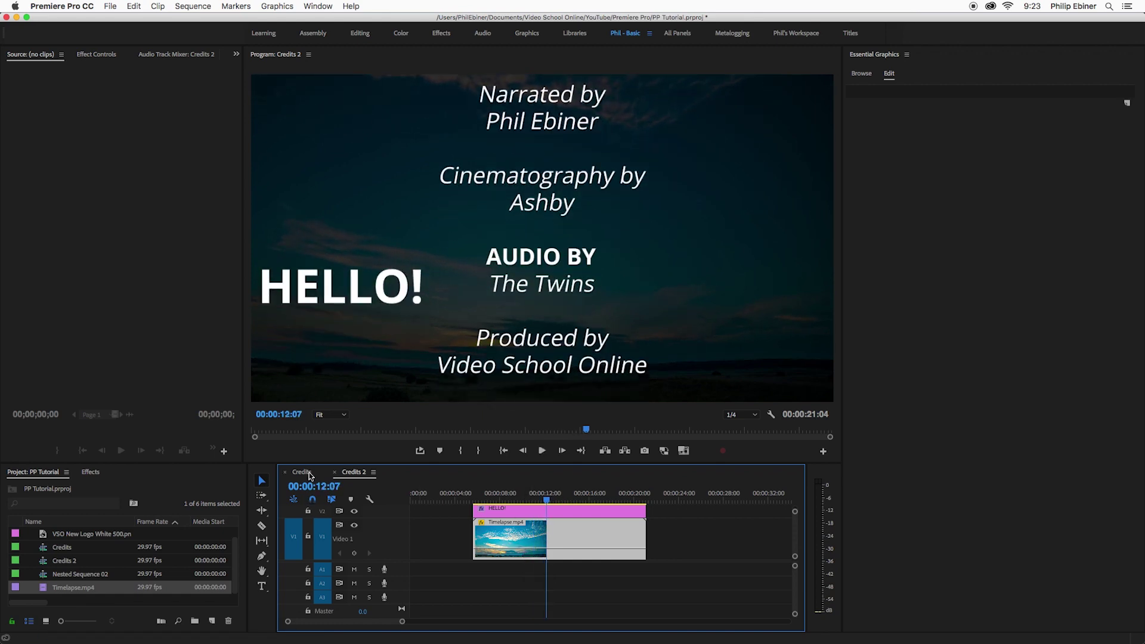
- Play the Credits sequence for comparison, then return to Credits 2
click(309, 475)
key(space)
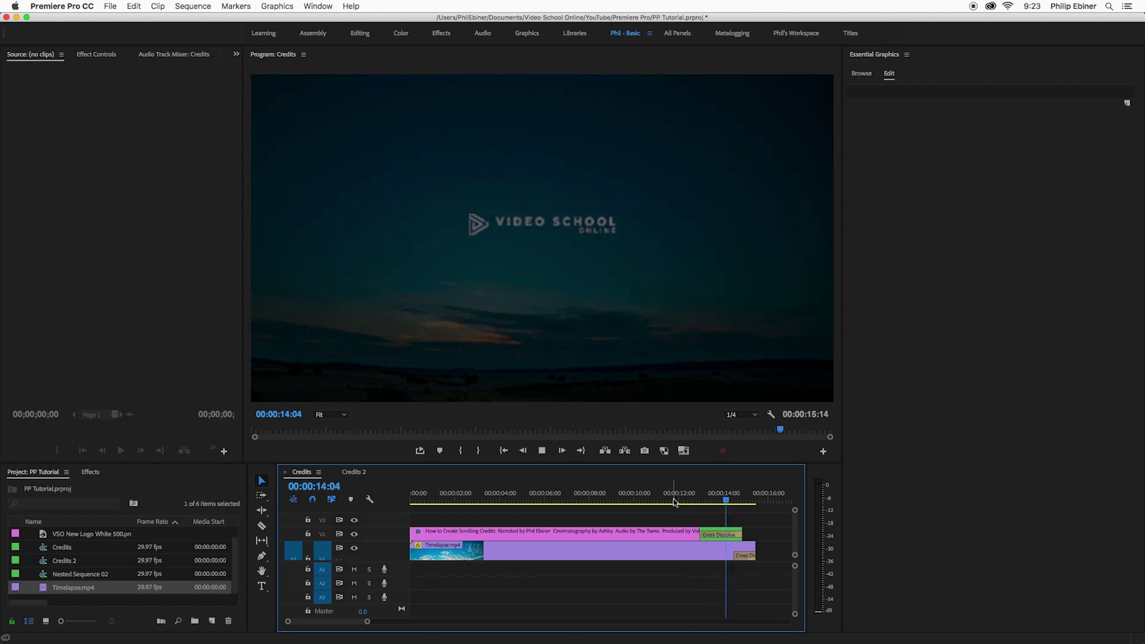
click(673, 501)
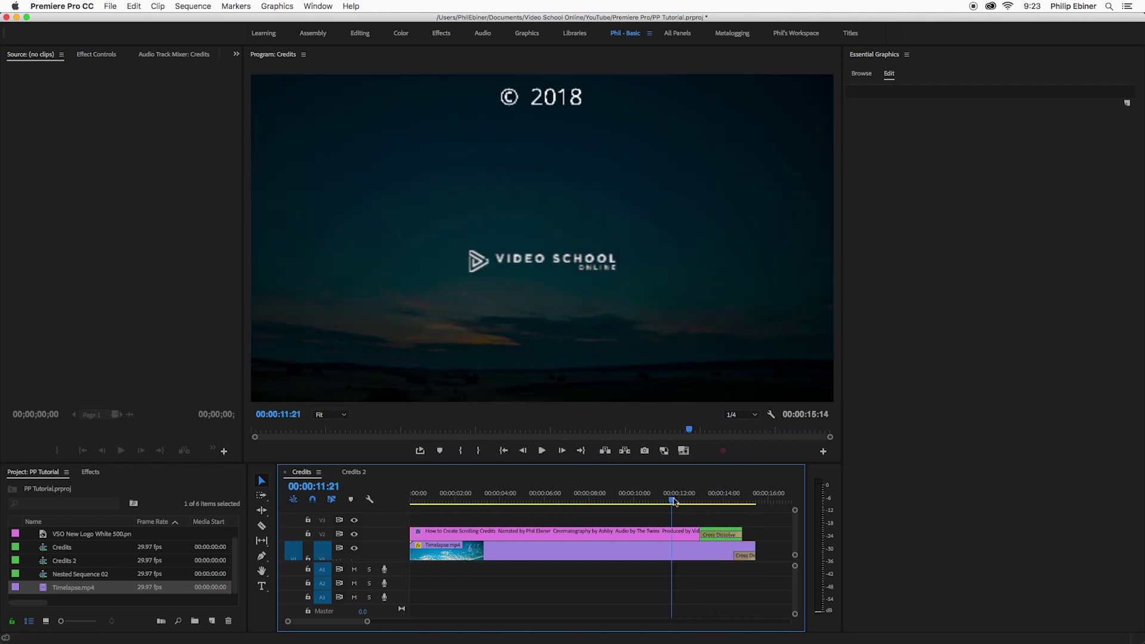
click(363, 473)
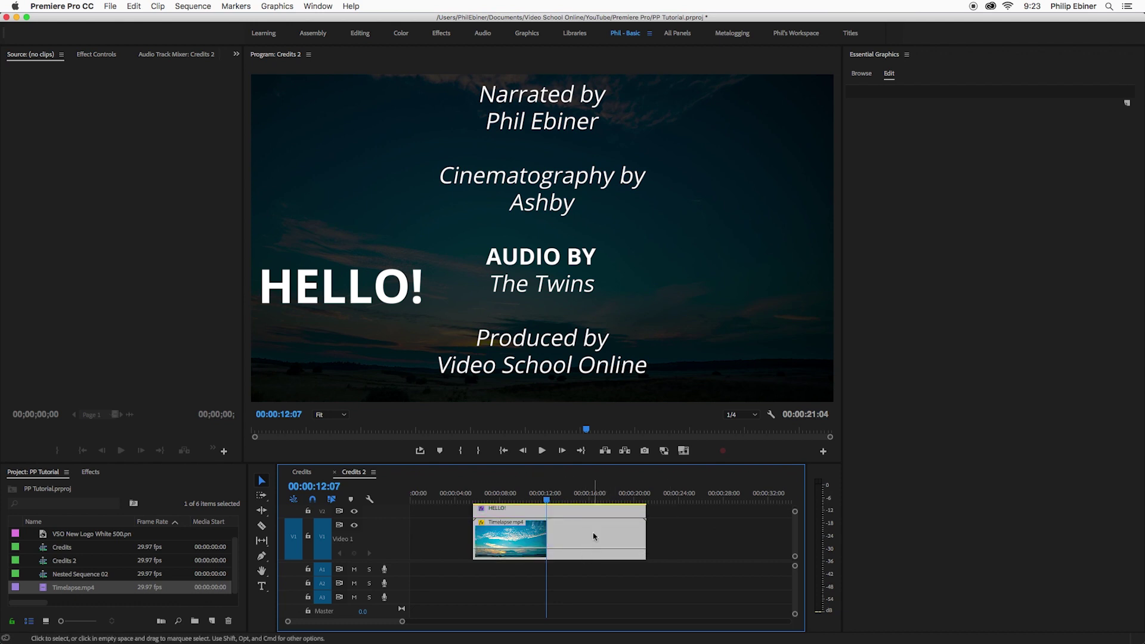
- Slide both the credits and timelapse clips to start at 00:00
drag(620, 522, 557, 521)
click(631, 516)
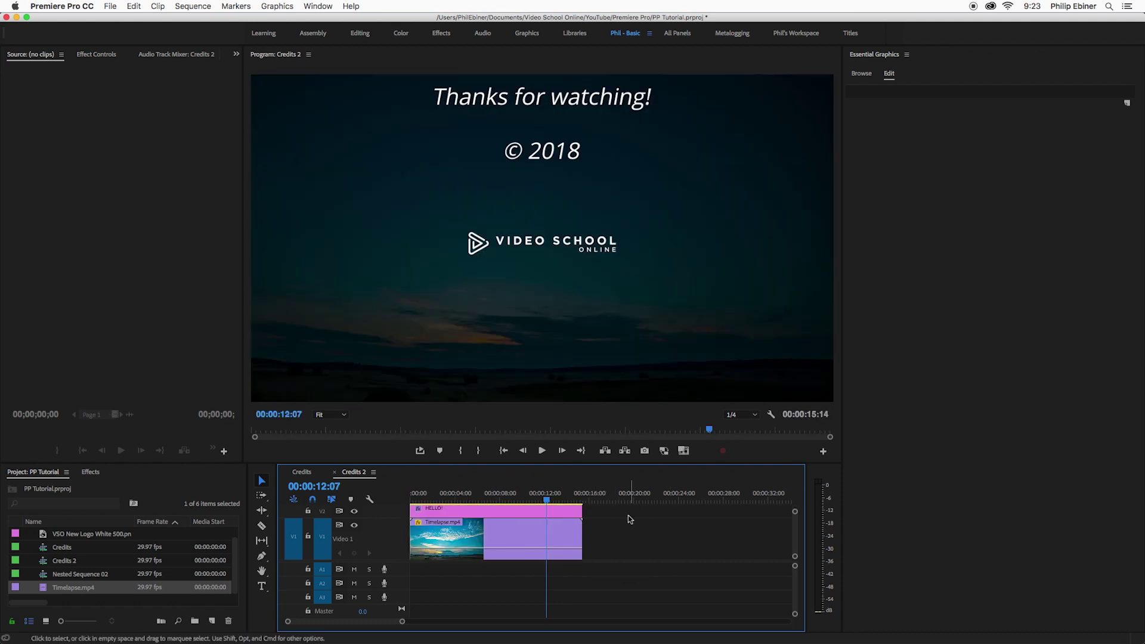
mouse_move(543, 498)
mouse_down()
mouse_move(496, 500)
mouse_move(532, 501)
mouse_up()
- Uncheck End Offscreen for the HELLO credits graphic in Essential Graphics
click(533, 511)
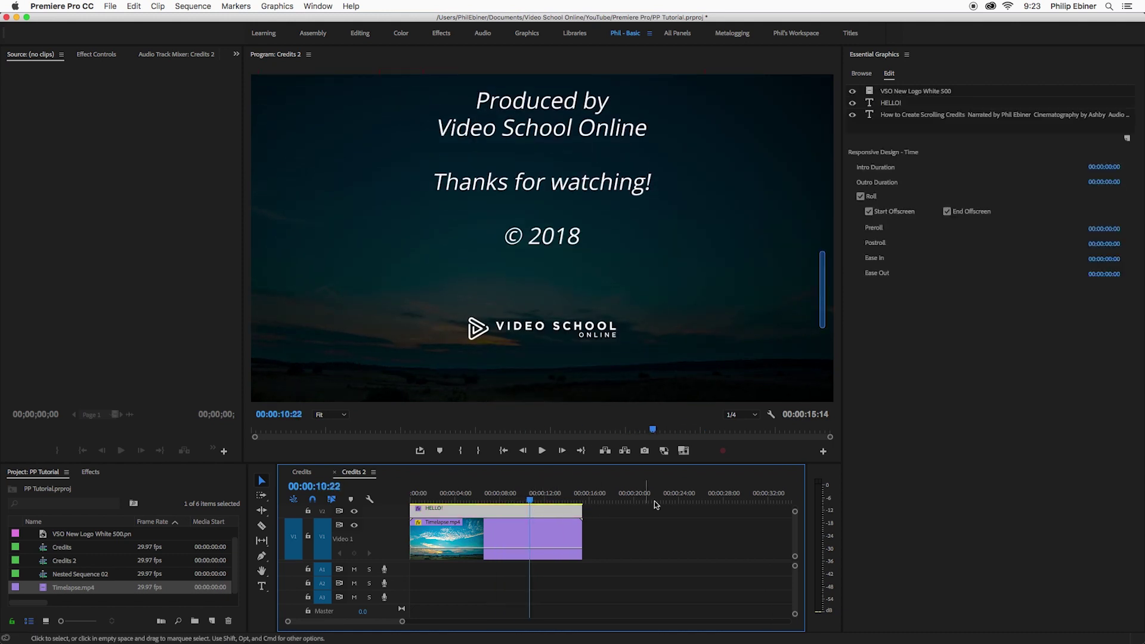
click(947, 211)
drag(529, 504, 583, 507)
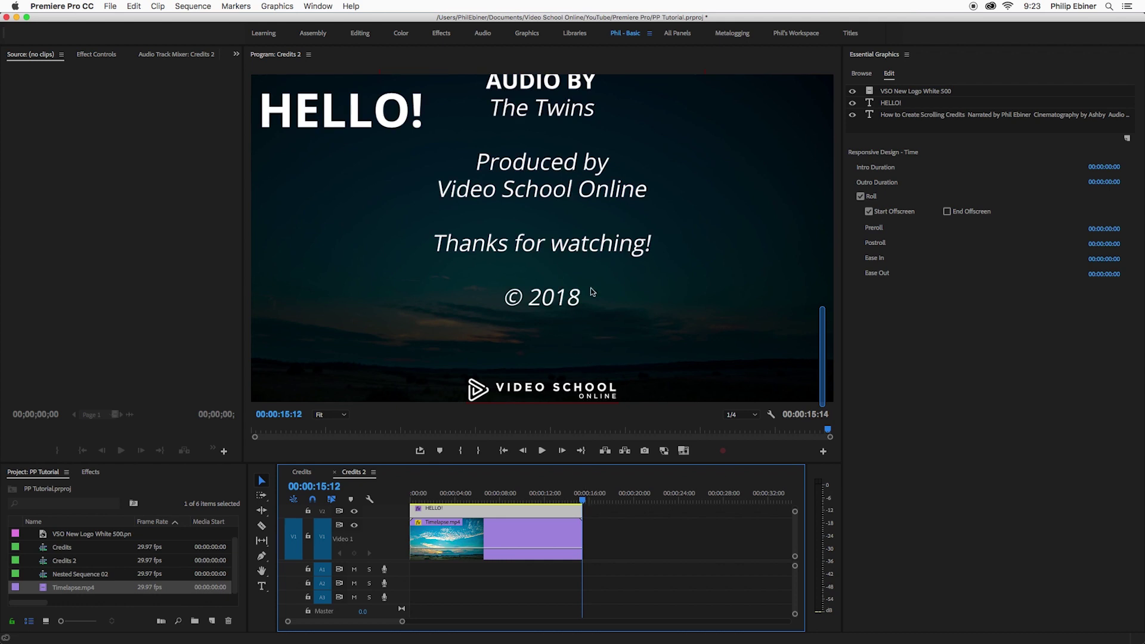
click(570, 301)
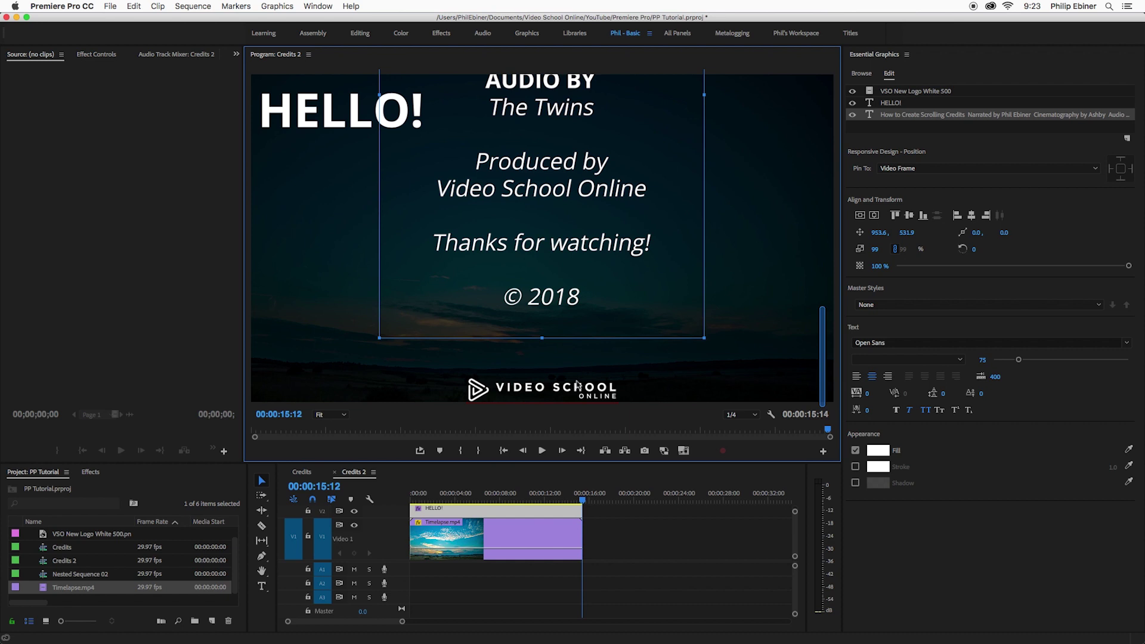
- With the Type tool, add four blank lines after © 2018 in the credits text
key(t)
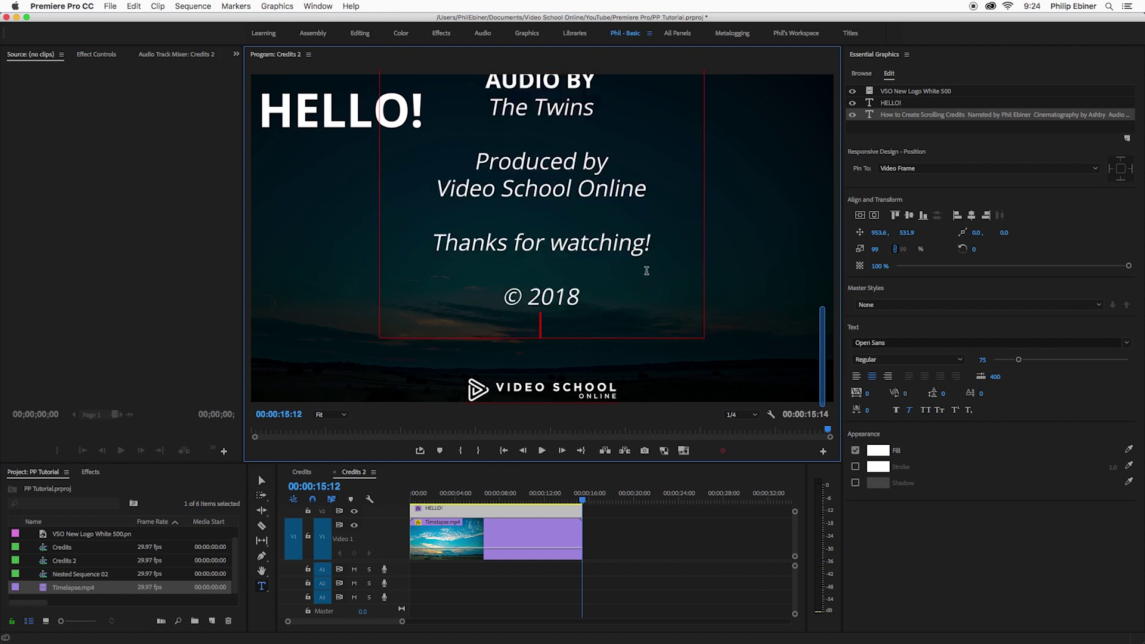
key(Return)
key(Return)
key(Return)
key(Return)
key(Return)
key(Return)
key(Return)
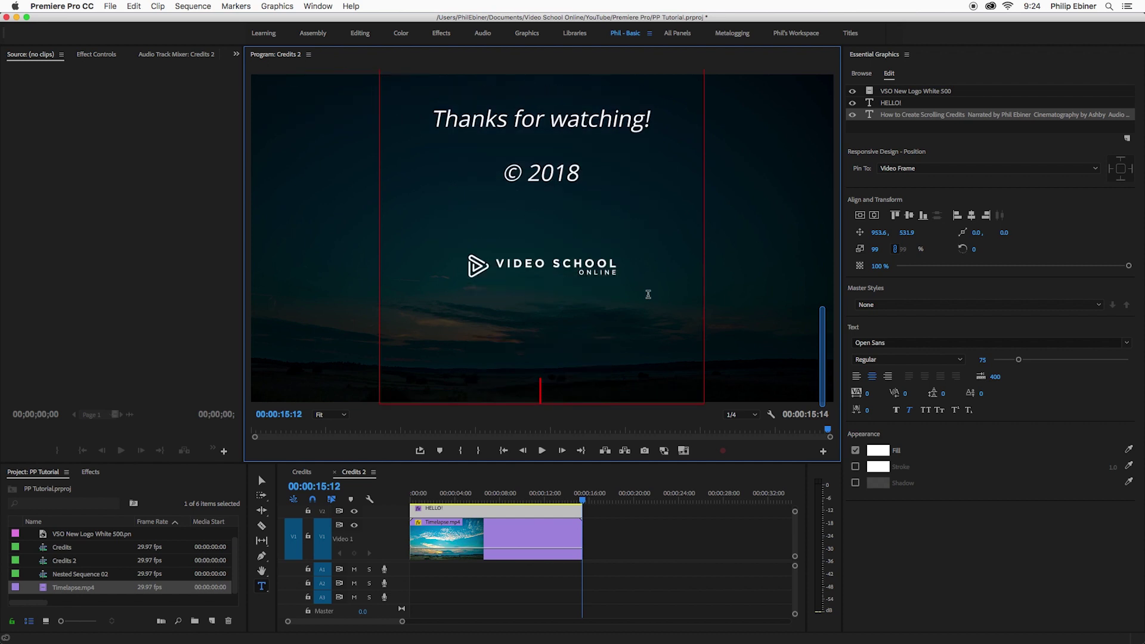
key(Return)
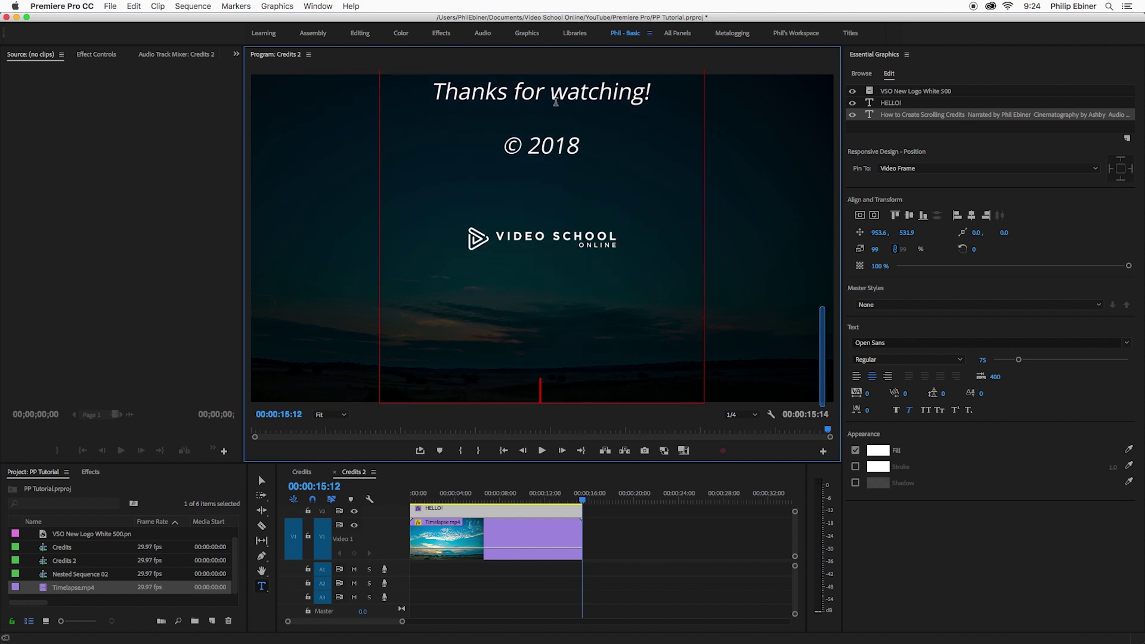
key(Return)
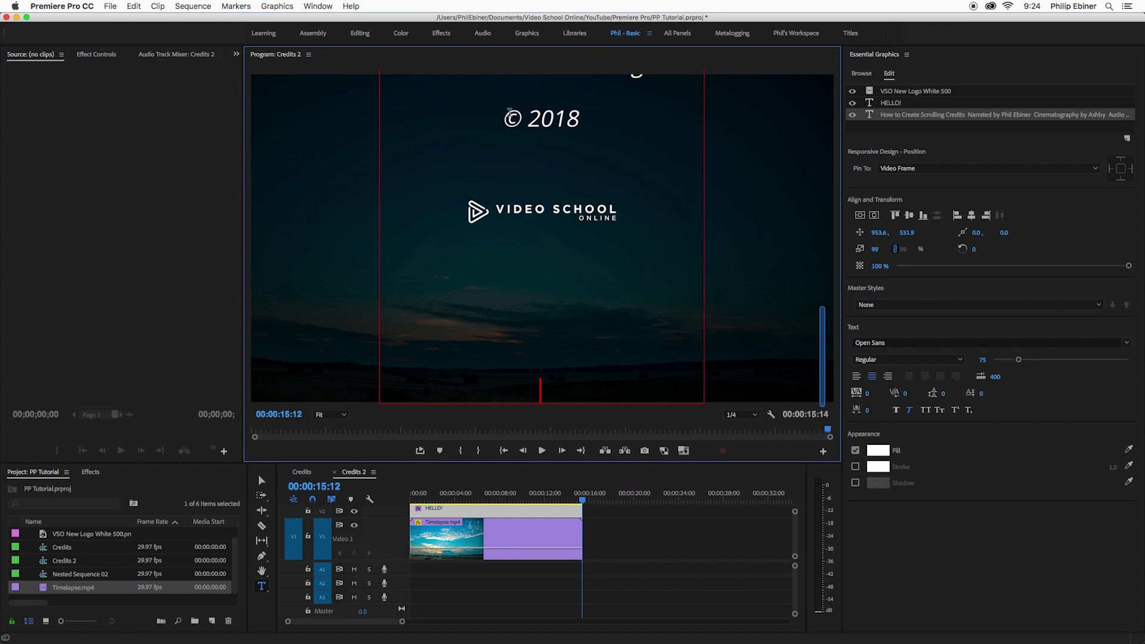
key(Return)
key(Return)
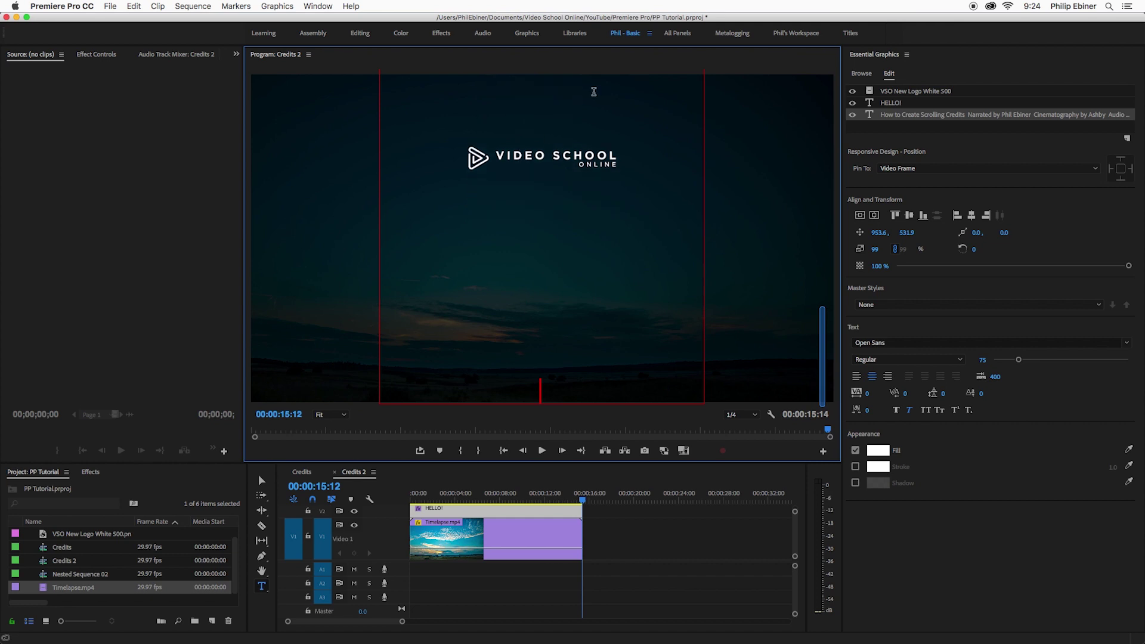
click(261, 479)
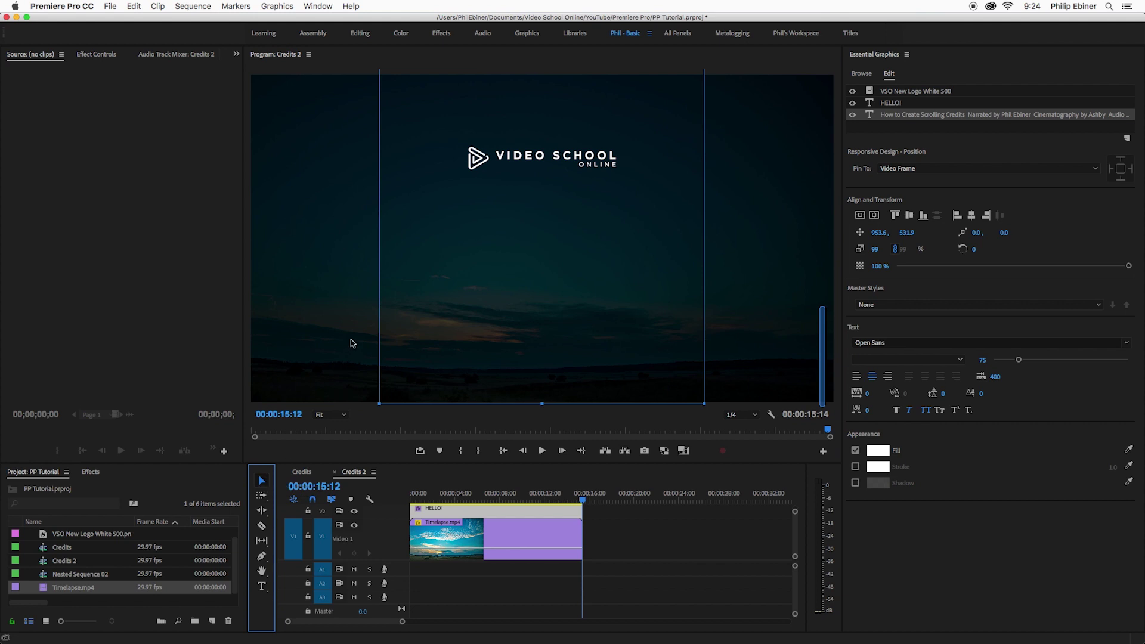
- Move the VSO logo lower in the credits and centre it horizontally in the frame
click(505, 157)
click(674, 160)
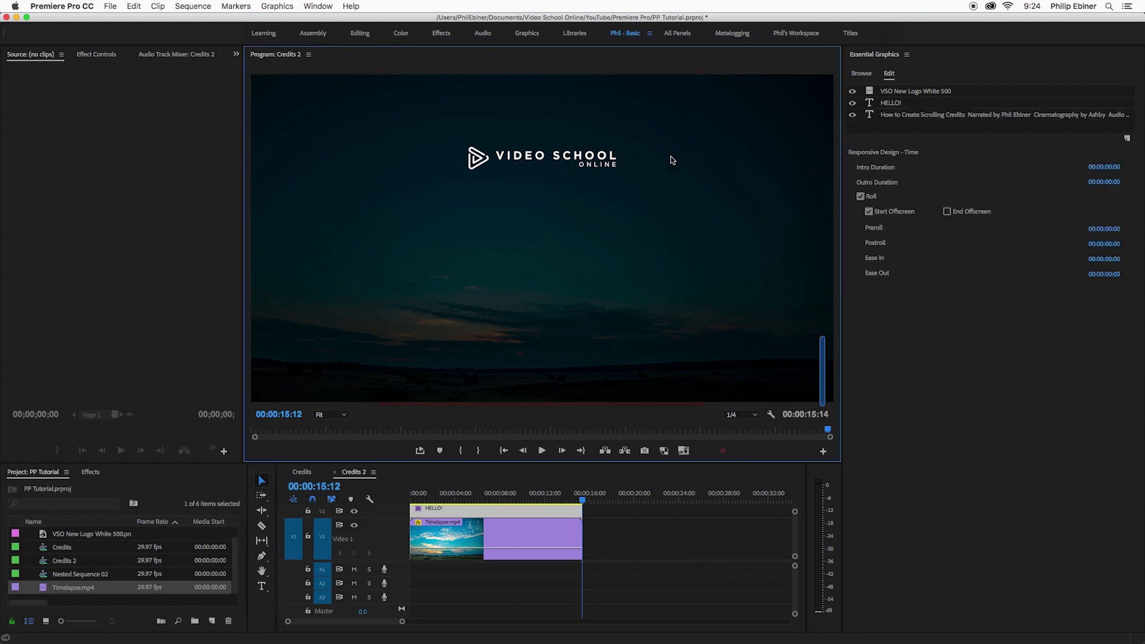
click(608, 165)
drag(596, 168, 596, 227)
click(859, 215)
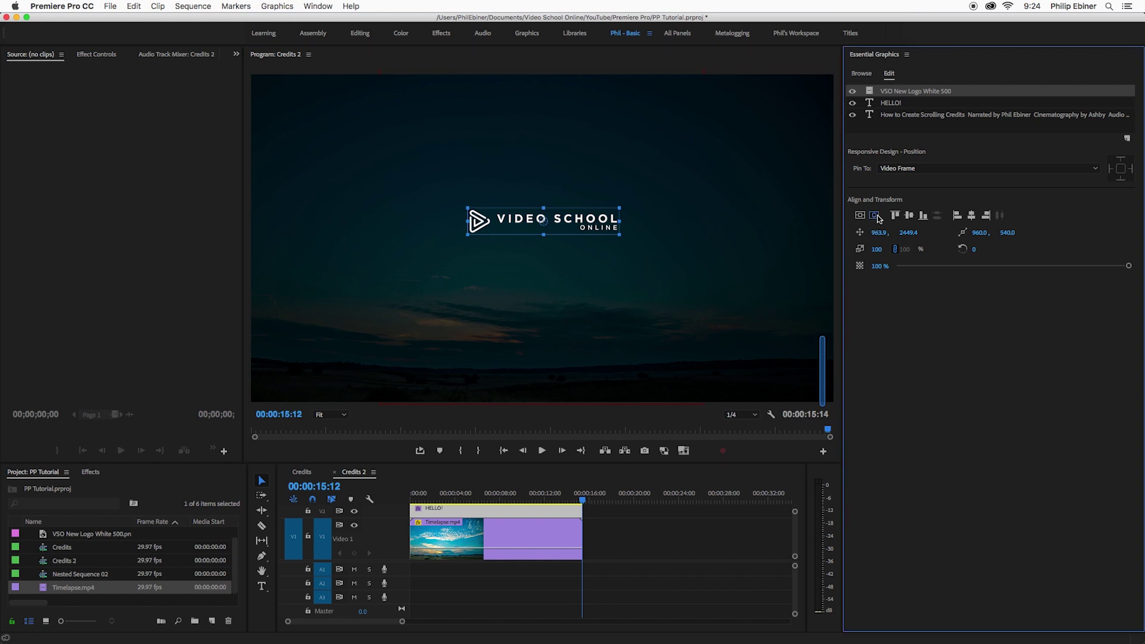
click(575, 499)
drag(576, 498, 520, 498)
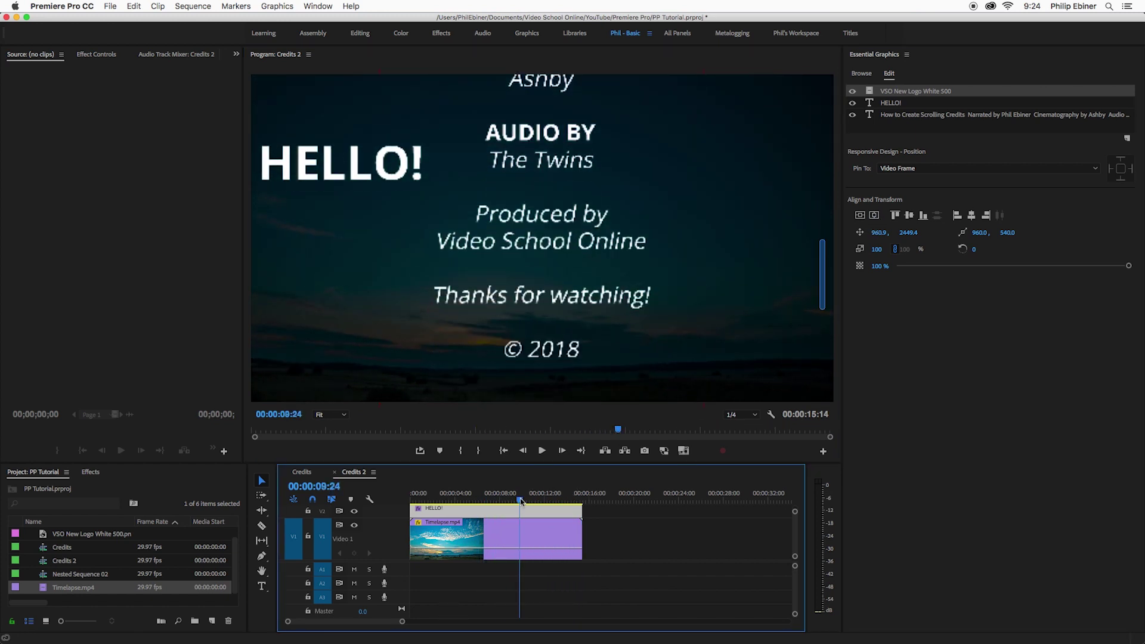
- Clear the HELLO! text layer and play the credits ending to check it
click(421, 162)
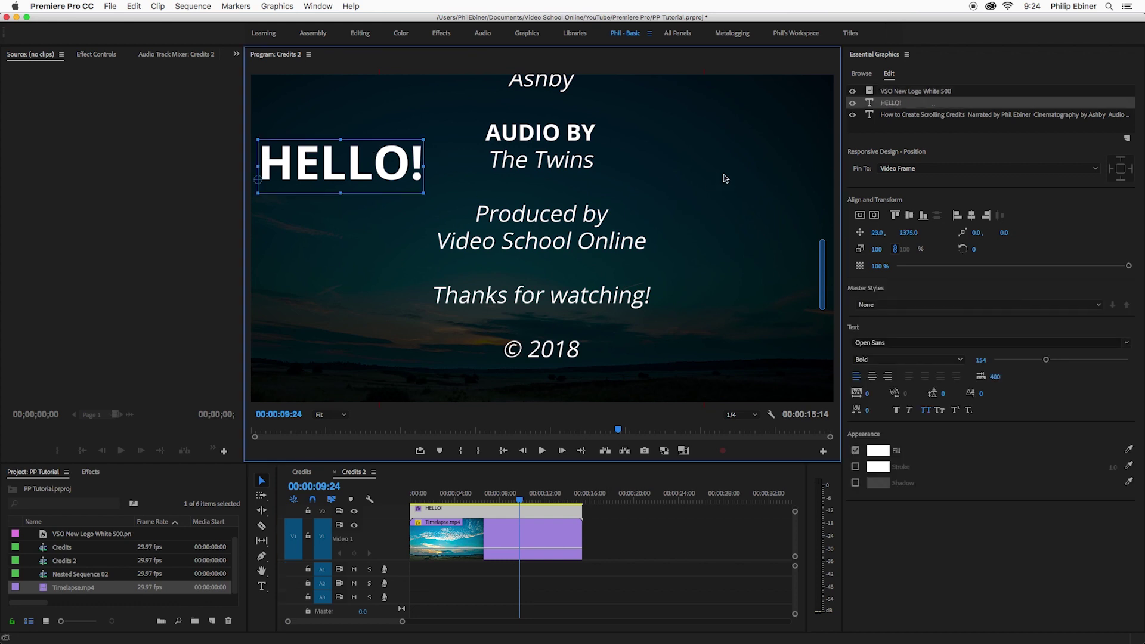
right_click(925, 106)
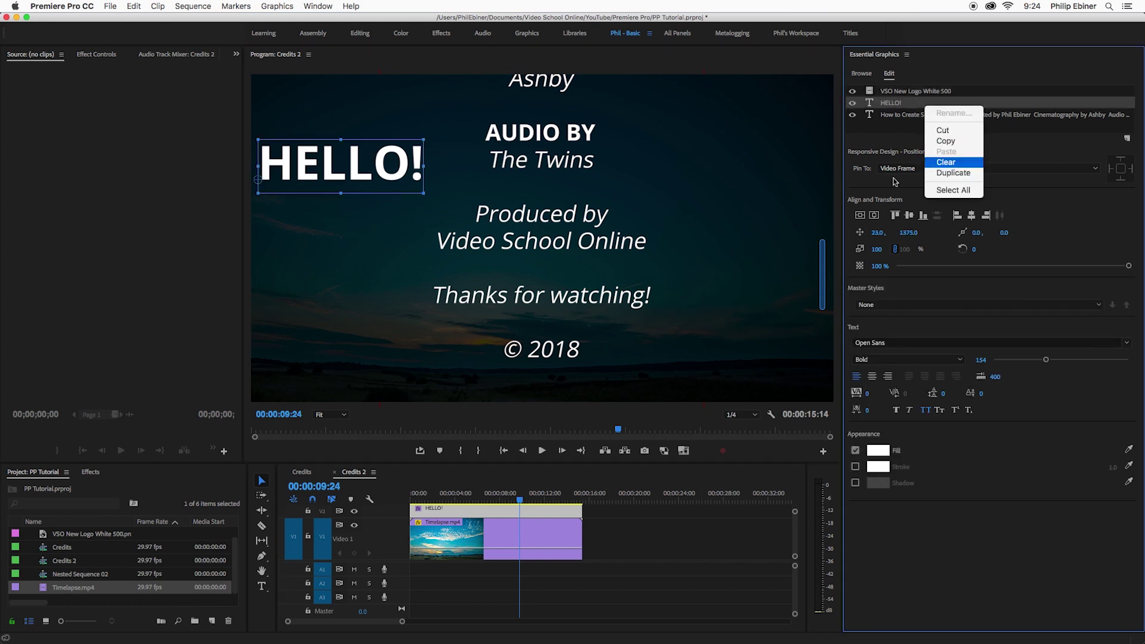
click(942, 161)
click(546, 492)
key(space)
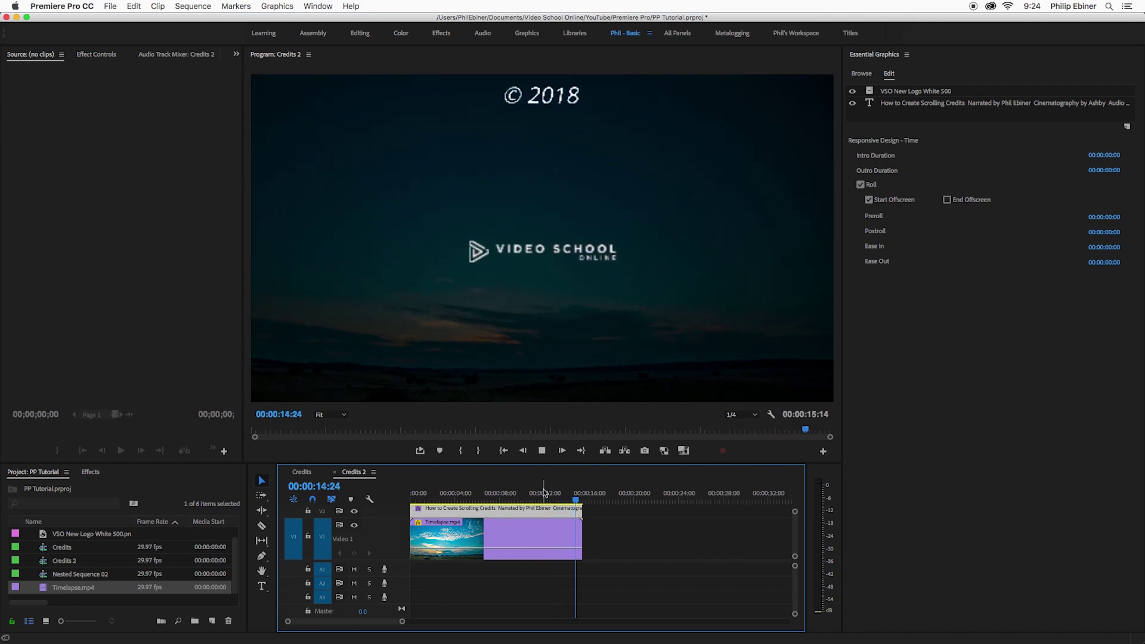
- Set the credits roll Ease Out to 00:00:02:00 and preview the eased ending
drag(575, 500, 588, 502)
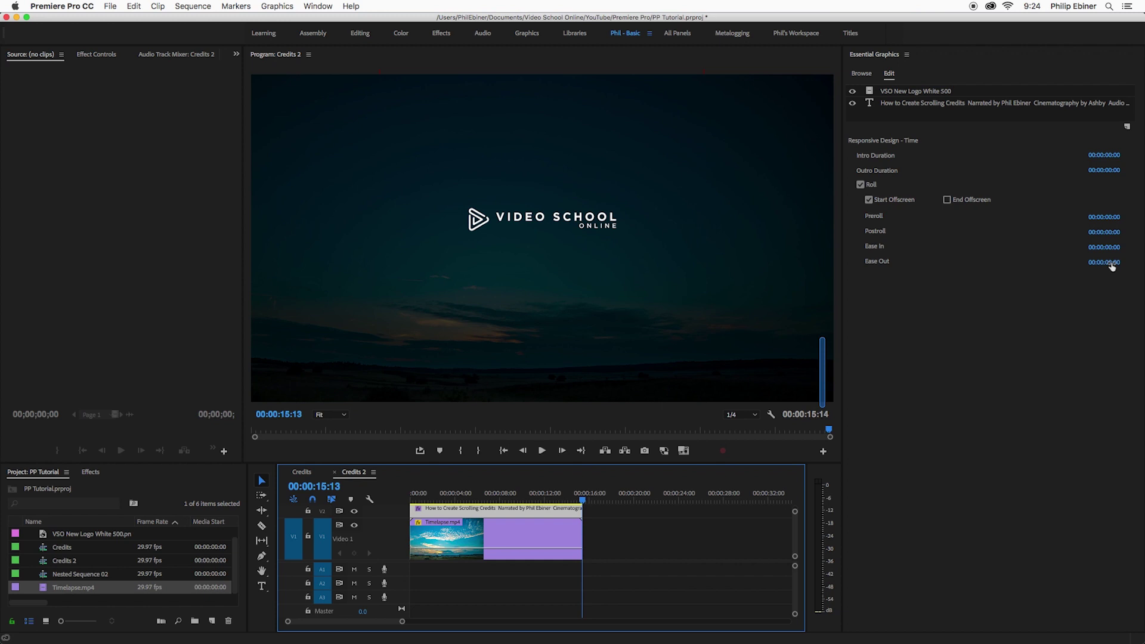
click(1110, 263)
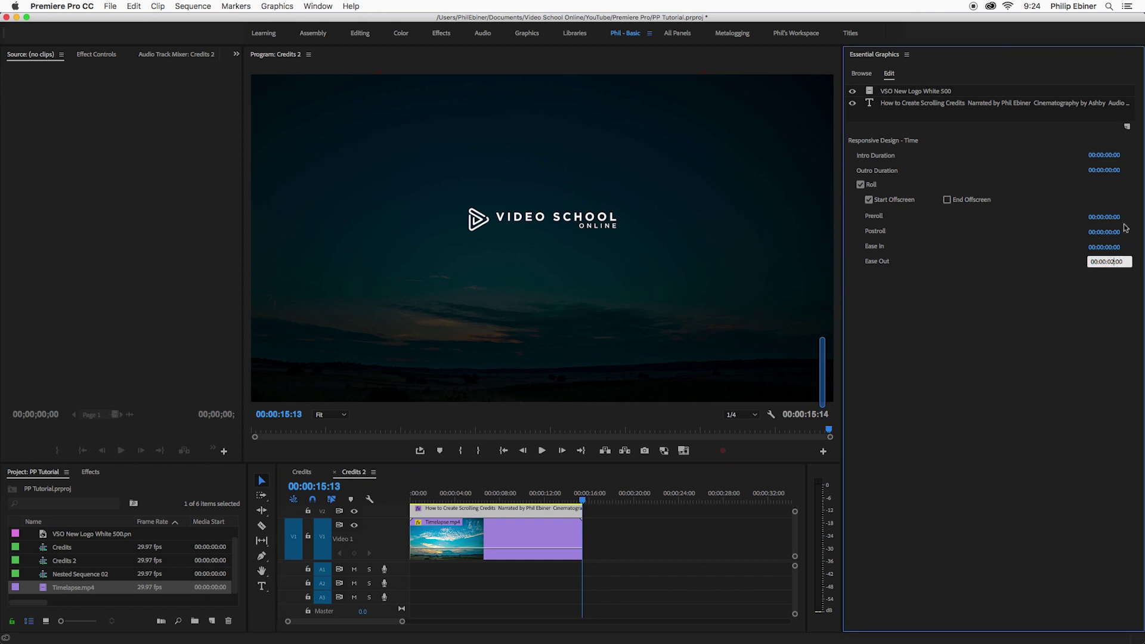
click(1048, 373)
mouse_move(549, 496)
mouse_down()
mouse_move(582, 497)
mouse_move(559, 499)
mouse_up()
key(space)
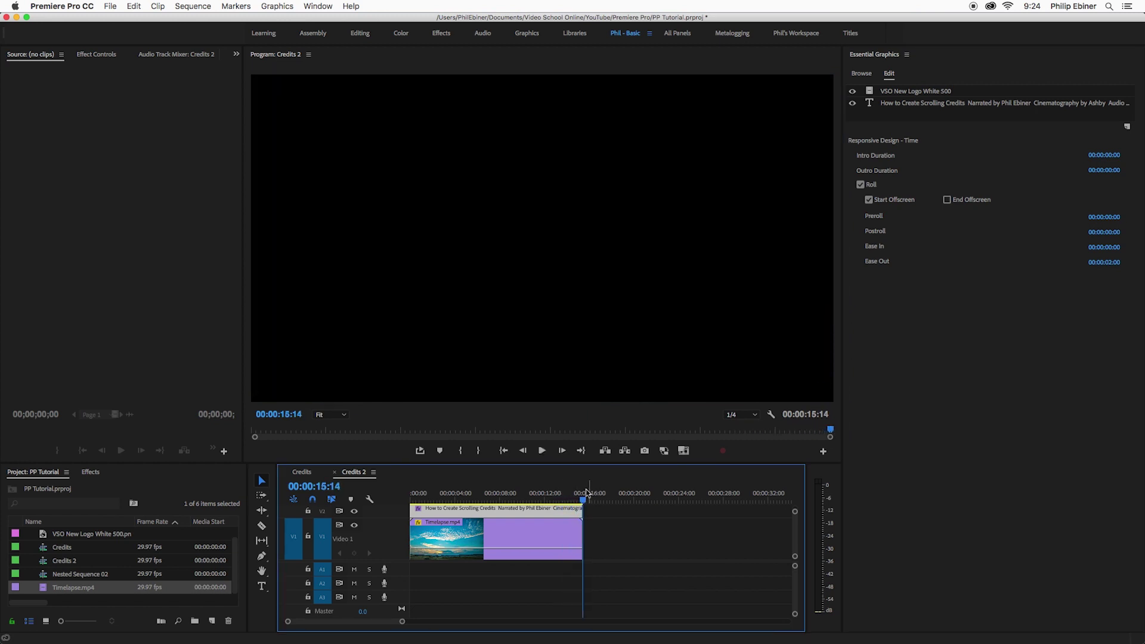
- Change the Ease Out to 00:00:05:00 and replay the ending from about 13 seconds
click(1108, 257)
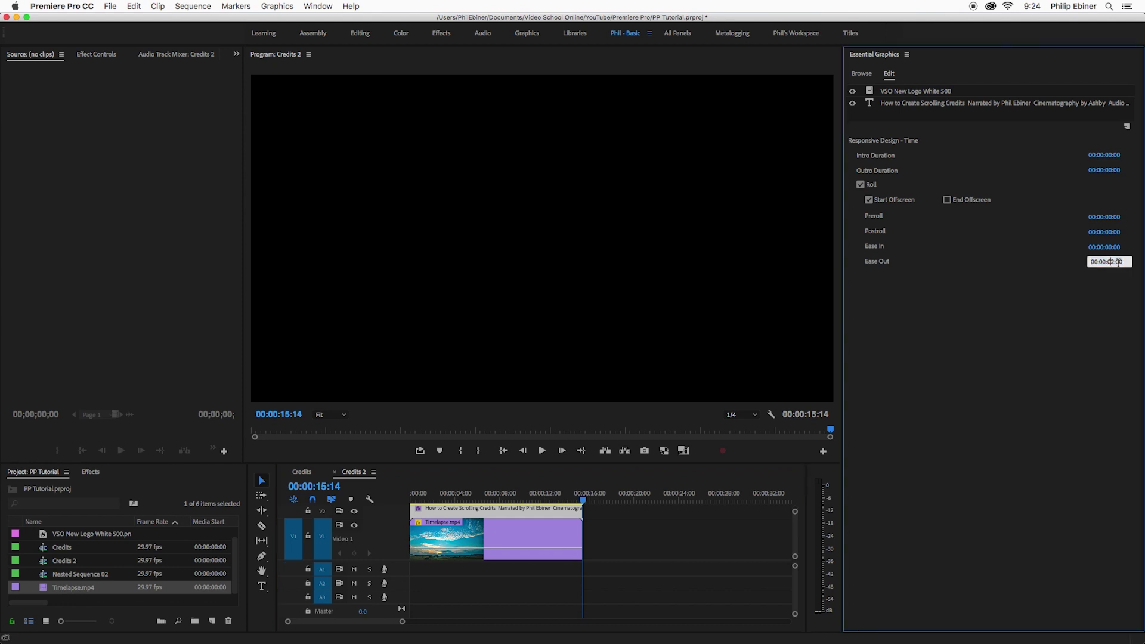
click(563, 493)
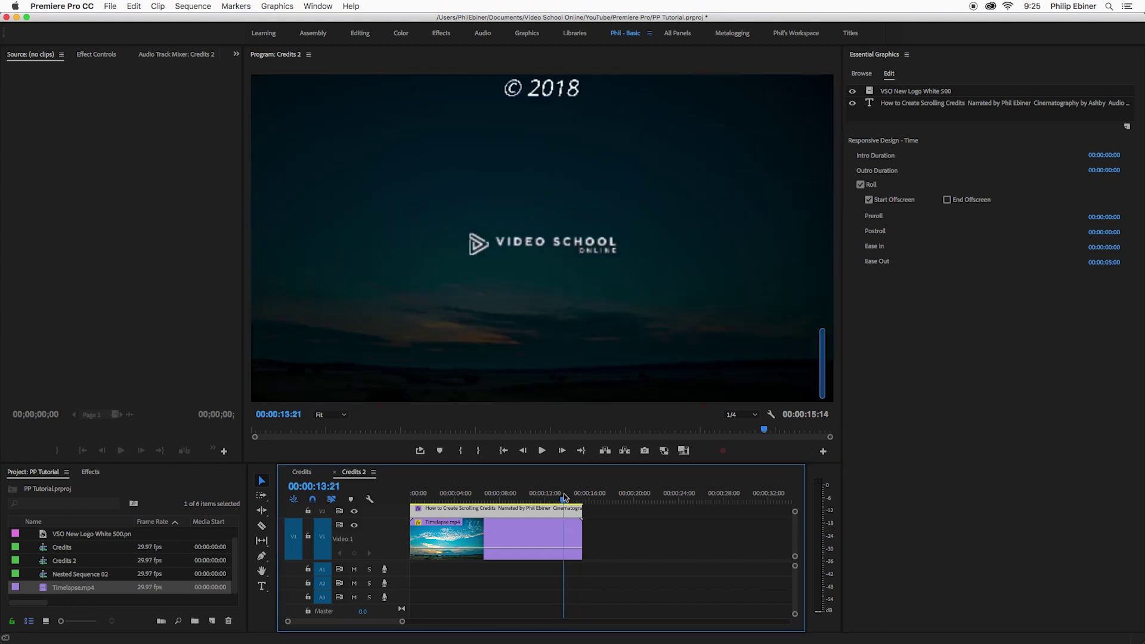
key(space)
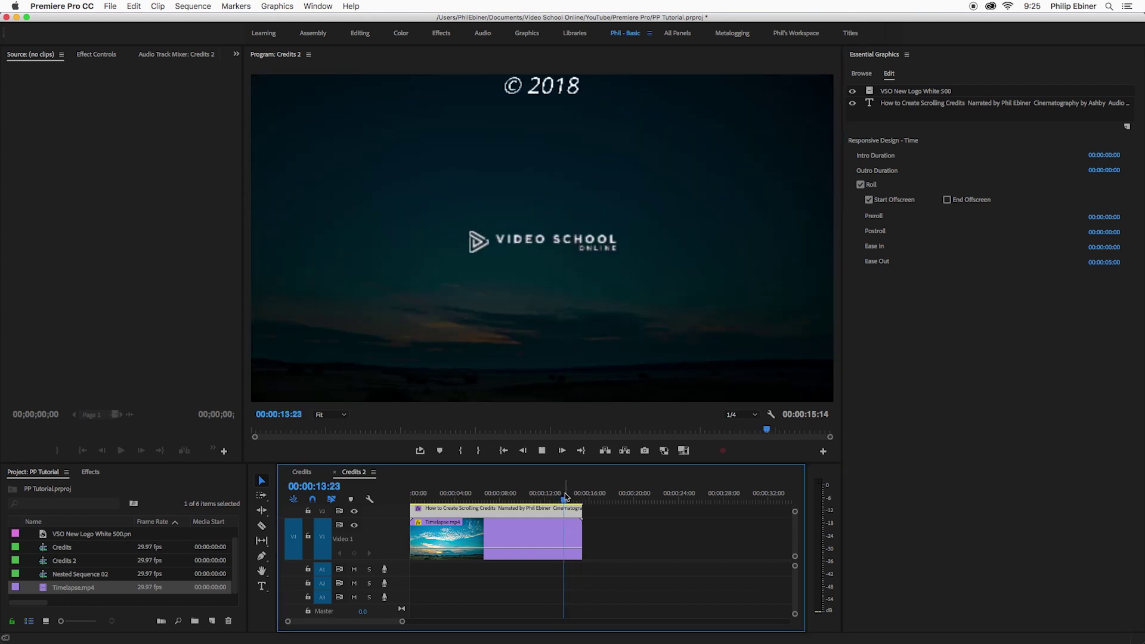
click(563, 494)
key(space)
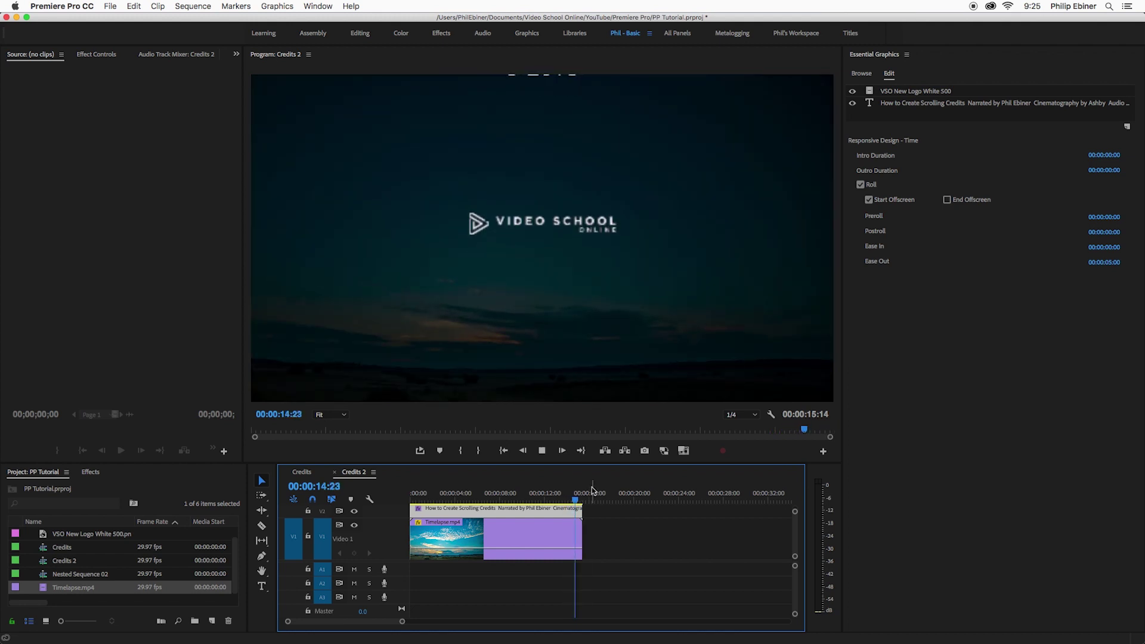
key(space)
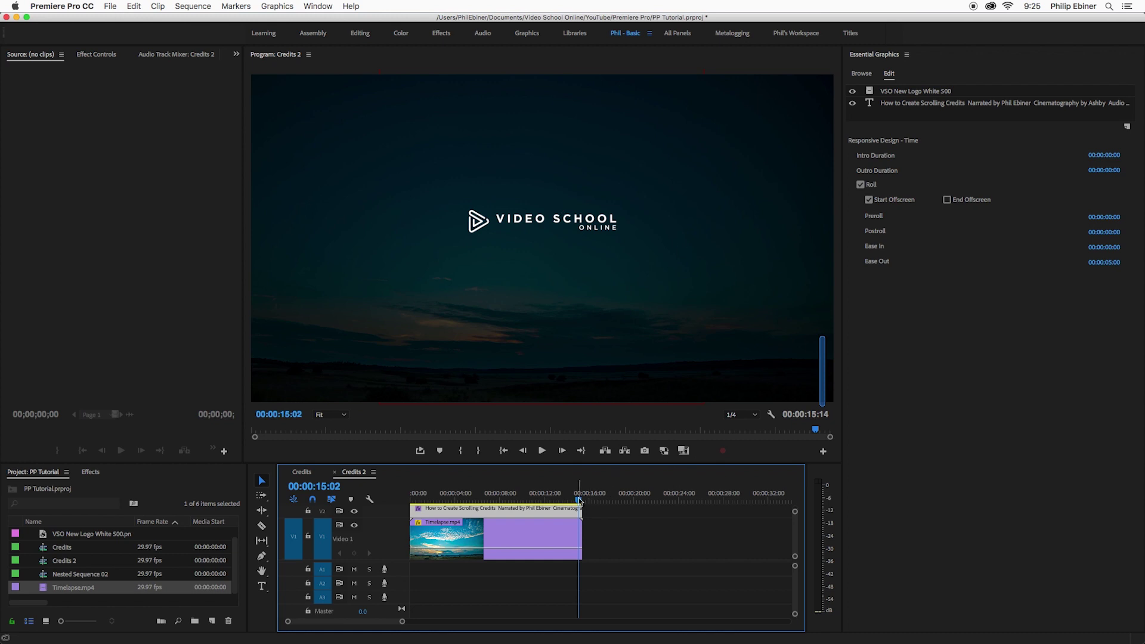
drag(579, 501, 602, 508)
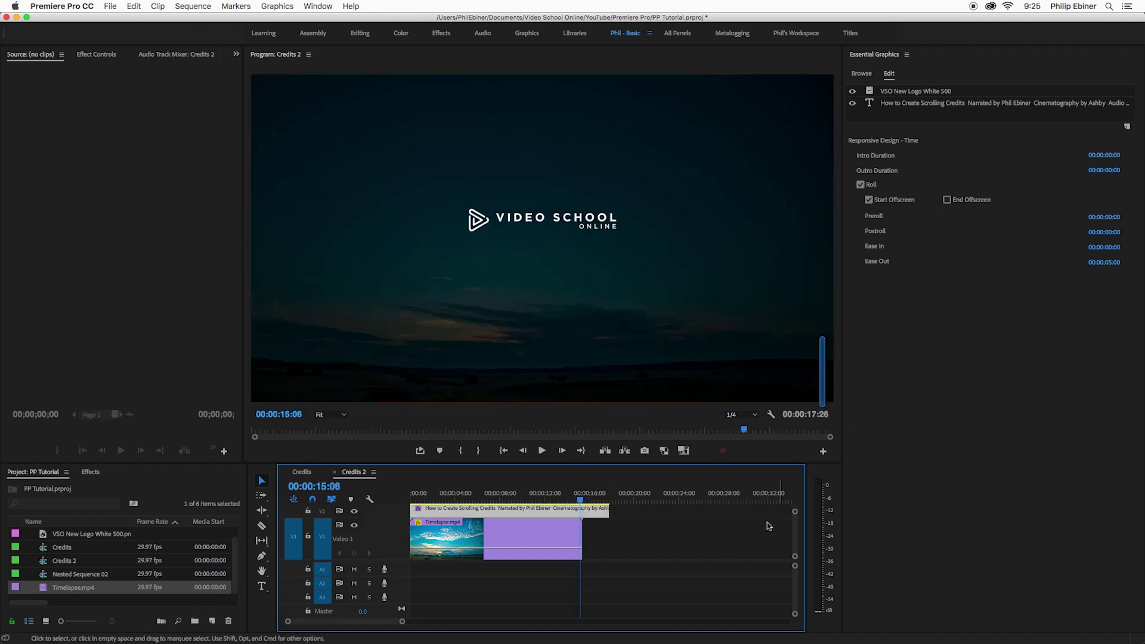
- Trim the credits clip so it ends at about 12 seconds
key(space)
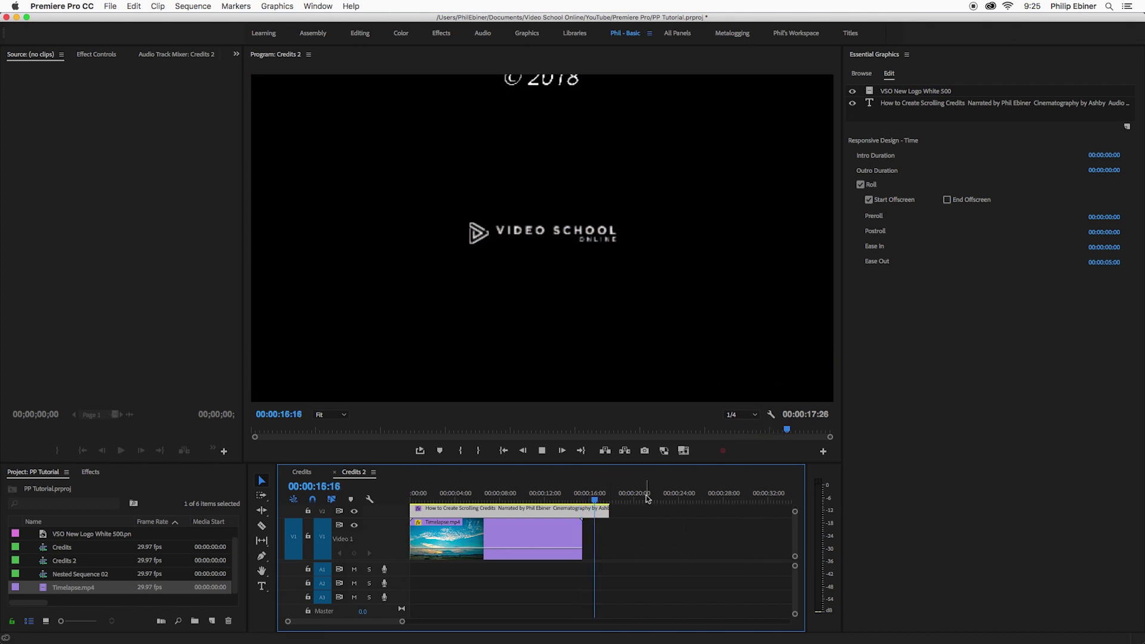
key(space)
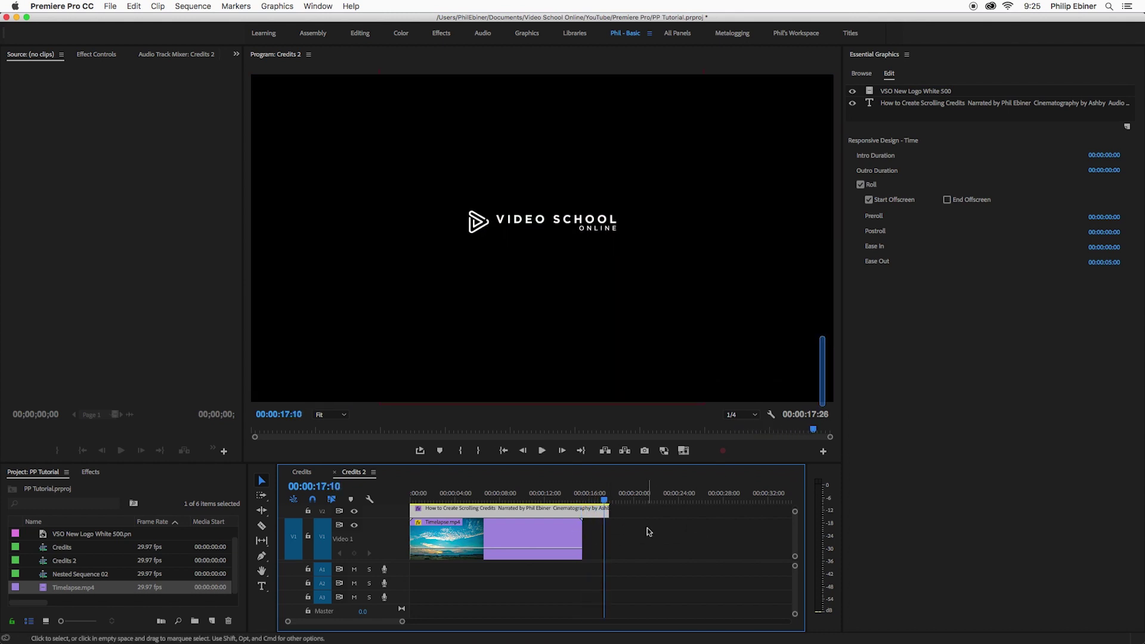
drag(602, 495, 546, 496)
click(552, 536)
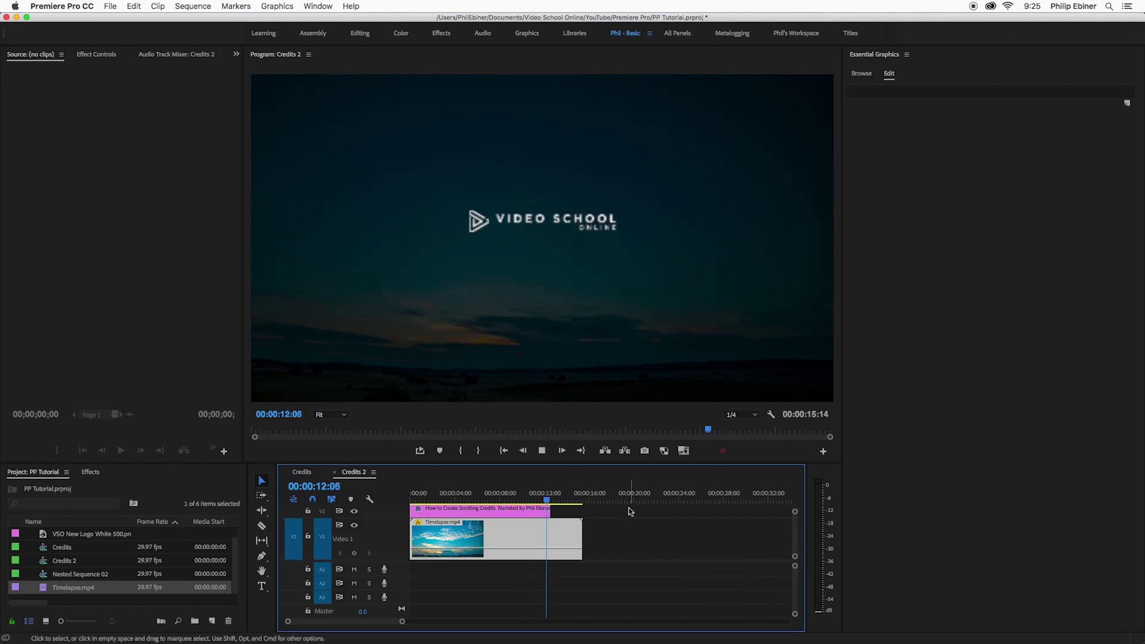
key(space)
- Duplicate the credits clip onto the V3 track above the original
key(shift+minus)
click(523, 537)
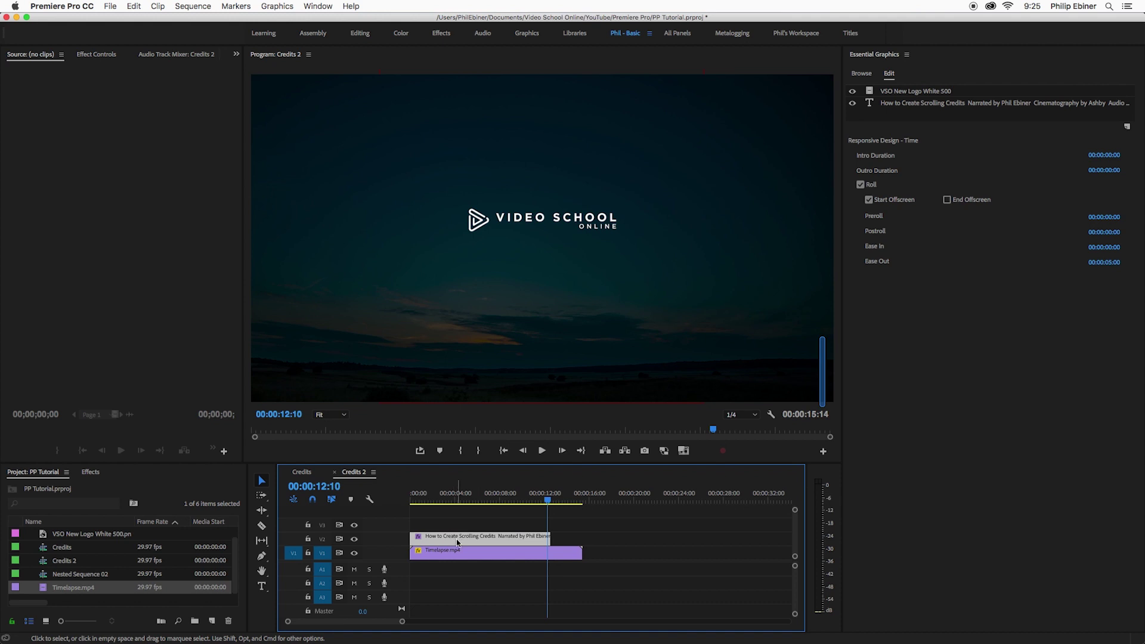
drag(459, 534, 458, 521)
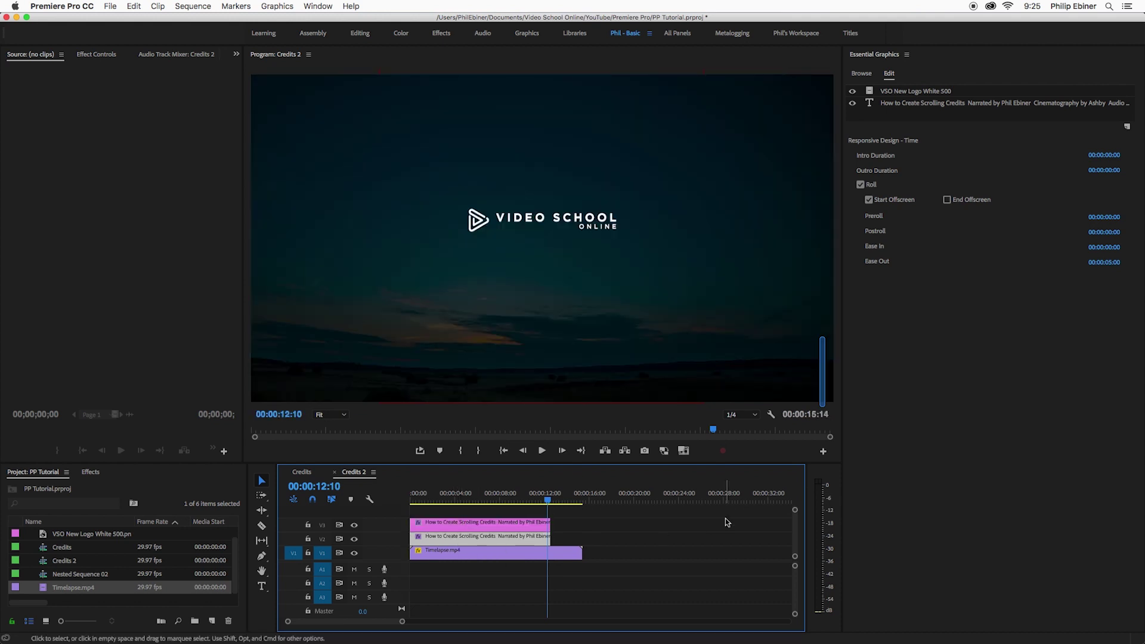
click(507, 523)
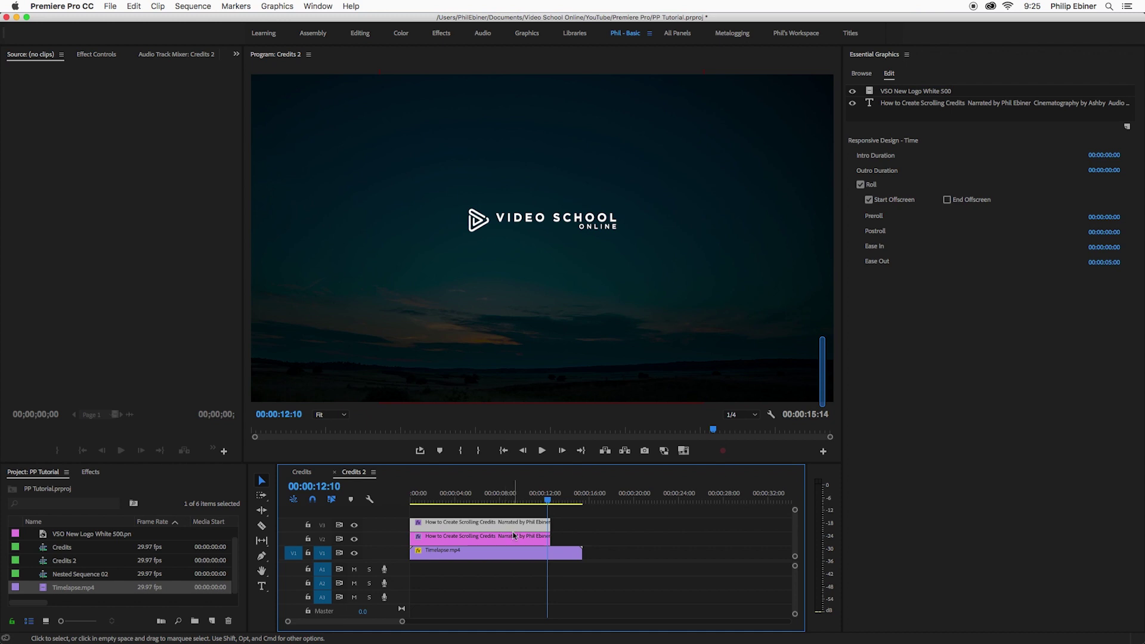
key(Delete)
click(515, 539)
key(super+c)
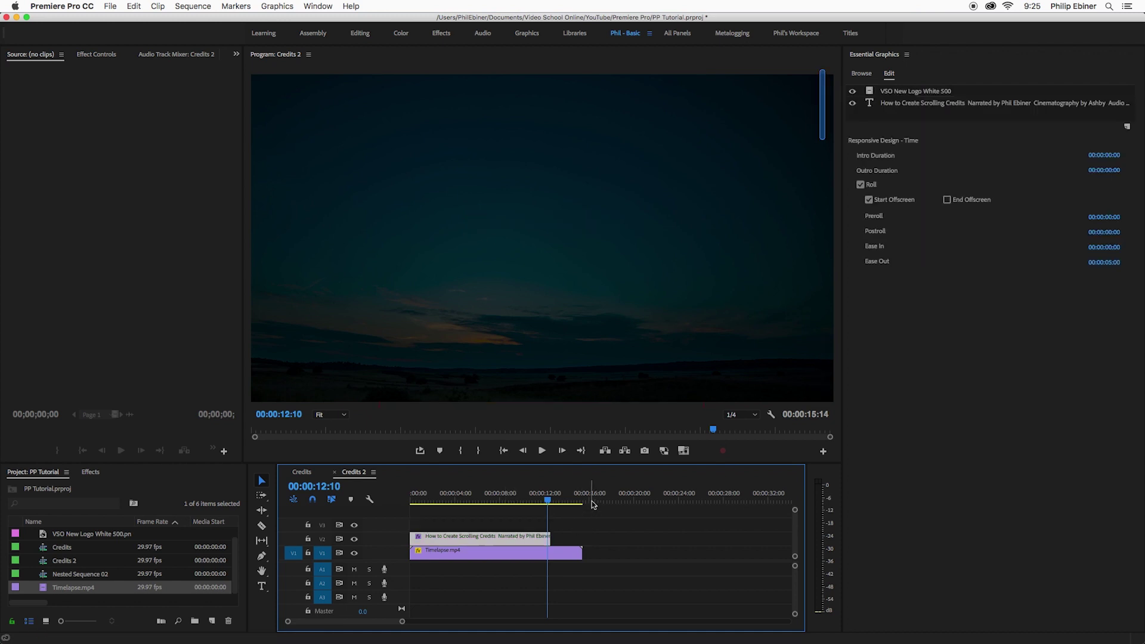
click(593, 499)
key(super+v)
key(super+z)
key(super+z)
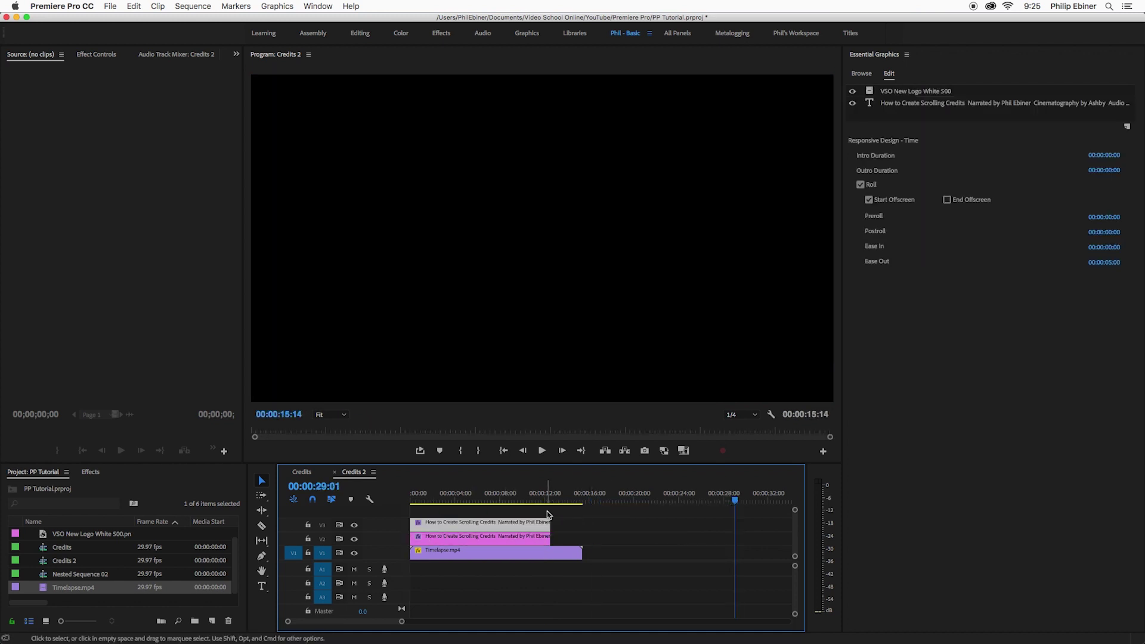
- Nest the V3 logo clip into Nested Sequence 03
right_click(516, 527)
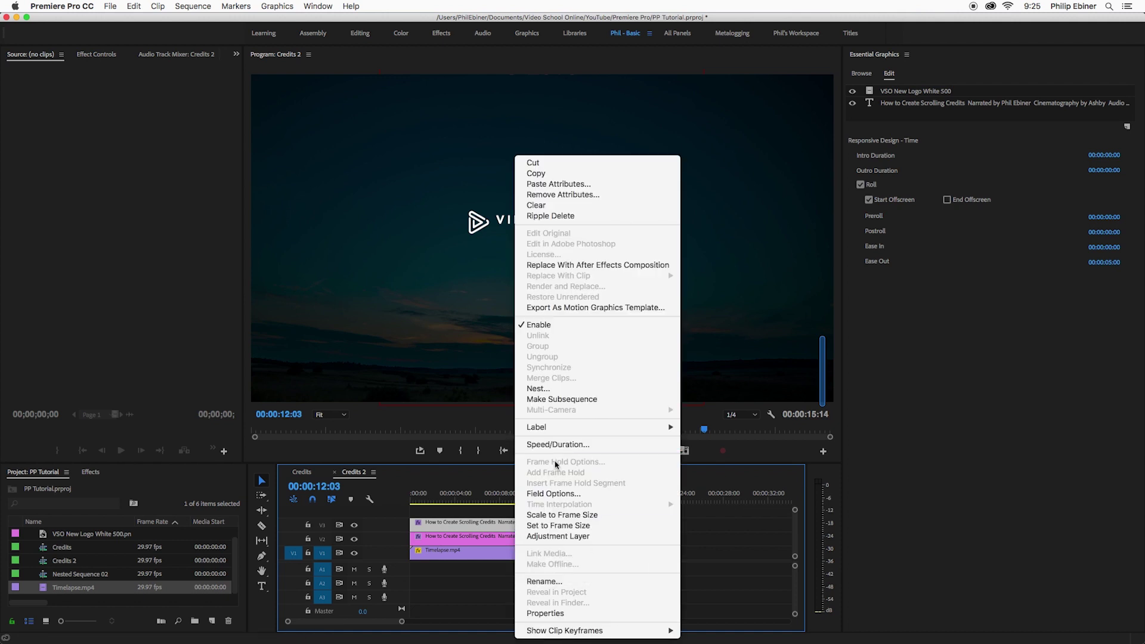
click(504, 512)
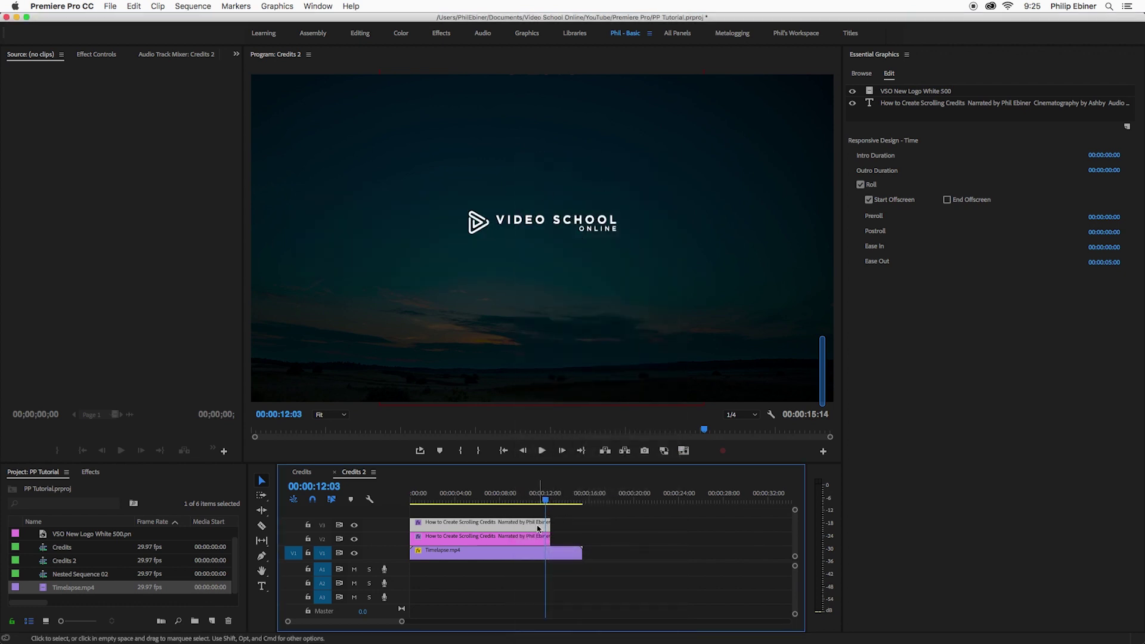
click(547, 497)
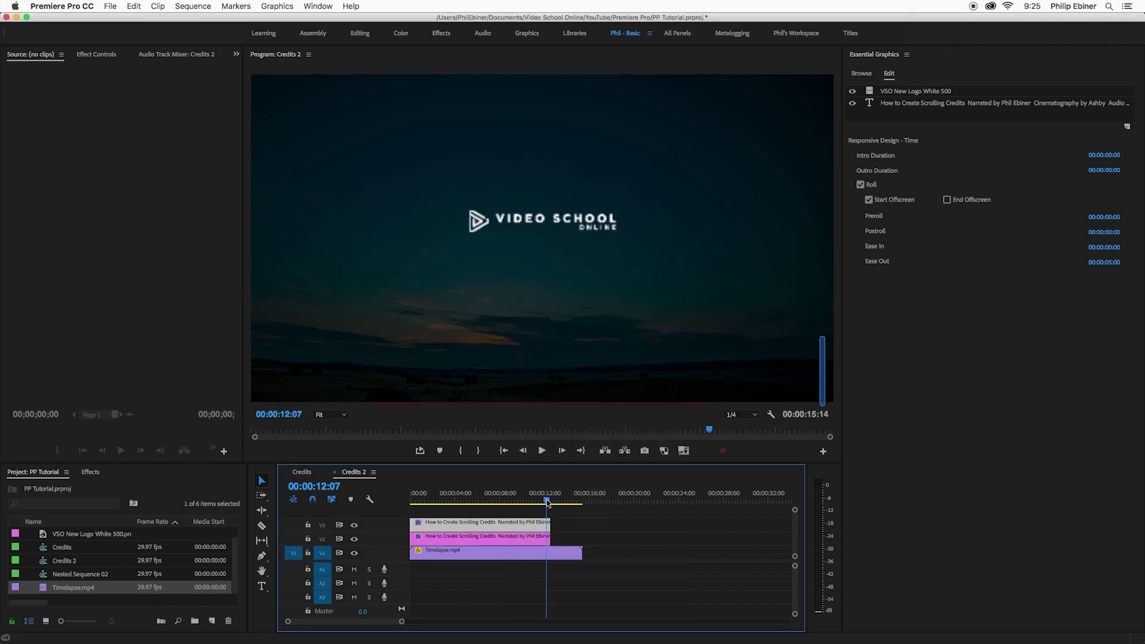
right_click(499, 527)
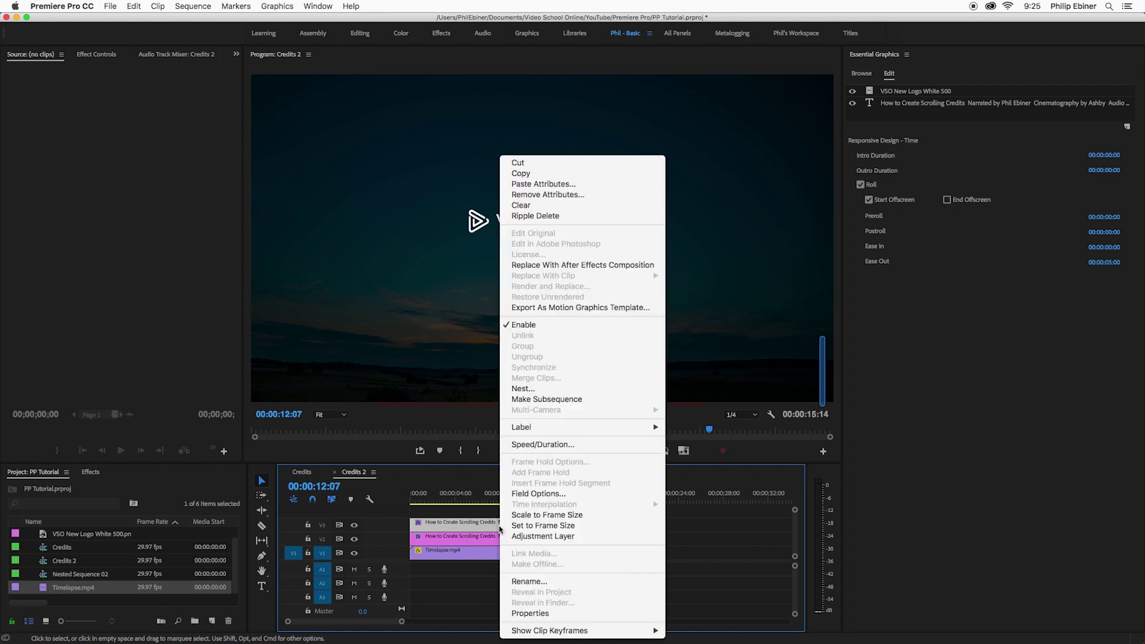
click(456, 517)
right_click(458, 525)
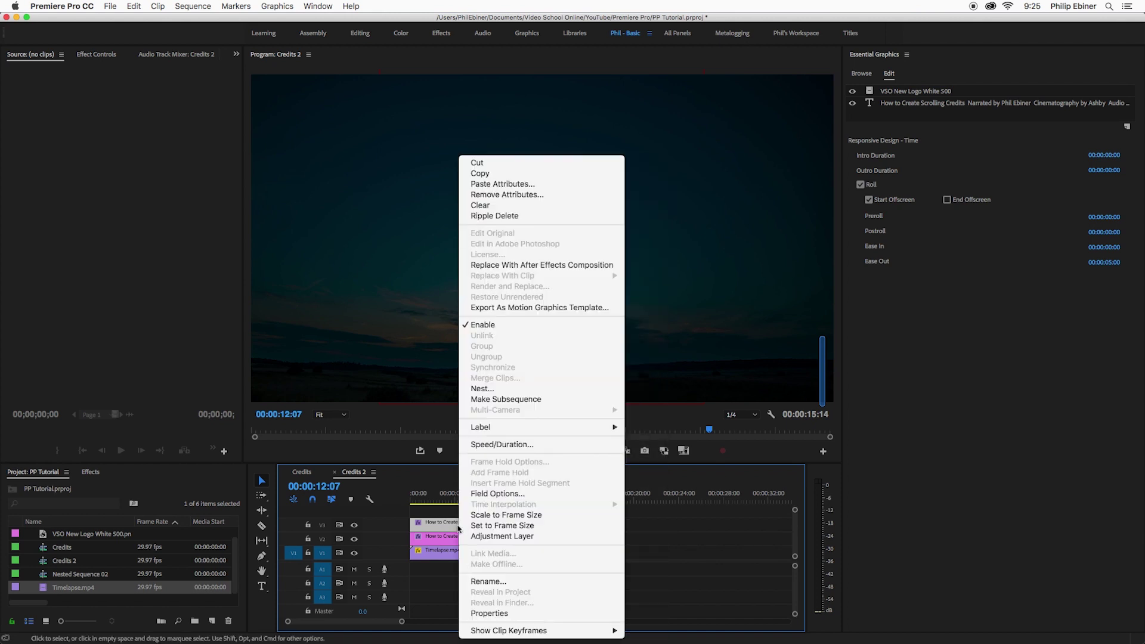
click(482, 389)
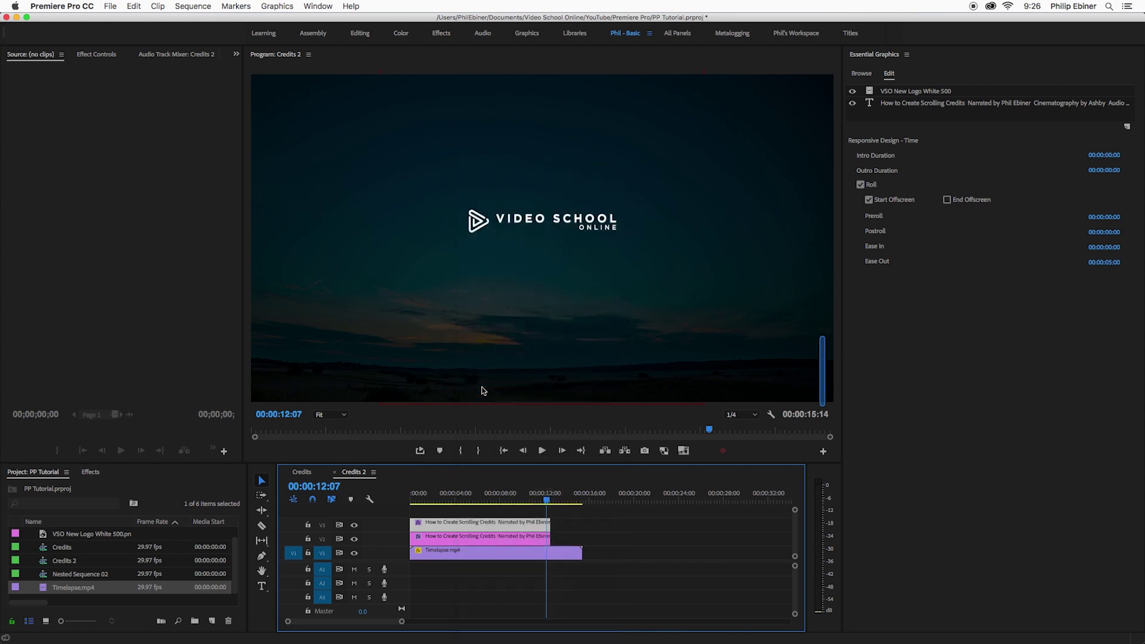
key(Return)
- Frame-hold Nested Sequence 03 on its Out Point and move it to start near 12:13
click(553, 497)
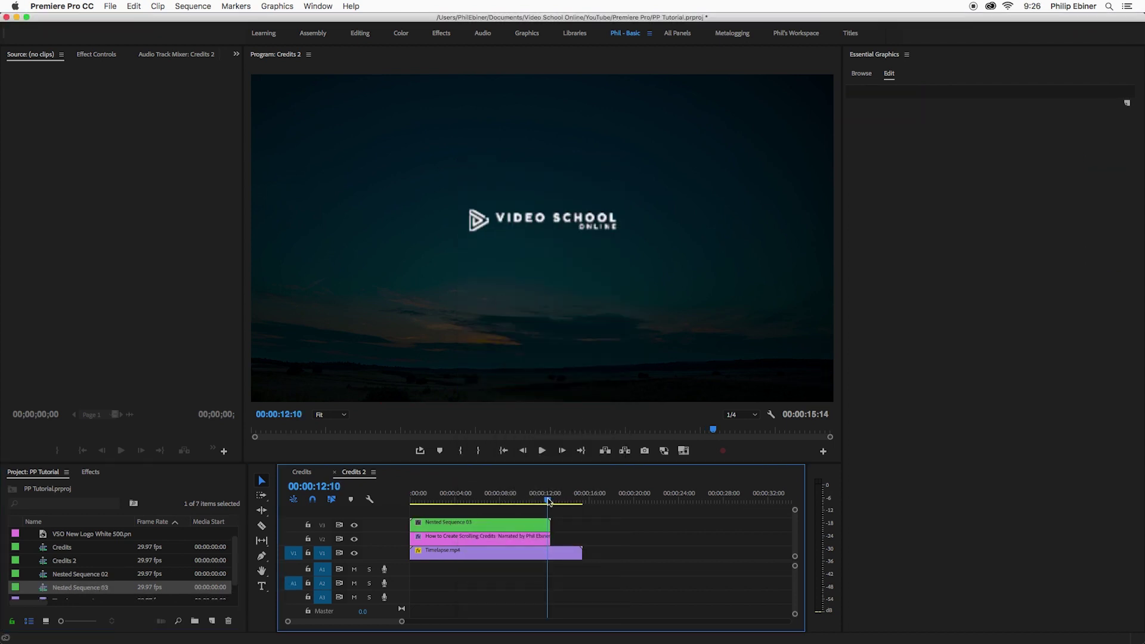
right_click(503, 523)
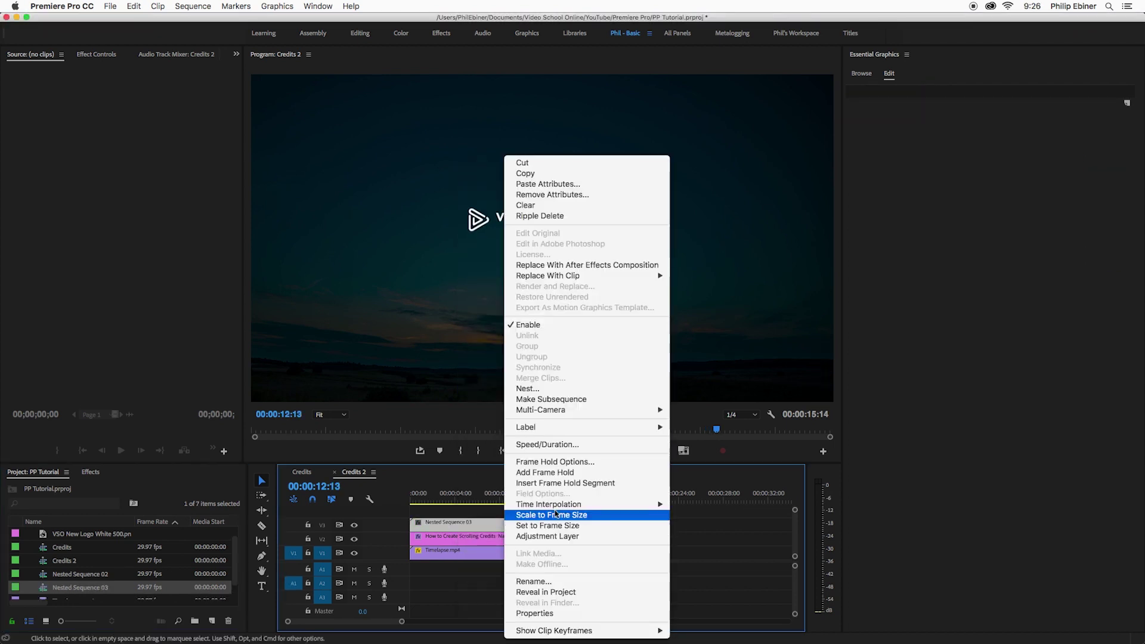
click(563, 462)
click(556, 326)
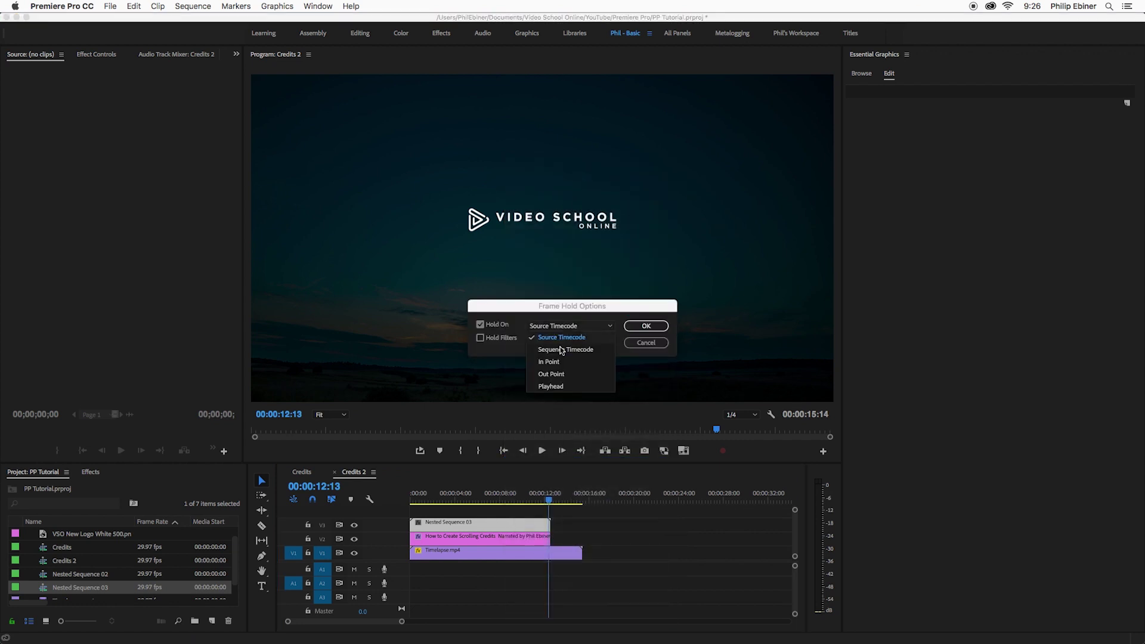
click(557, 374)
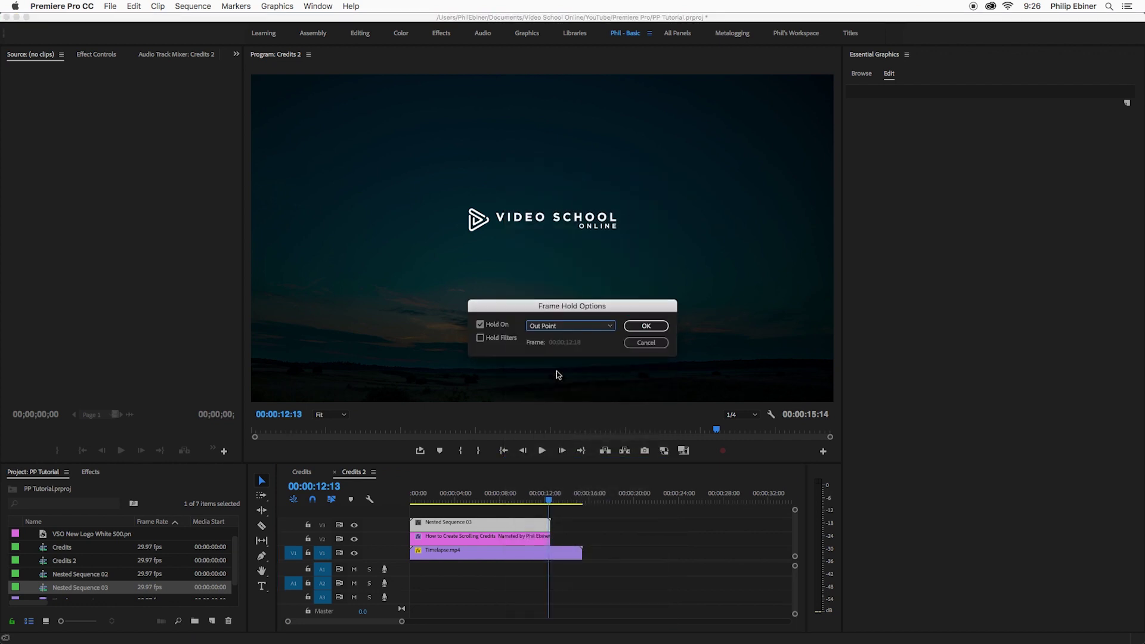
click(645, 326)
click(525, 517)
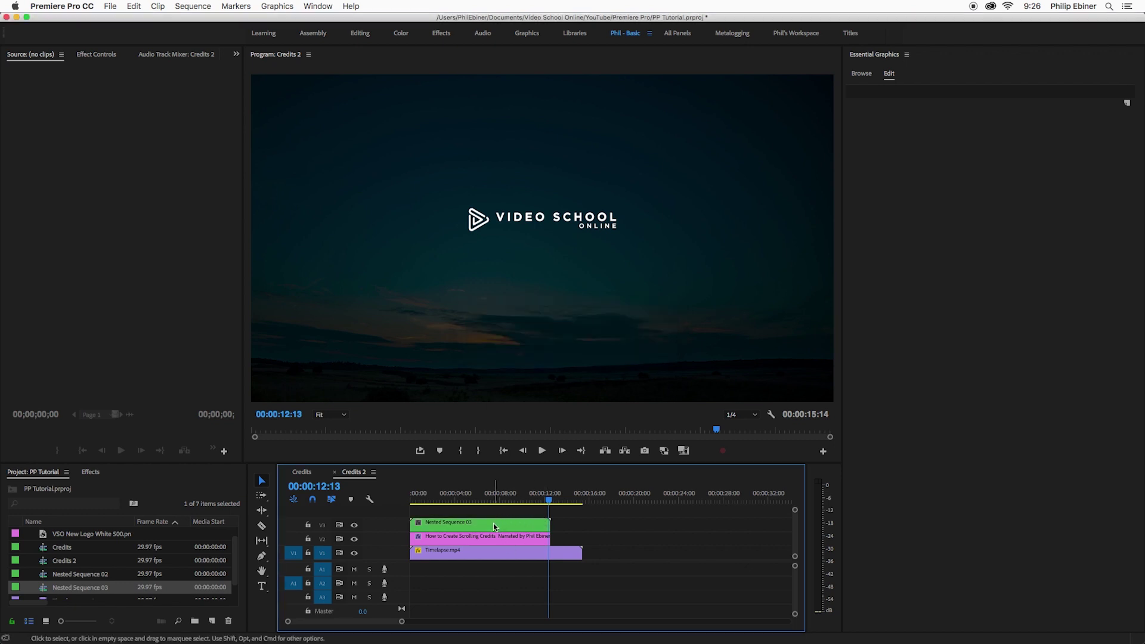
drag(492, 524, 633, 524)
- Scrub through the held logo and play the credits from 10:22
click(574, 501)
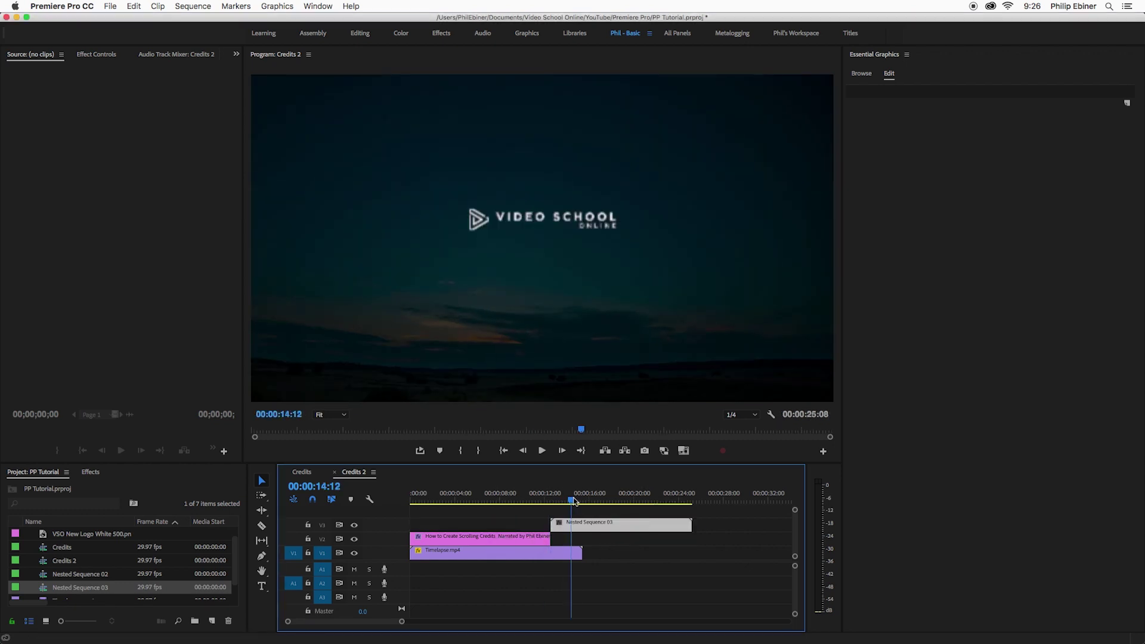
drag(574, 501, 664, 503)
drag(582, 500, 529, 503)
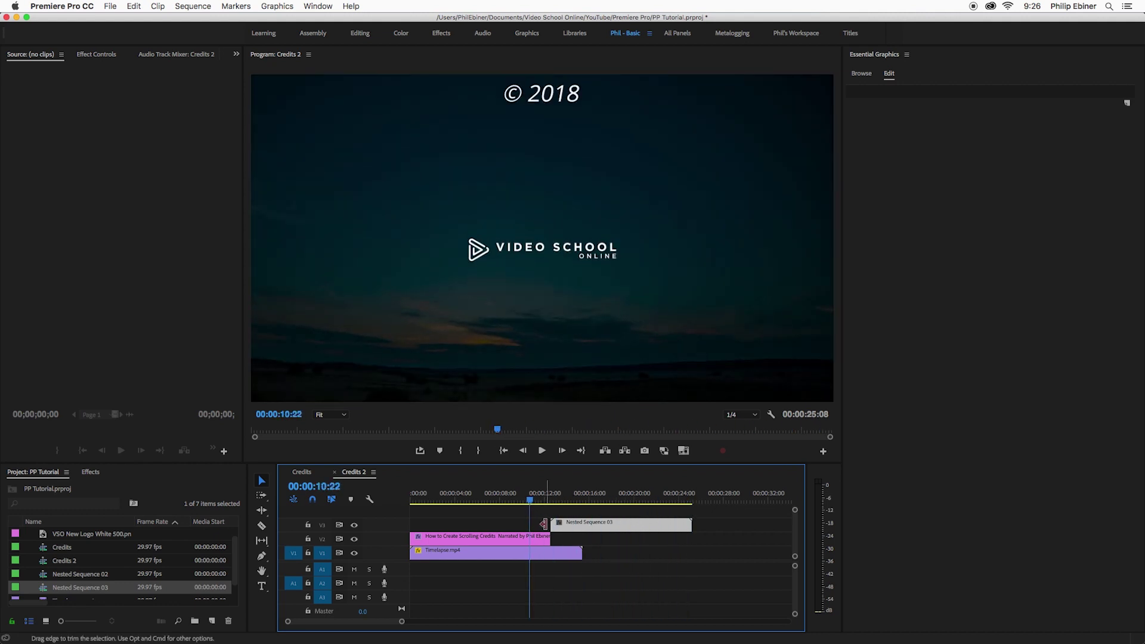
mouse_move(591, 525)
mouse_down()
mouse_move(661, 531)
mouse_move(585, 532)
mouse_up()
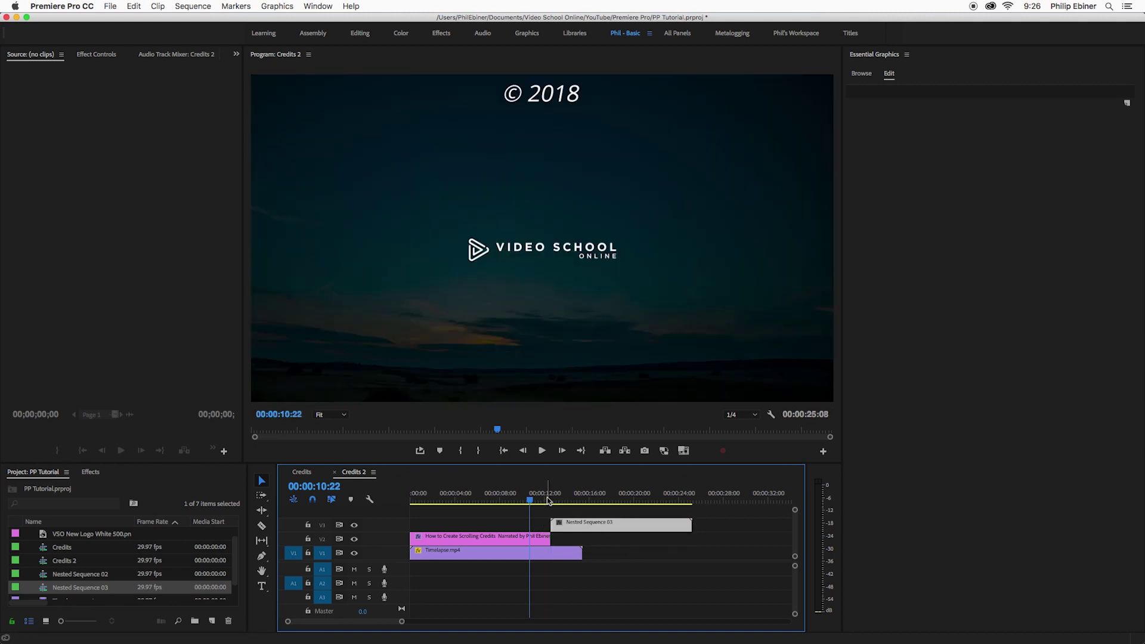
key(space)
key(space)
- Trim Nested Sequence 03 to a short hold right after the credits and preview the transition
drag(690, 525, 677, 527)
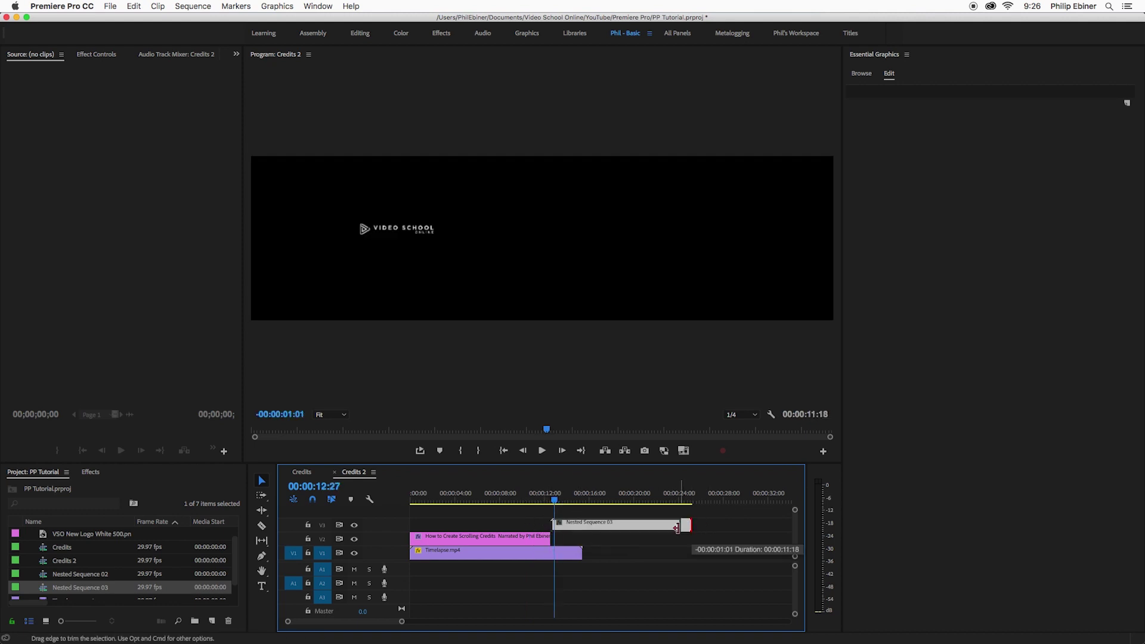
drag(604, 530, 582, 530)
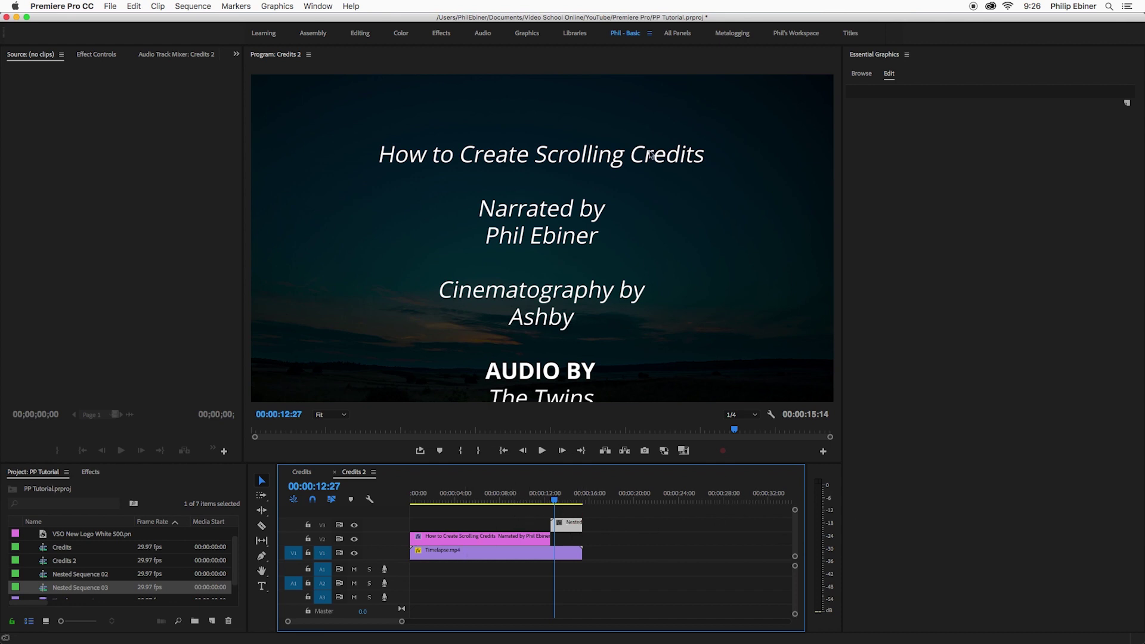
drag(582, 525, 692, 526)
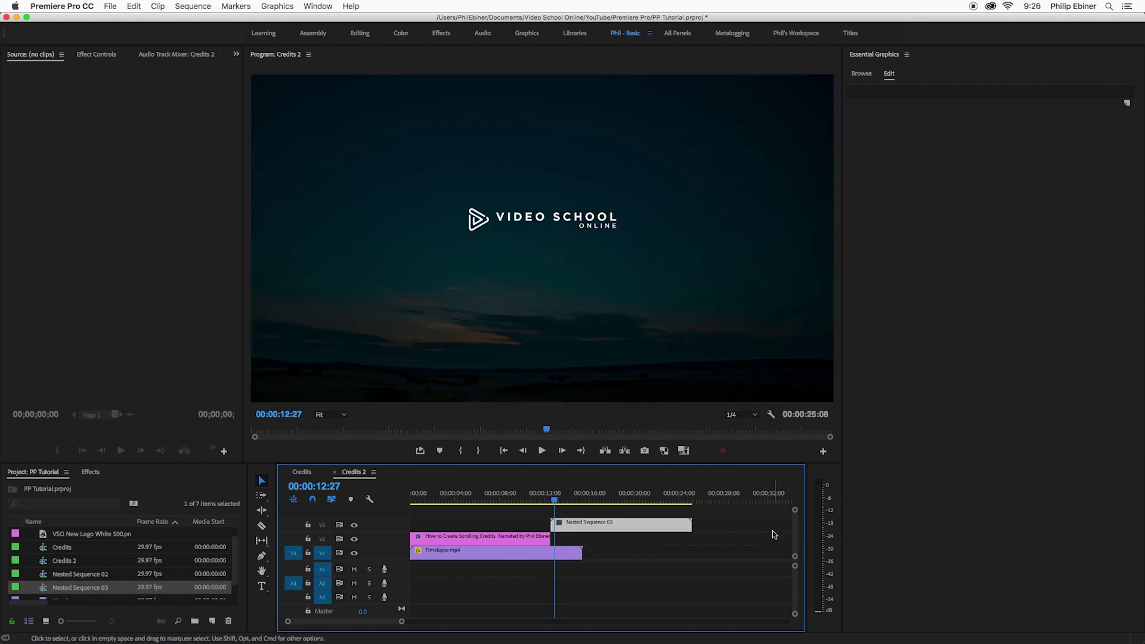
drag(552, 525, 627, 536)
key(=)
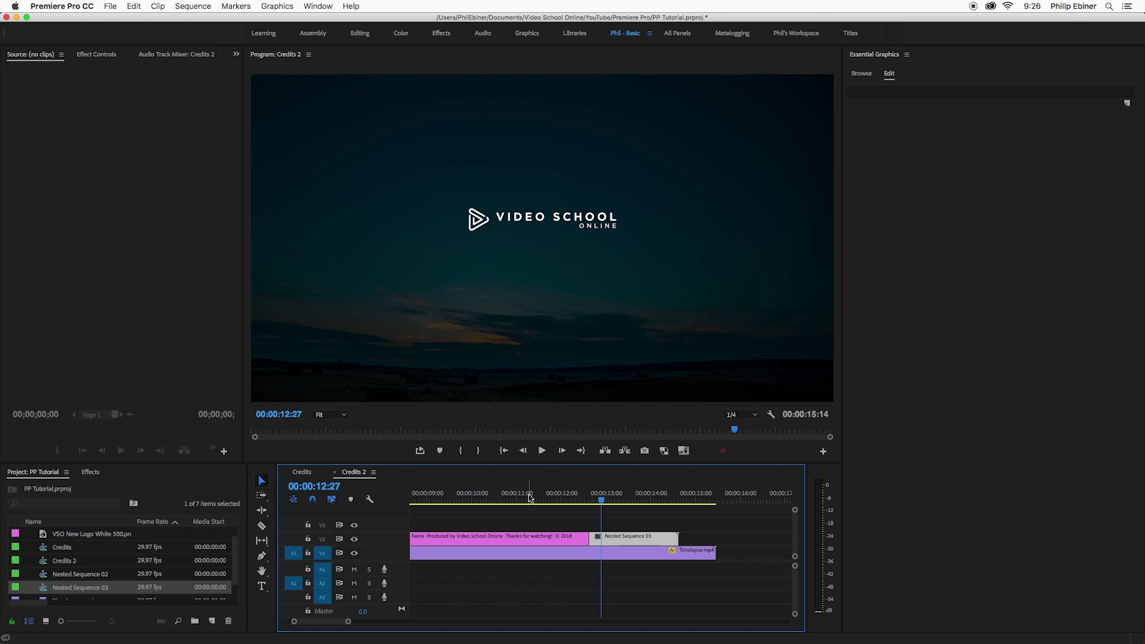
click(529, 498)
key(space)
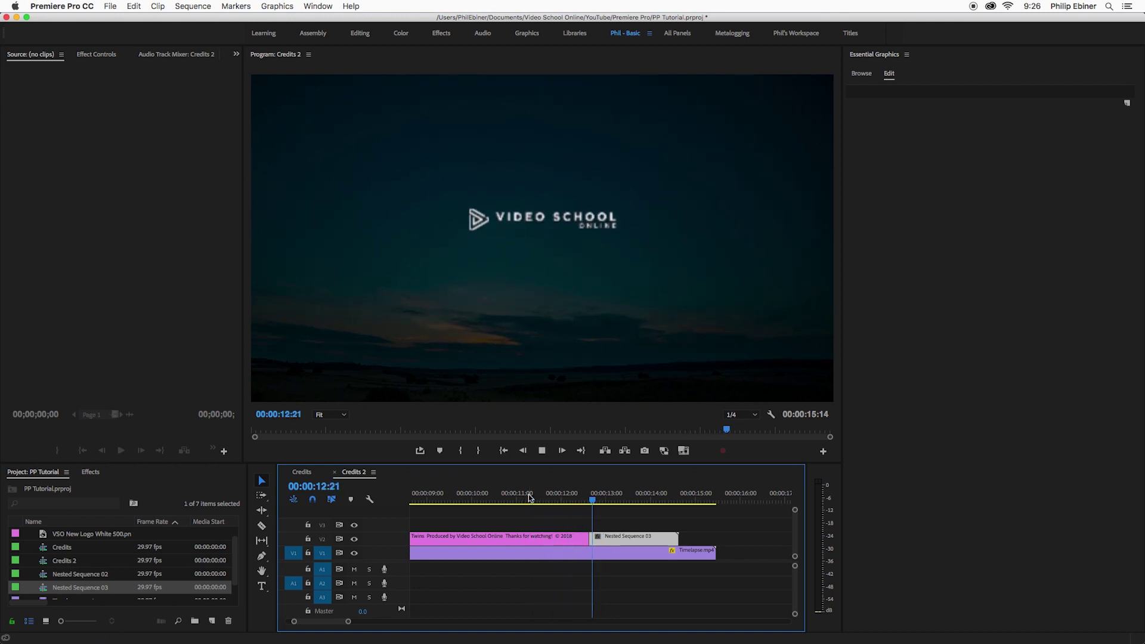
- Lengthen the logo's closing cross dissolve to 00:00:01:13
drag(591, 501, 572, 495)
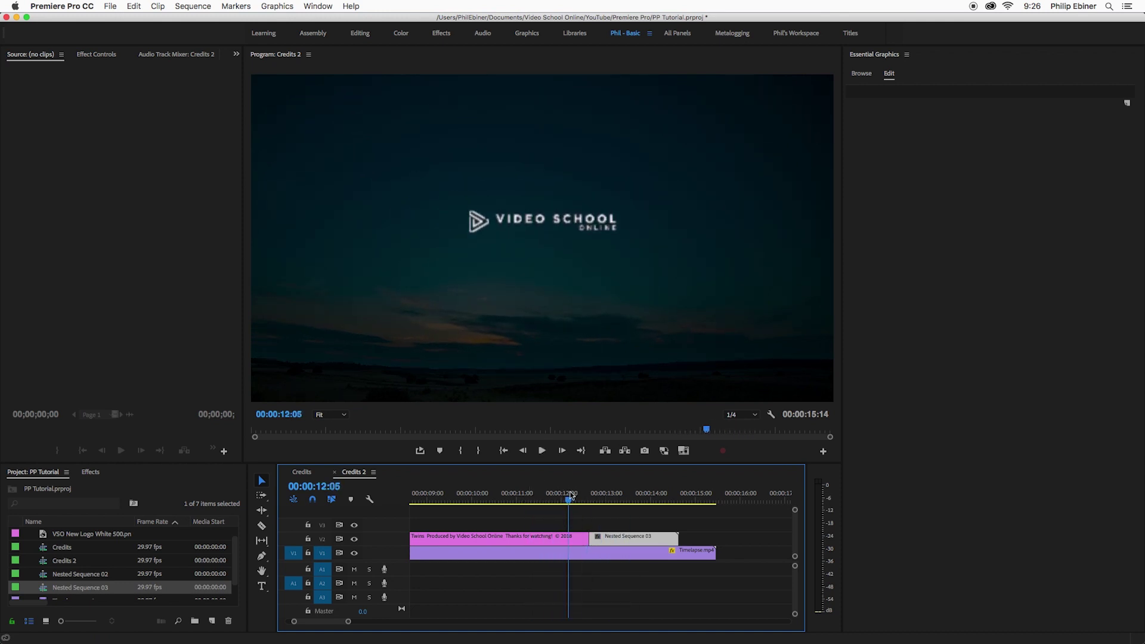
key(space)
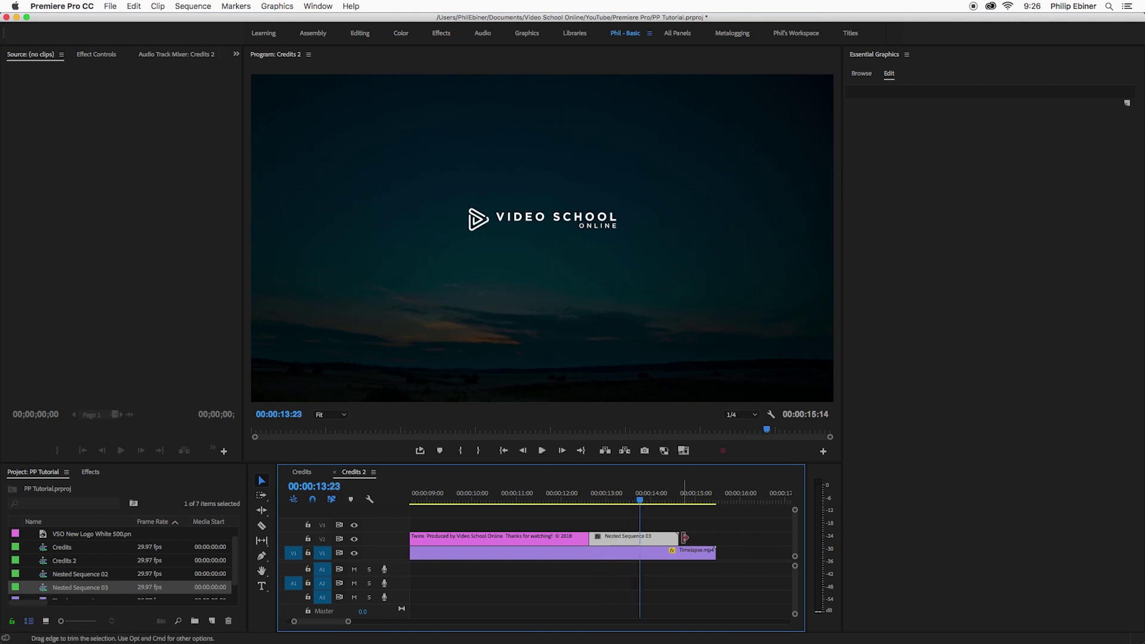
click(699, 540)
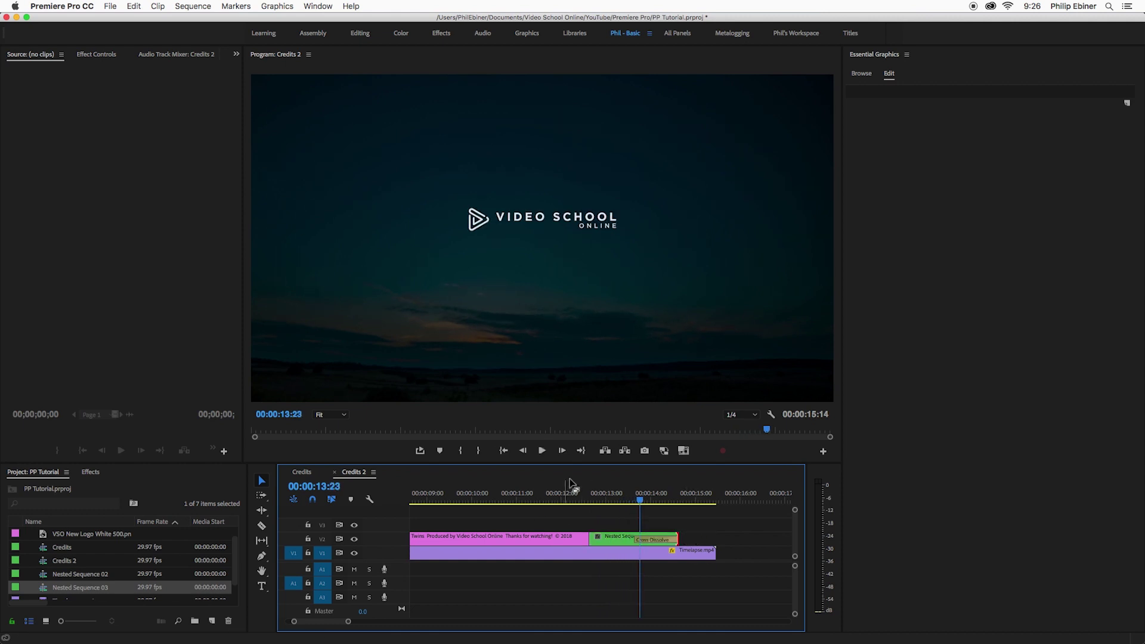
key(space)
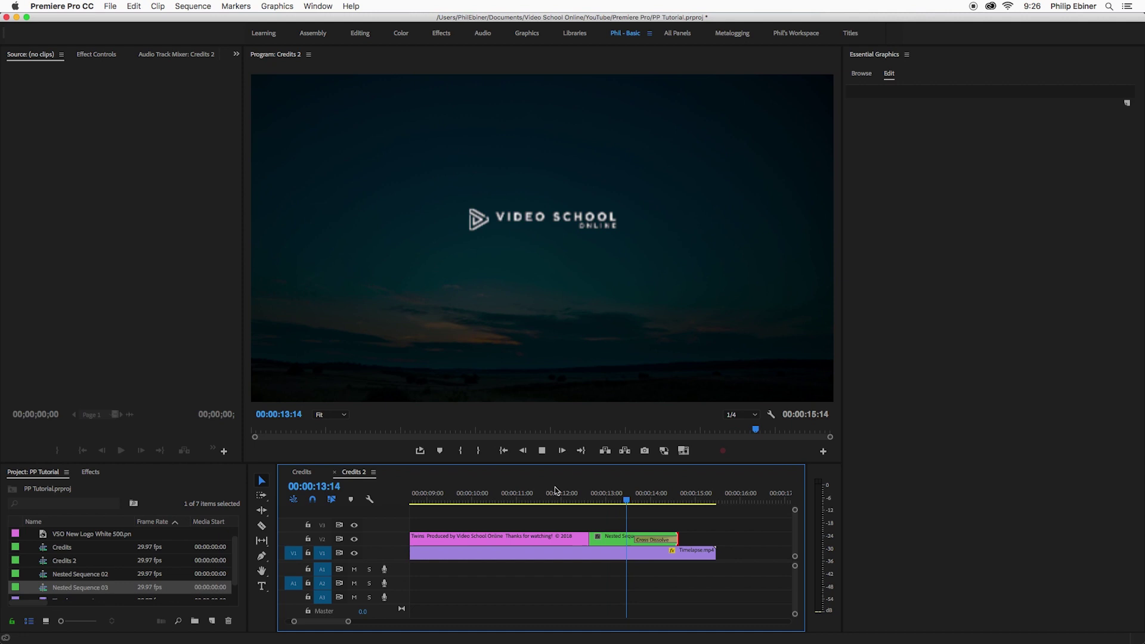
drag(634, 538, 618, 537)
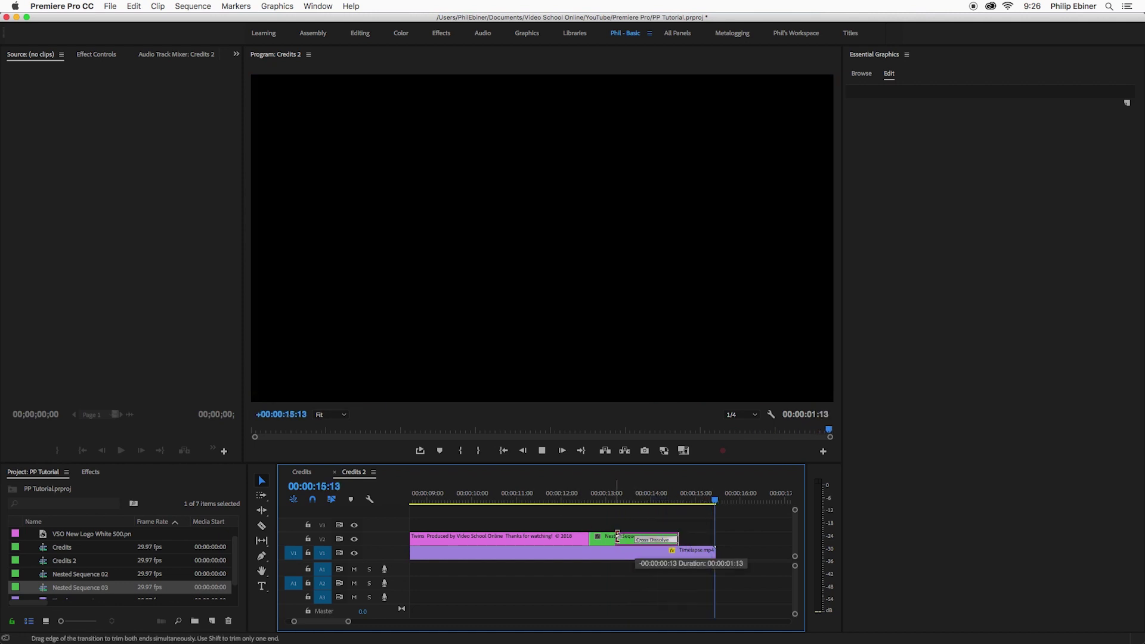
- Play the whole 00:00:15:14 Credits 2 sequence from the start, fitted in the timeline
key(Home)
key(space)
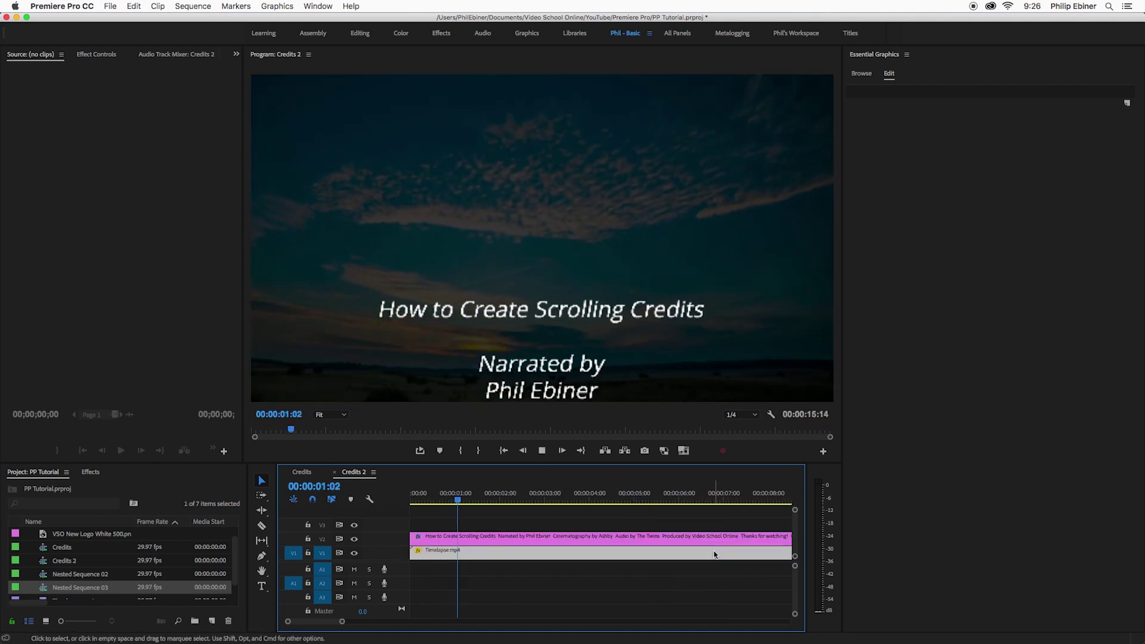
key(backslash)
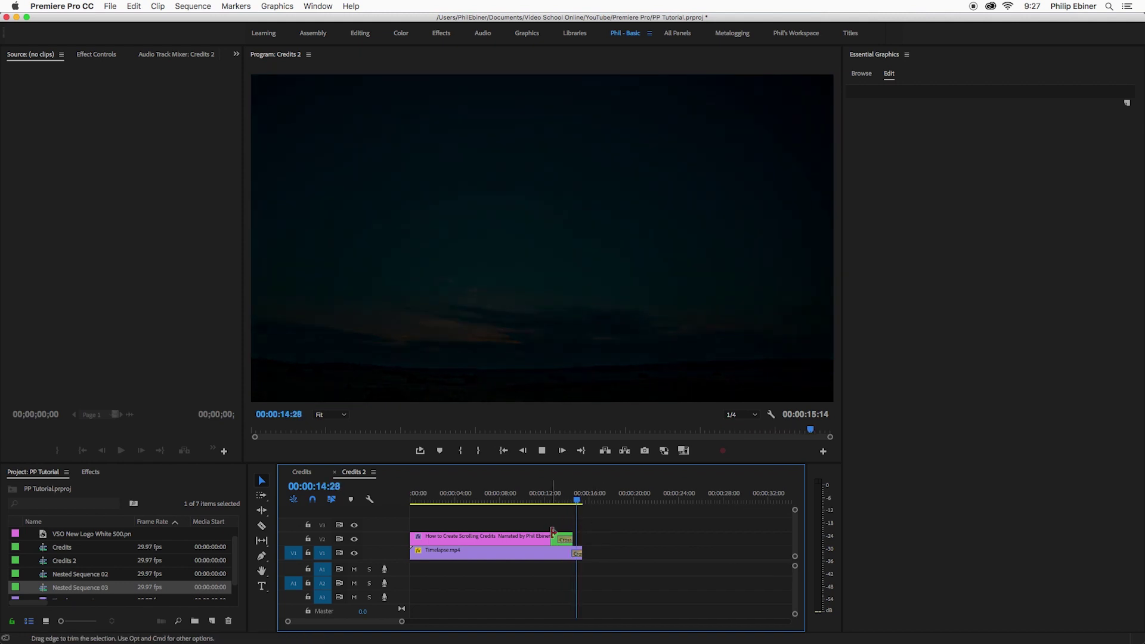
key(Home)
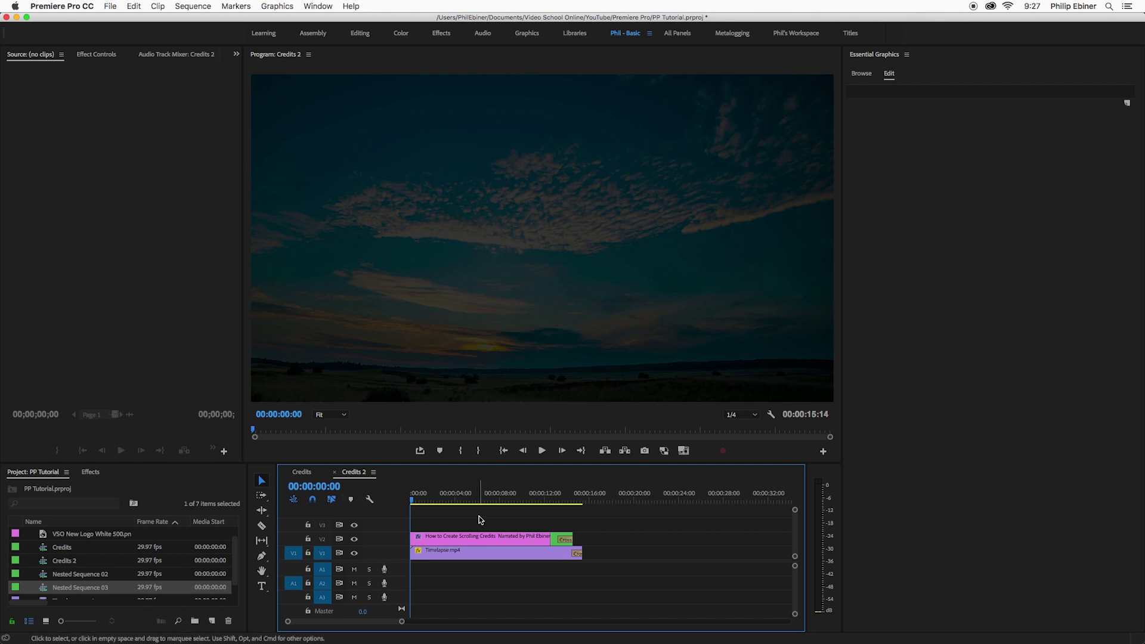
drag(455, 500, 526, 500)
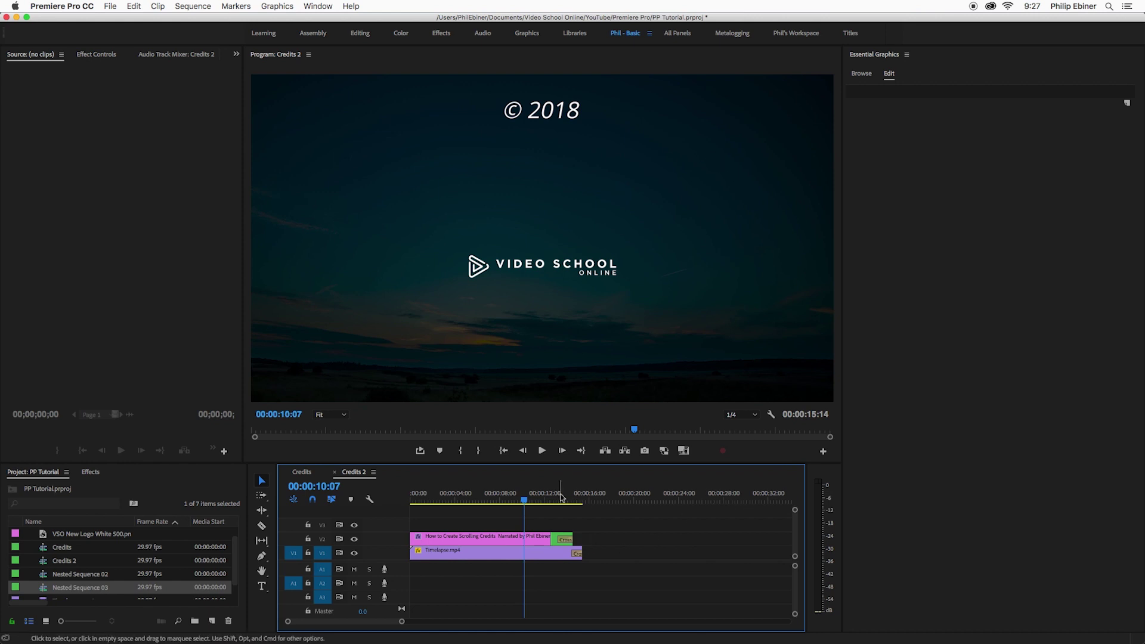
key(space)
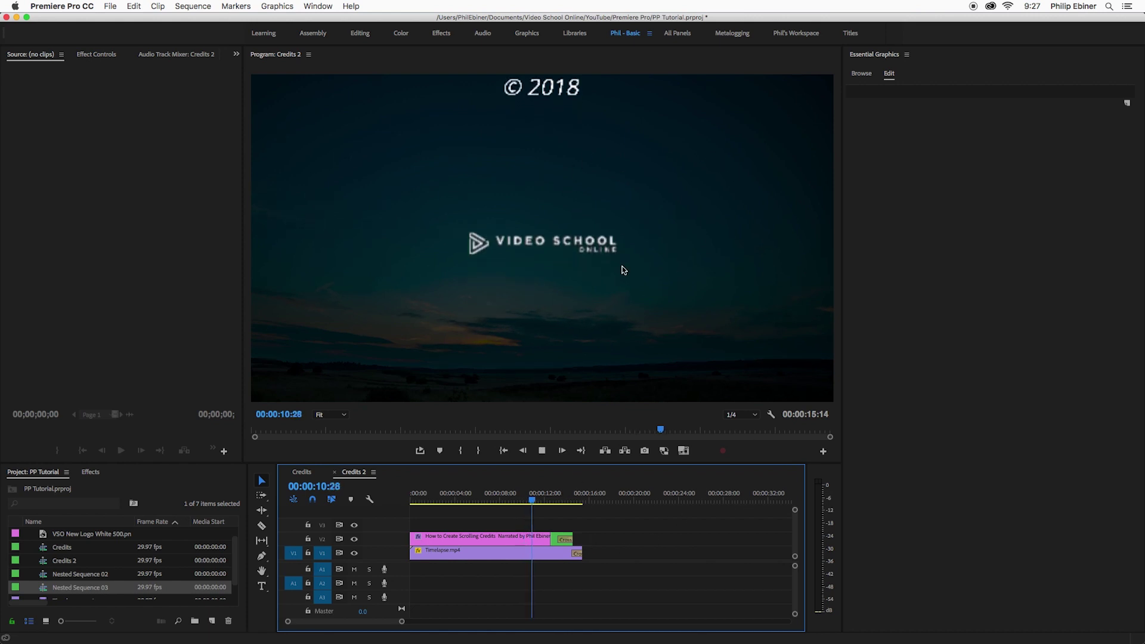